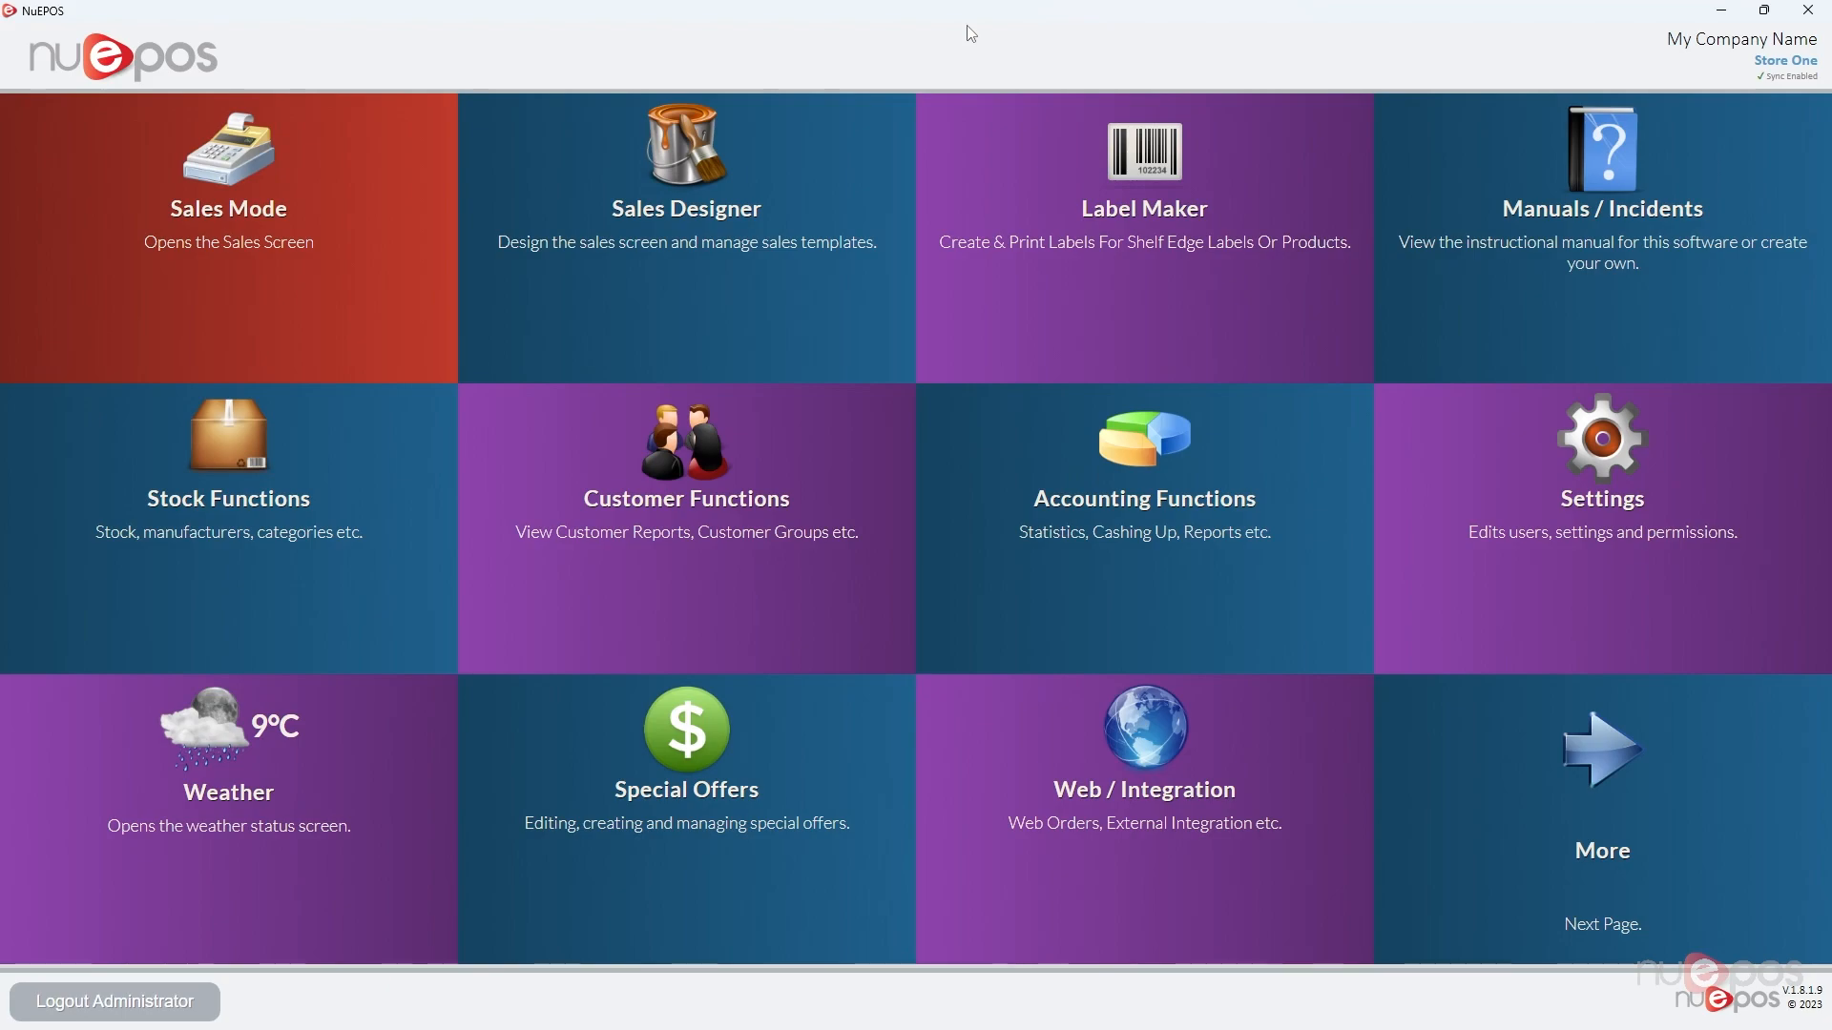
- Review the stores under Head Office in the store selector, then cancel without switching store
{"action": "left_click", "coordinate": [1775, 67]}
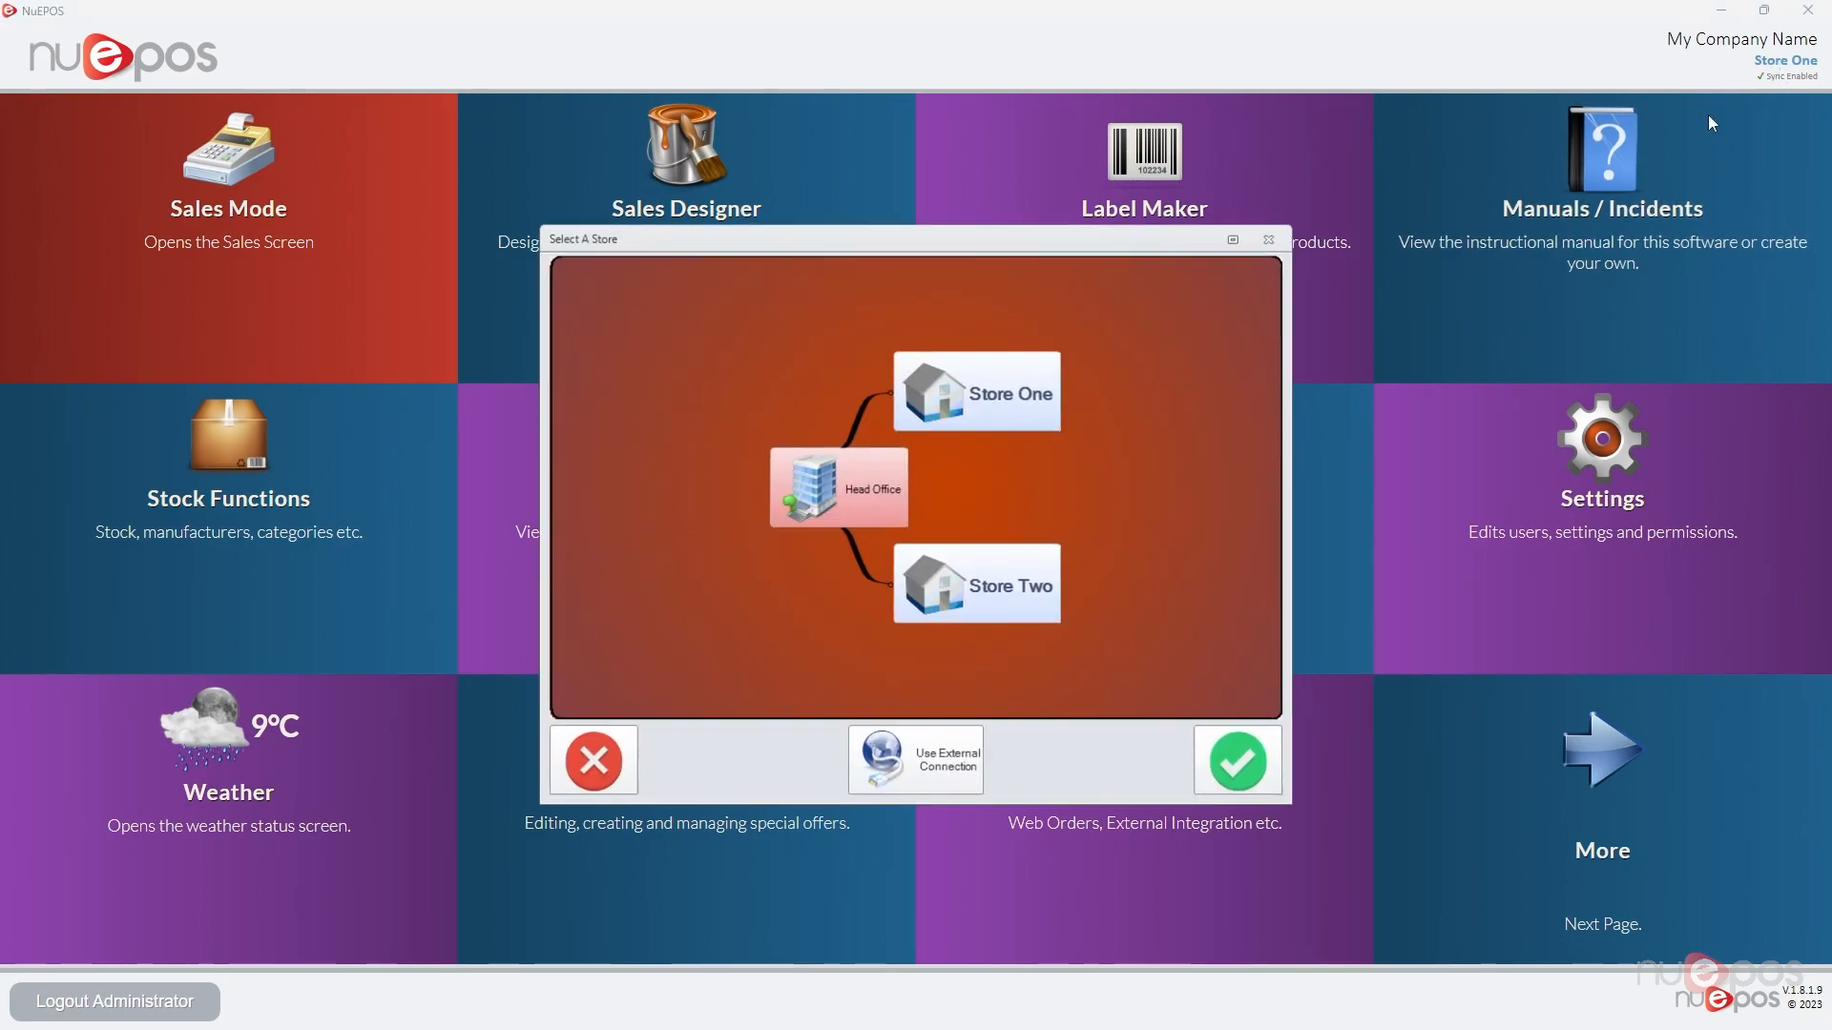
{"action": "left_click", "coordinate": [1002, 610]}
{"action": "left_click", "coordinate": [1037, 423]}
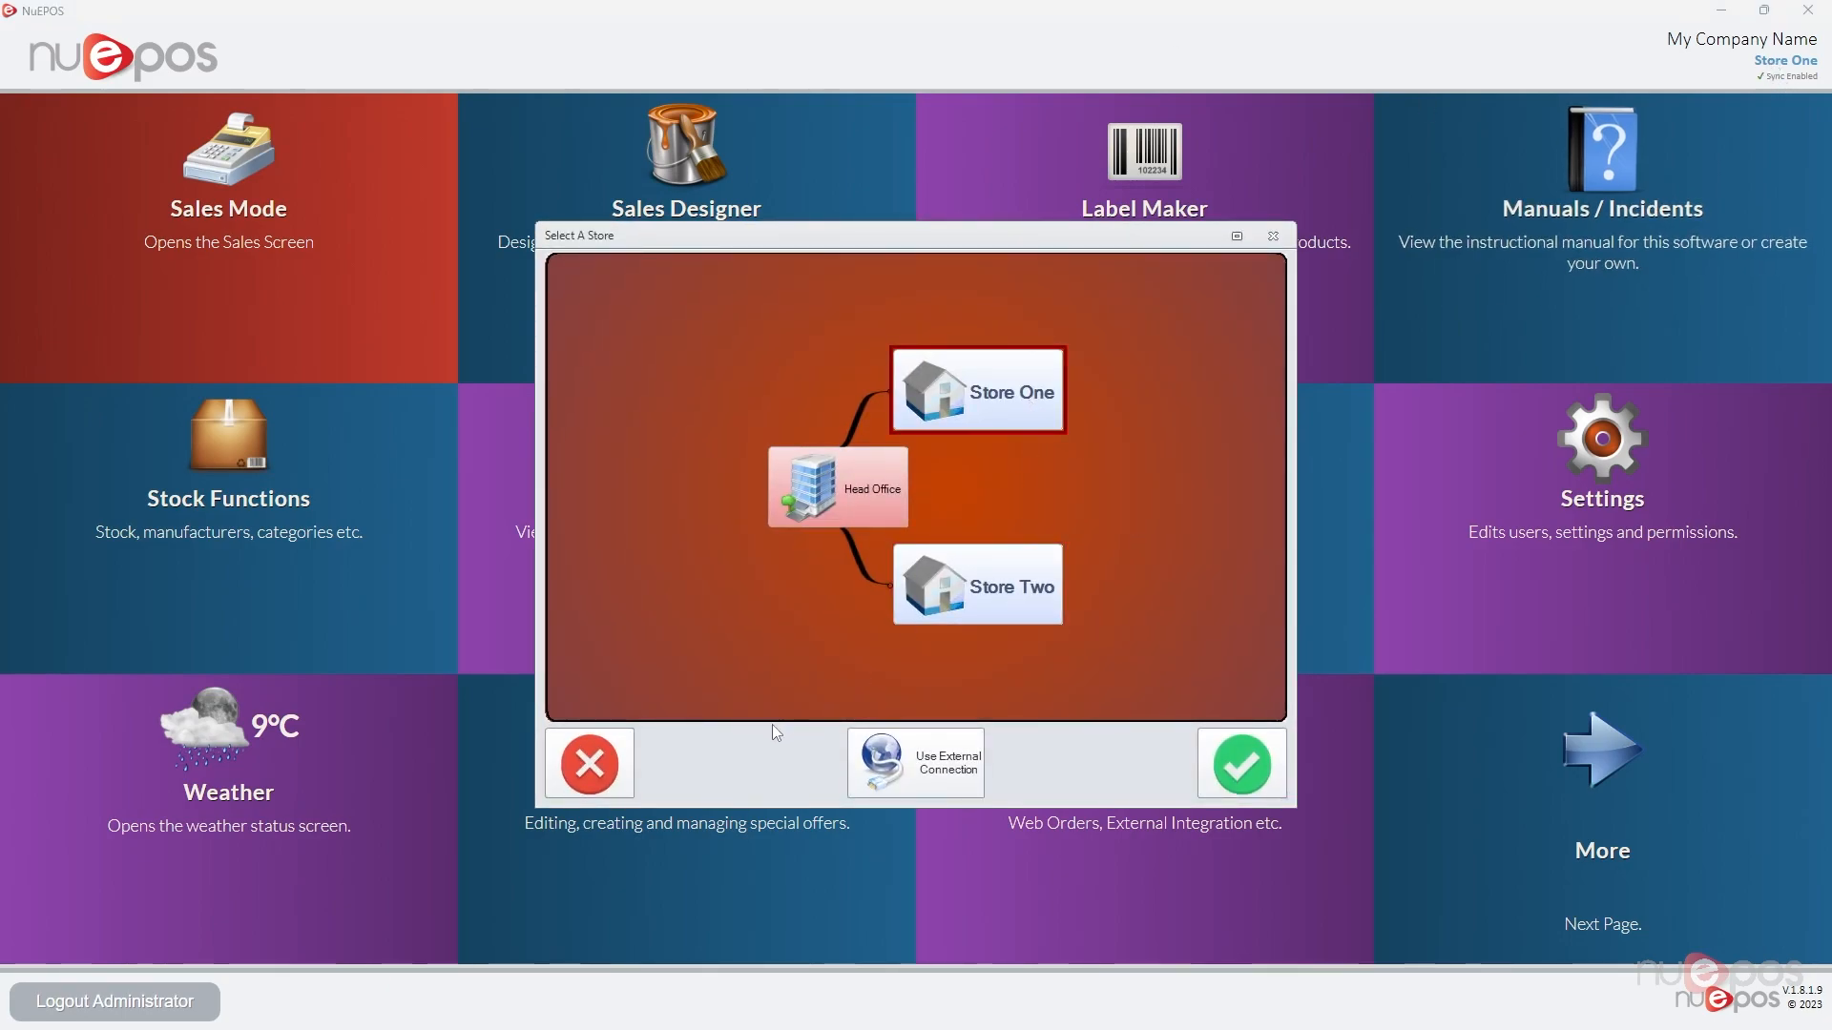
{"action": "left_click", "coordinate": [588, 762]}
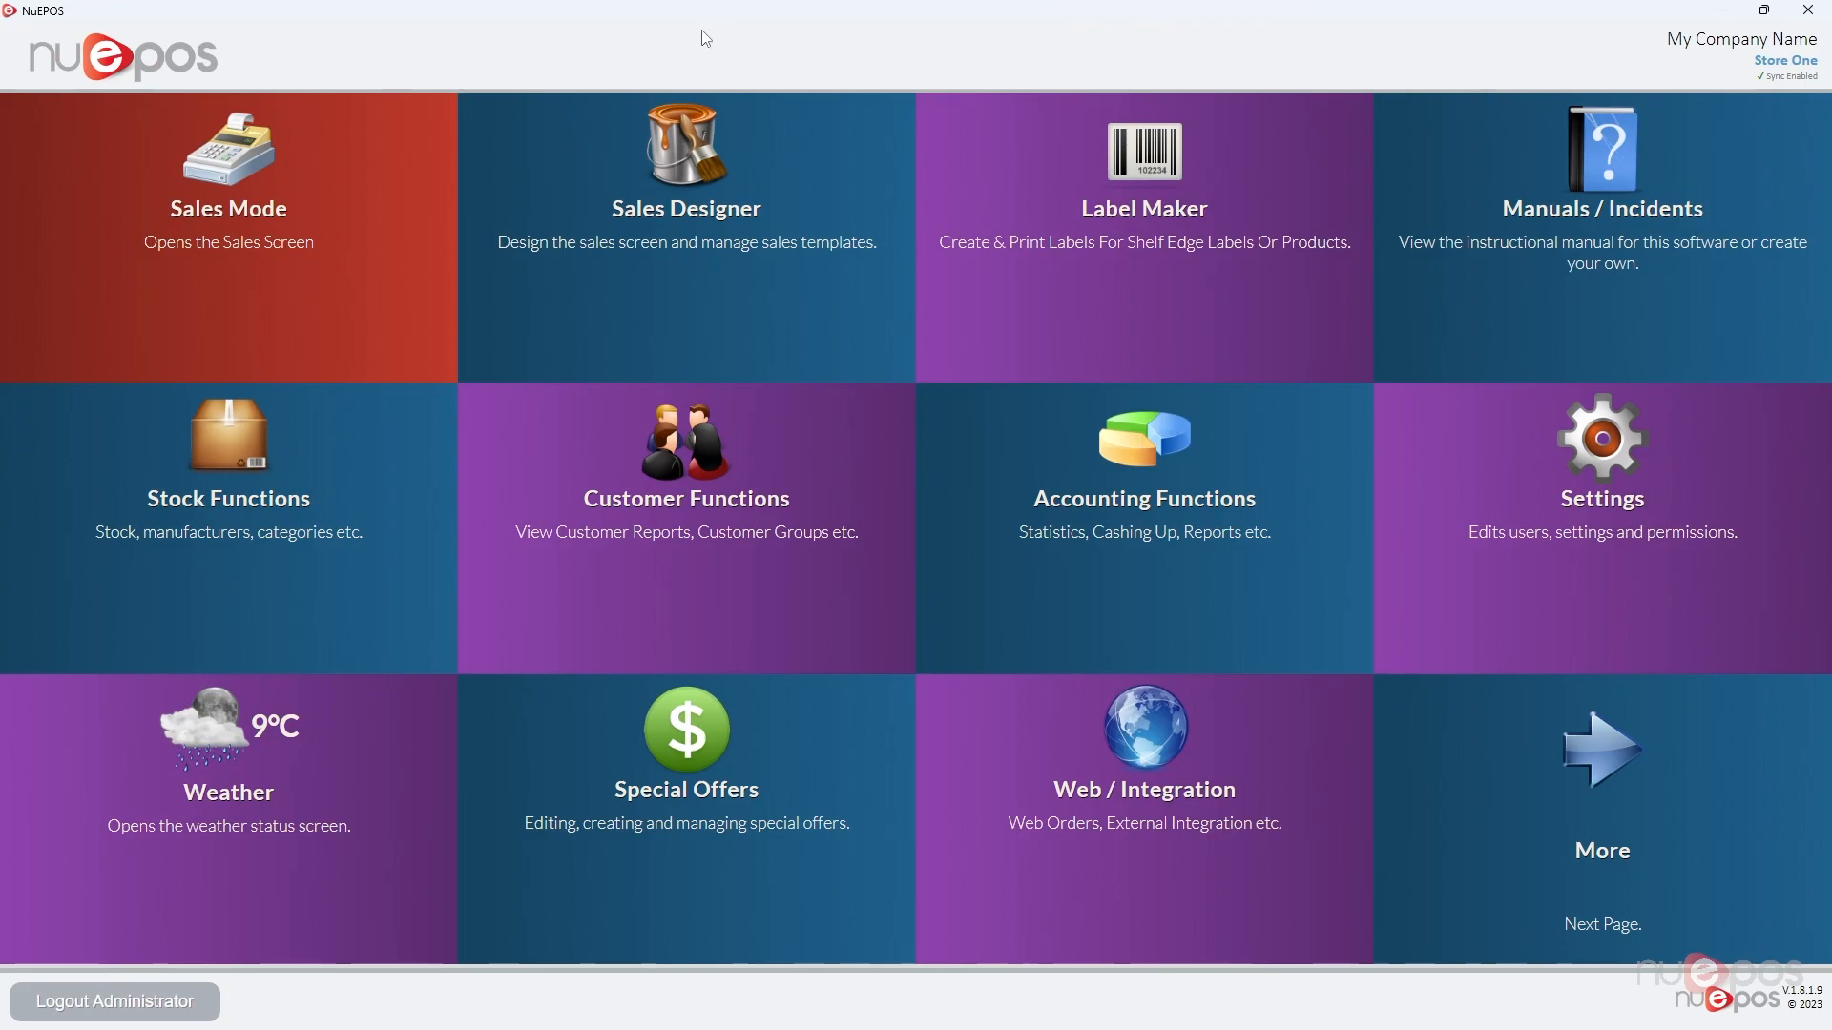
- Delete all existing purchase orders from the stock functions' purchase order list
{"action": "left_click", "coordinate": [255, 466]}
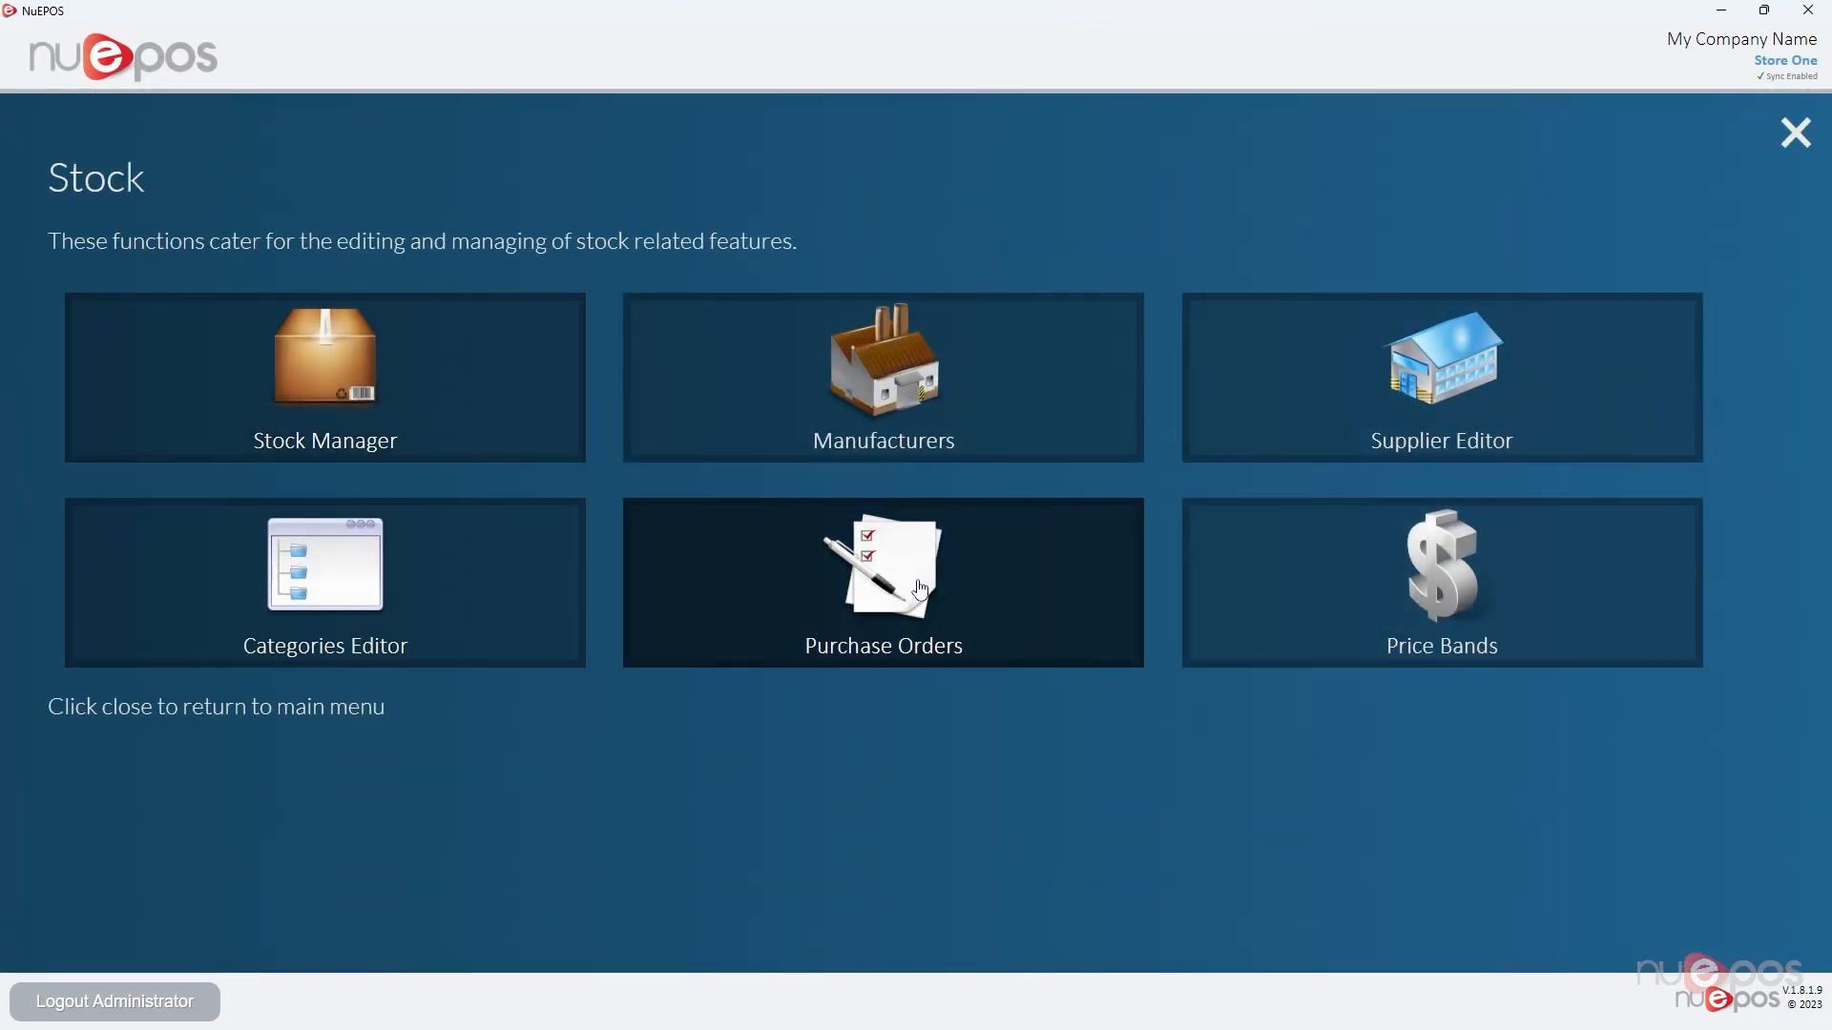
{"action": "left_click", "coordinate": [918, 589]}
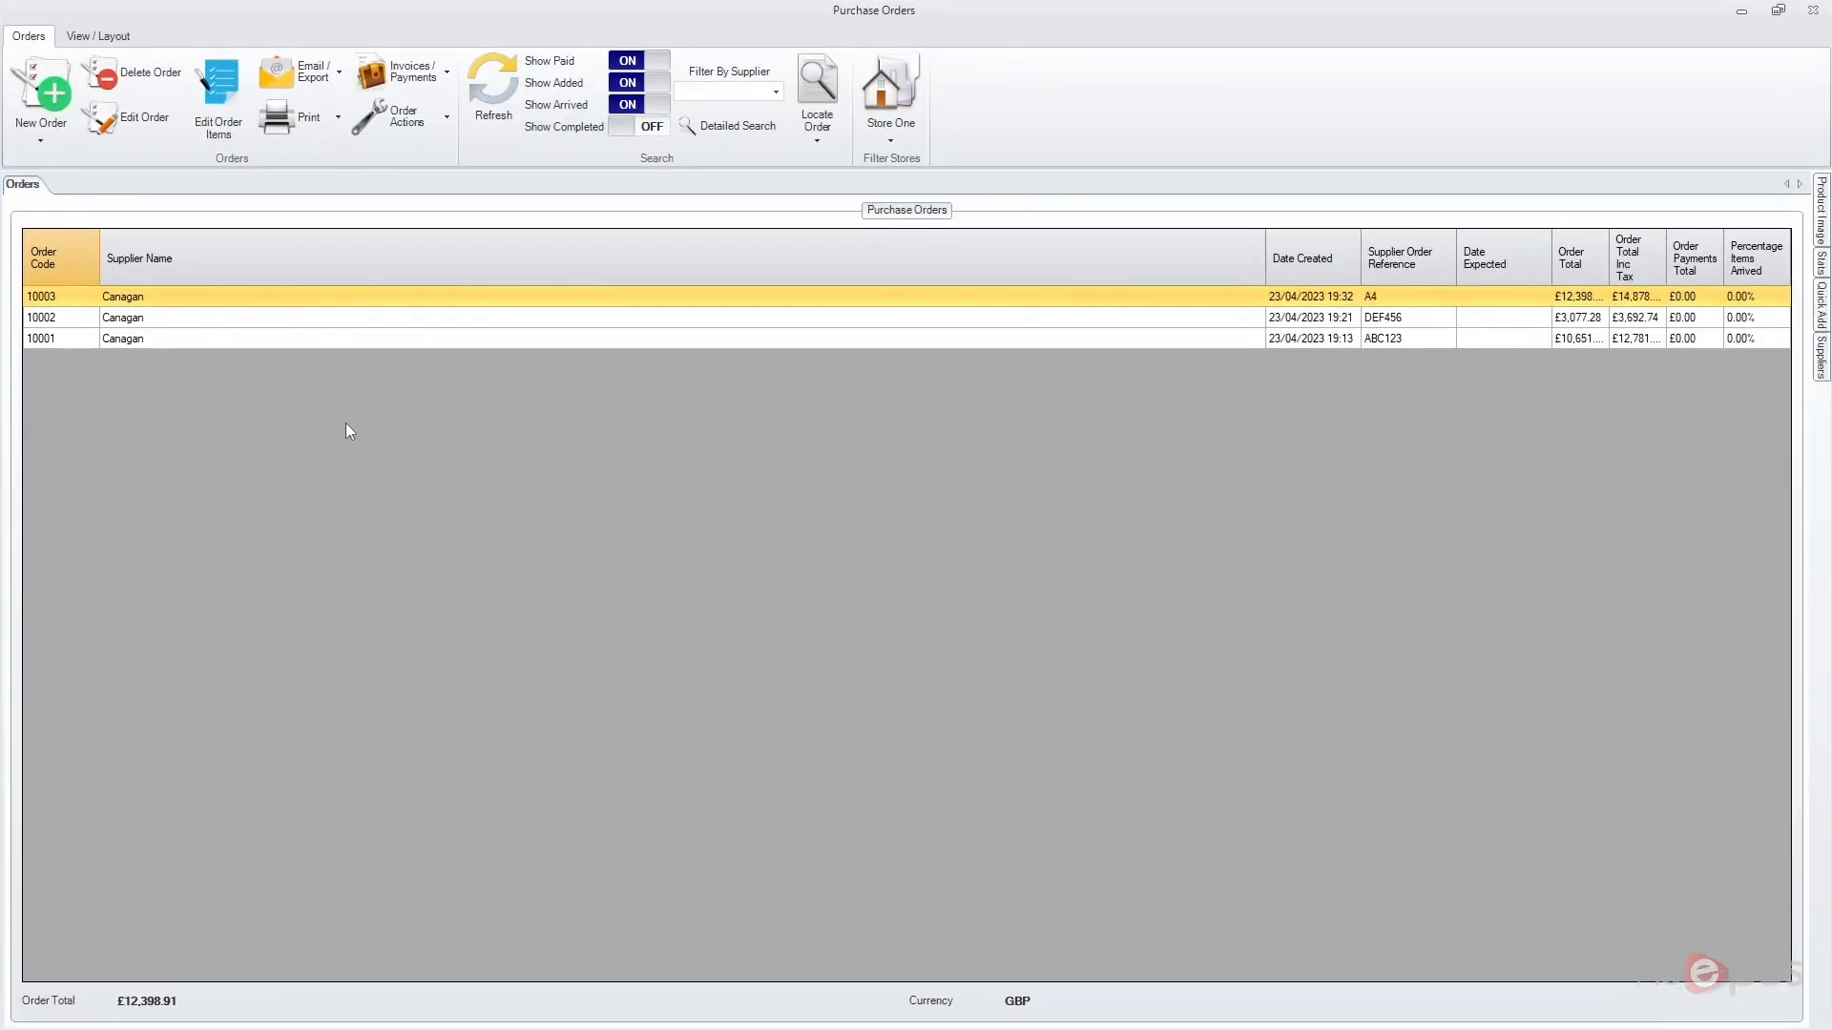
{"action": "key", "text": "ctrl+a"}
{"action": "left_click", "coordinate": [144, 73]}
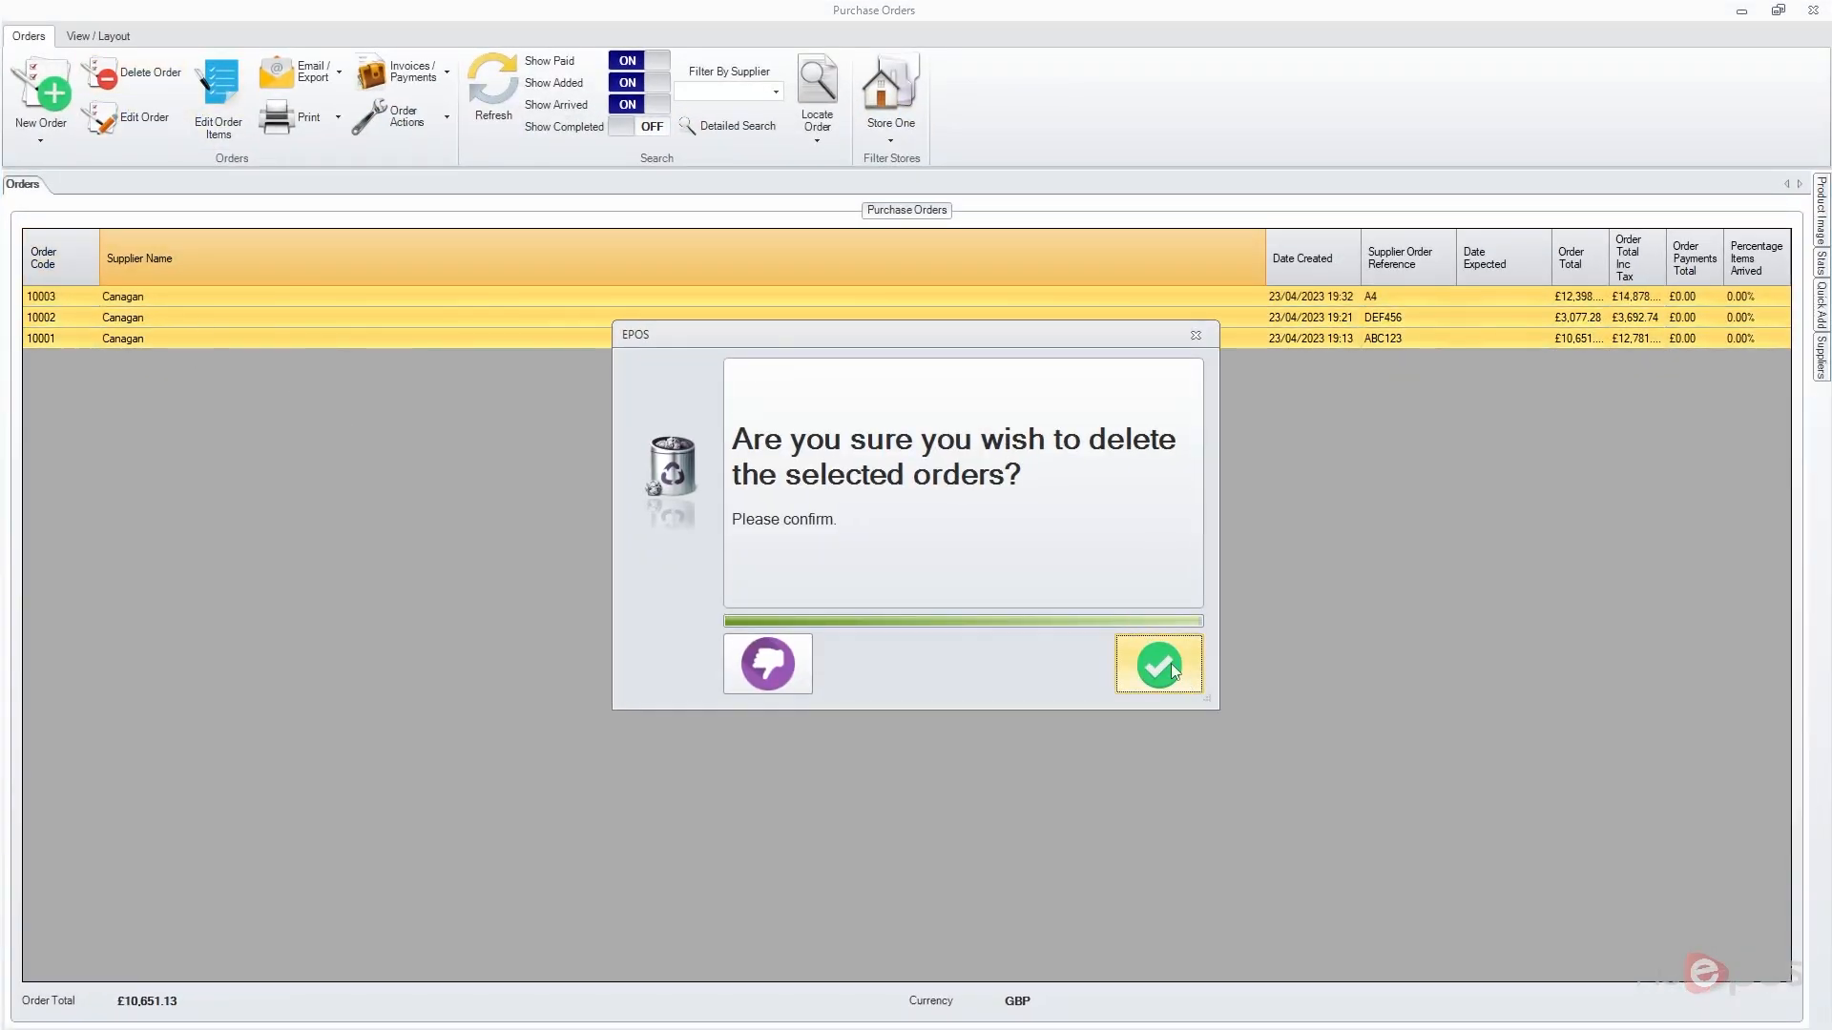
{"action": "left_click", "coordinate": [1164, 662]}
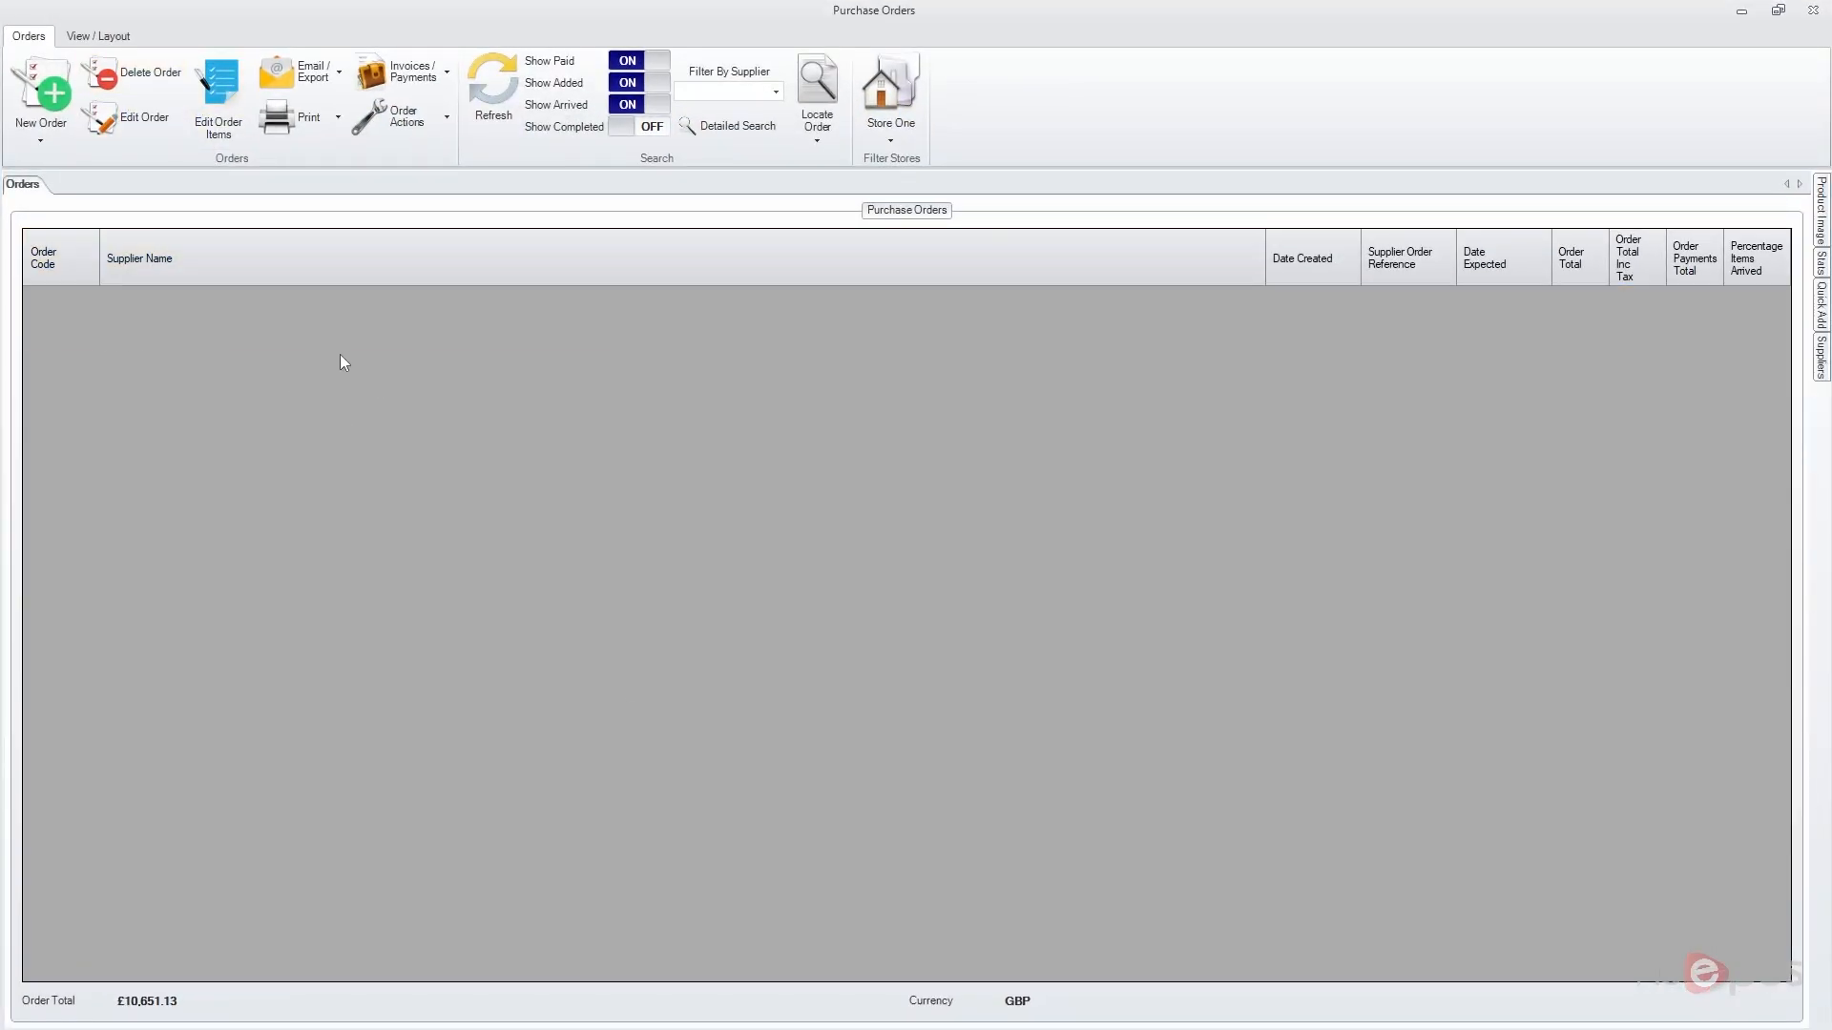
- Create a new purchase order from supplier Canagan for Store One with supplier order code ABC123
{"action": "left_click", "coordinate": [55, 99]}
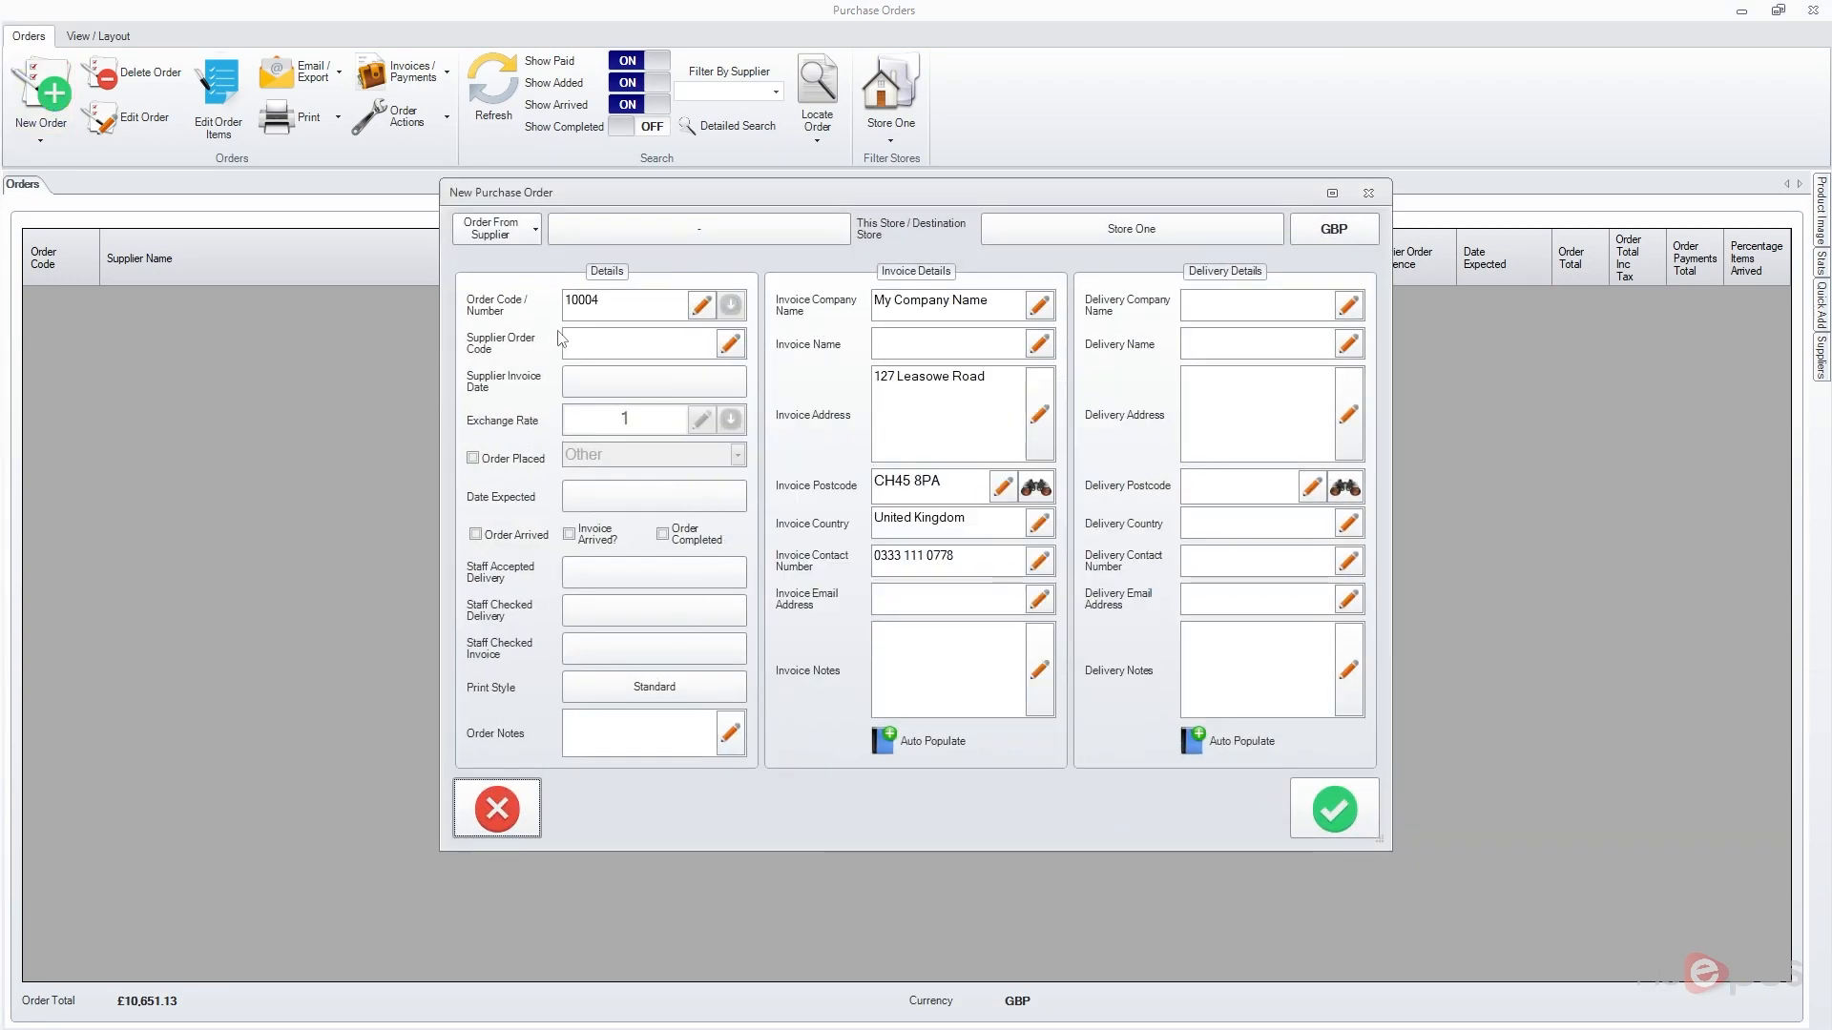
{"action": "left_click", "coordinate": [647, 238]}
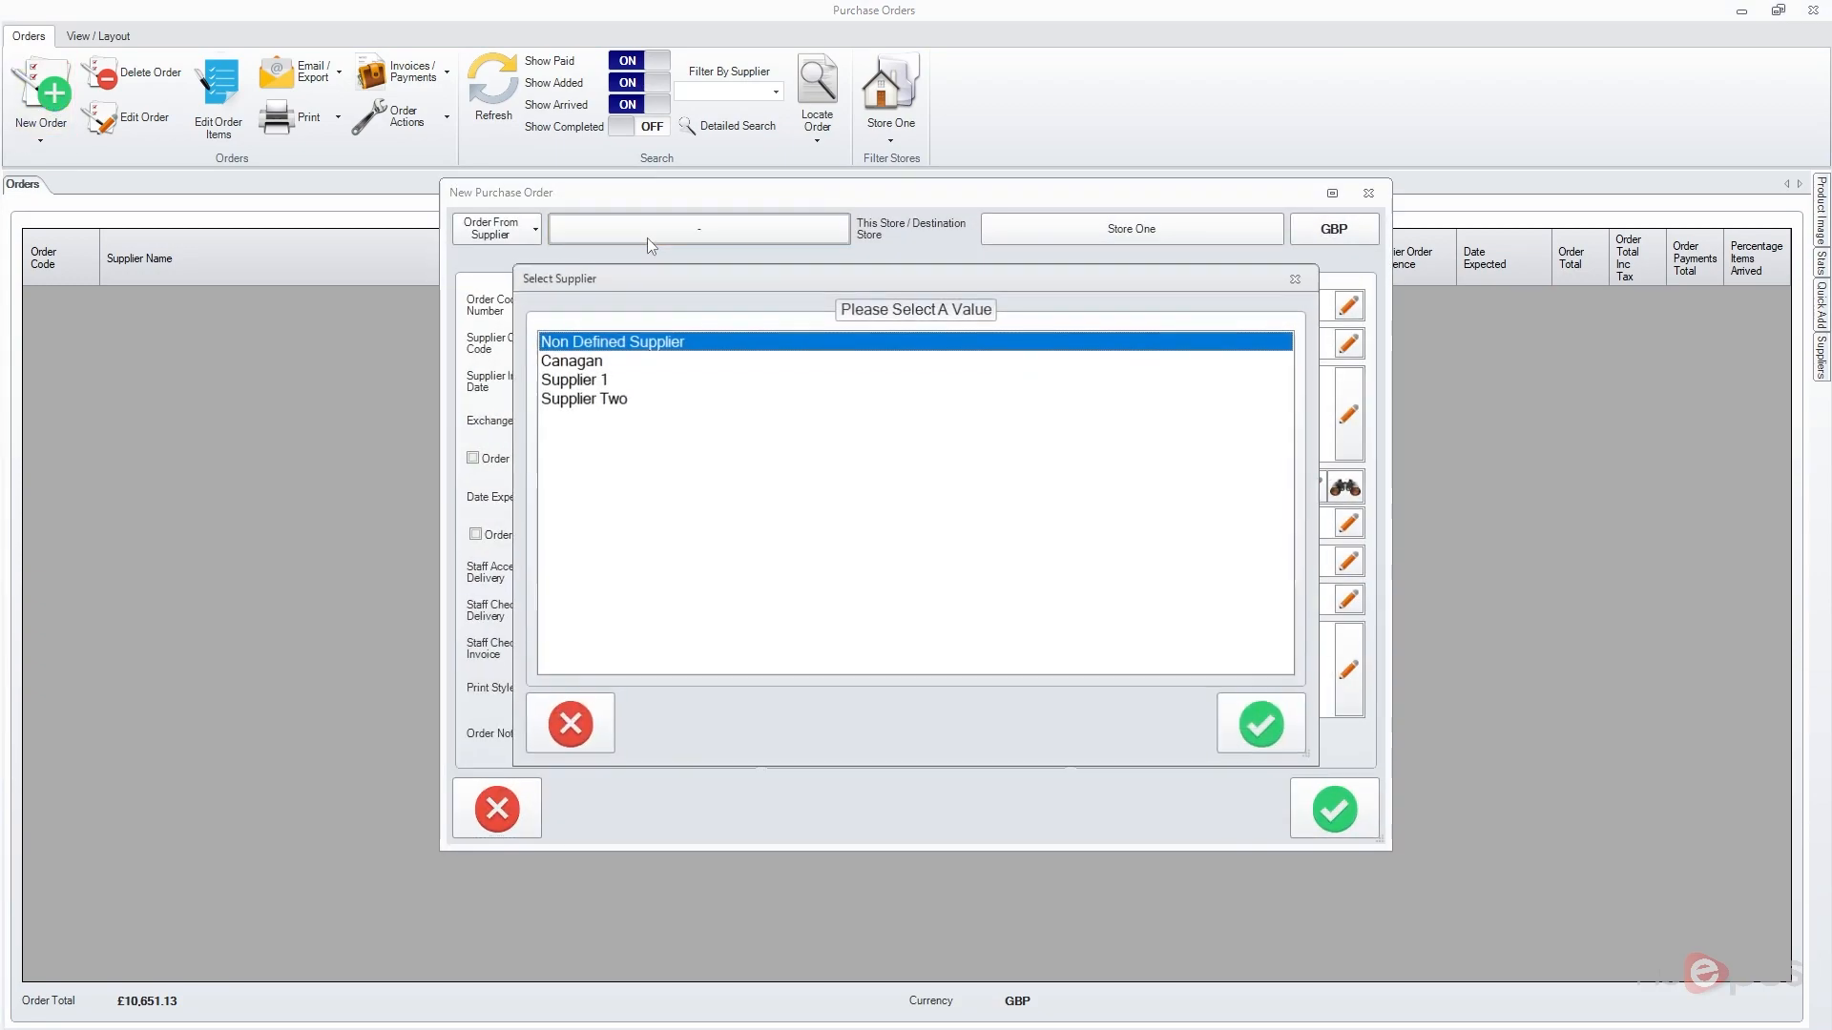
{"action": "left_click", "coordinate": [588, 363]}
{"action": "left_click", "coordinate": [1261, 706]}
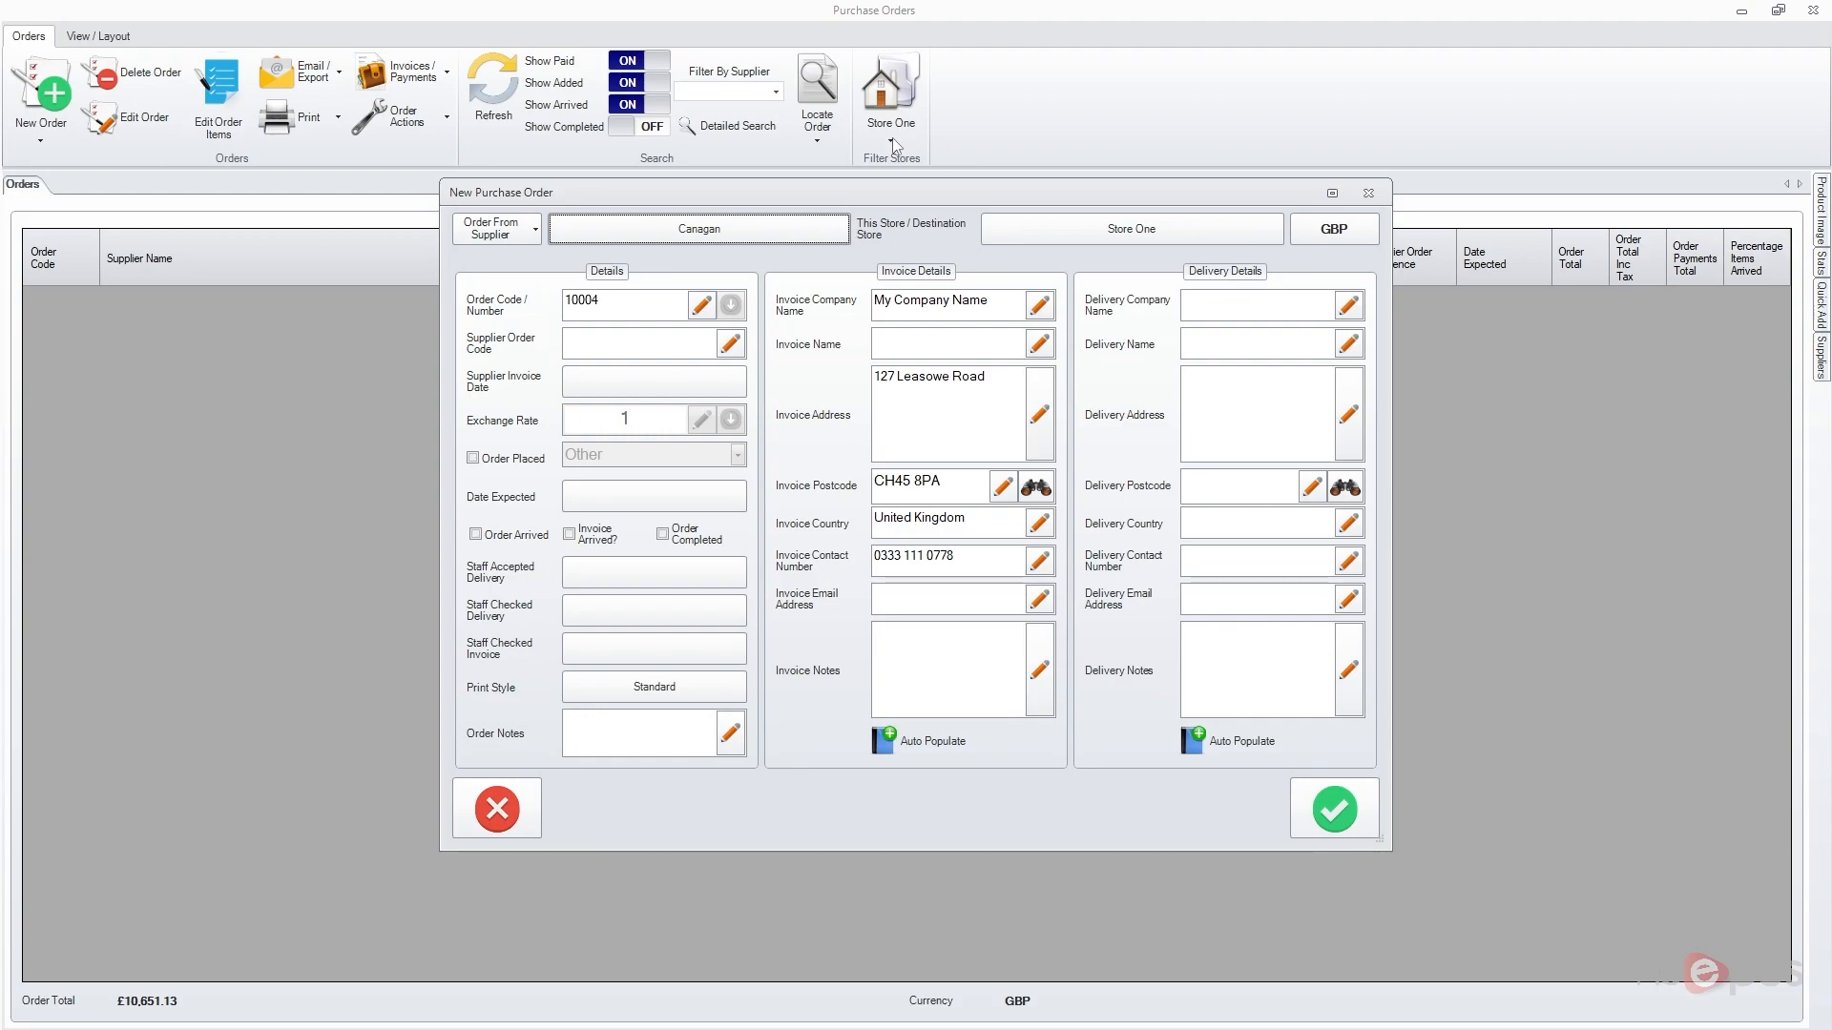
{"action": "left_click", "coordinate": [665, 341]}
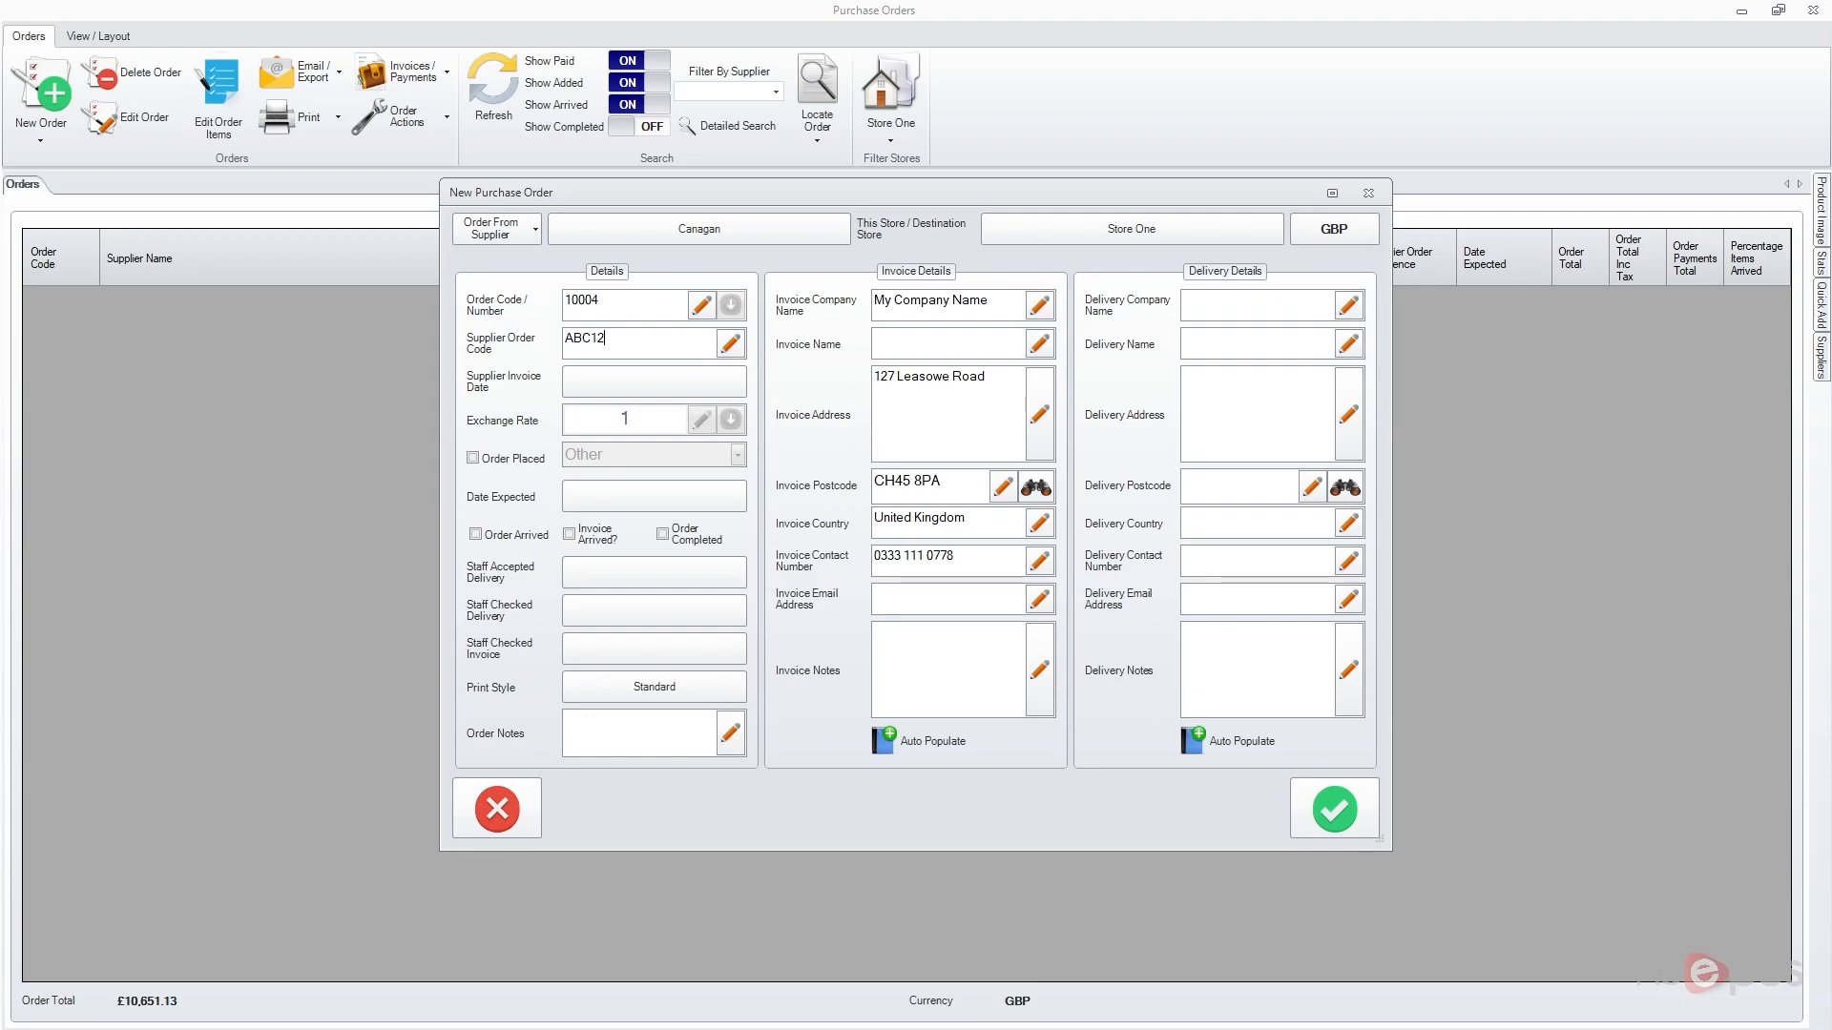
{"action": "left_click", "coordinate": [1370, 832]}
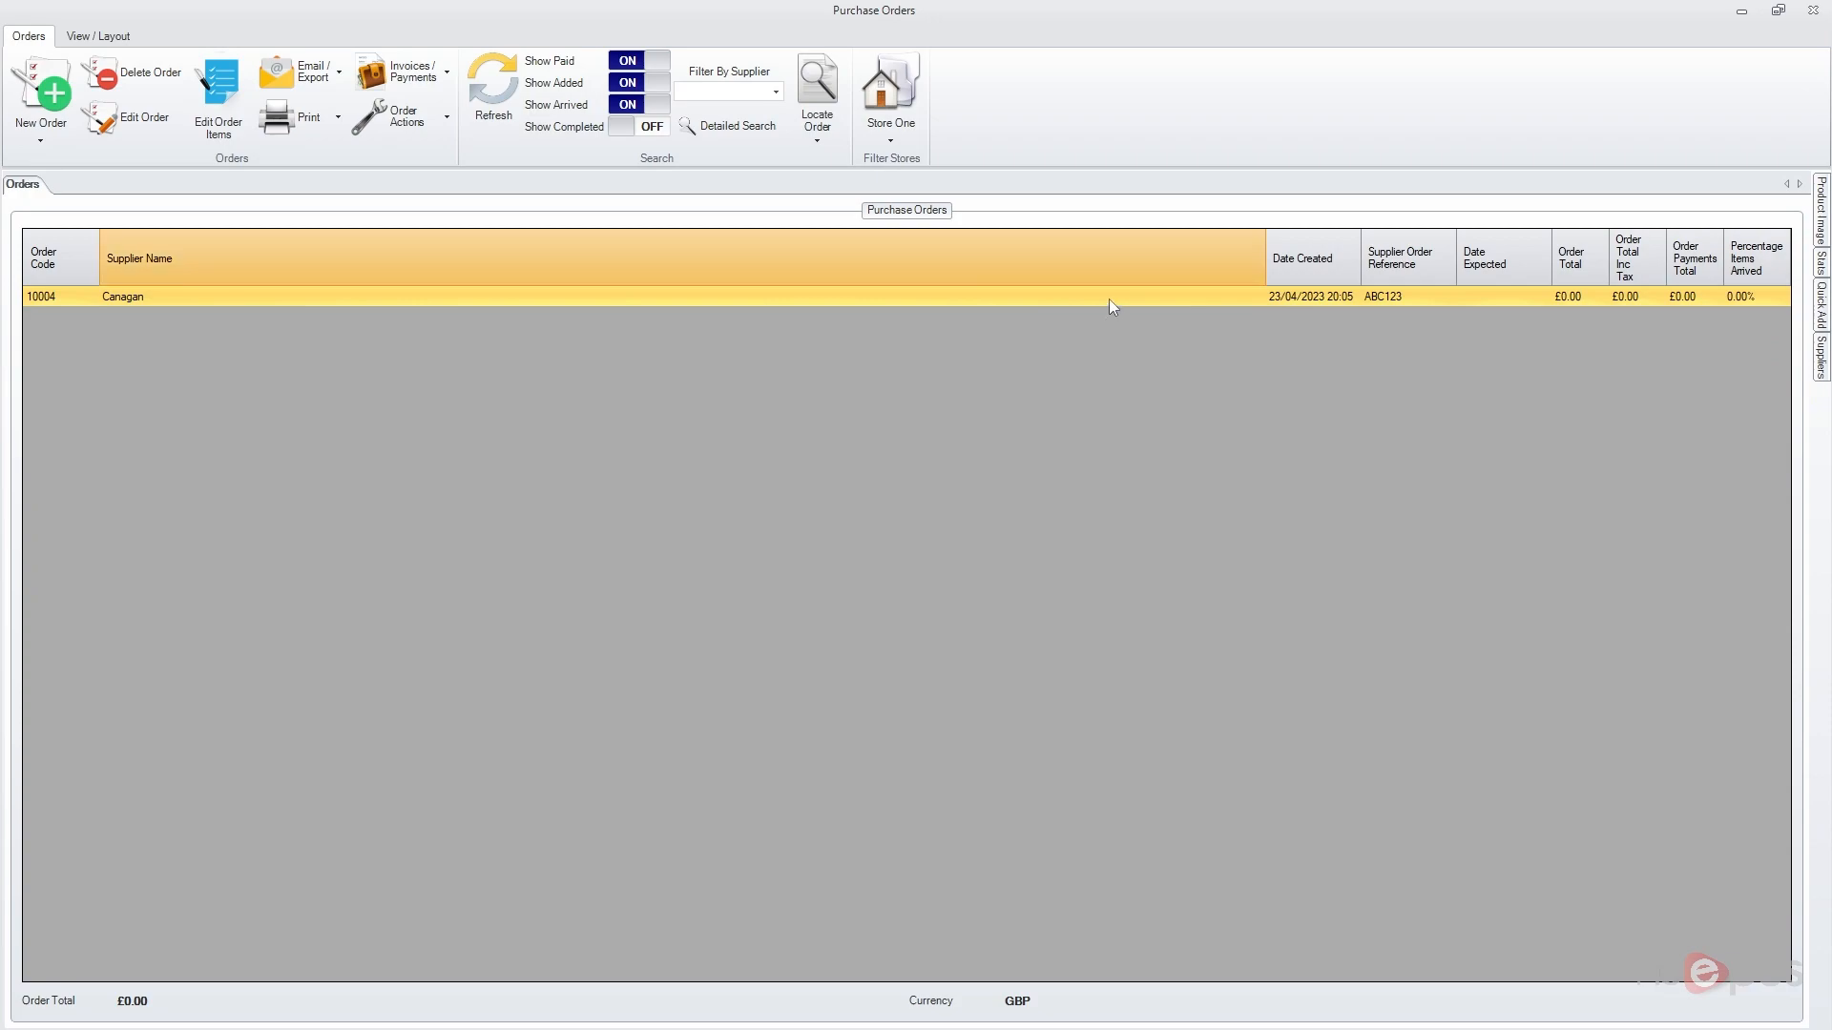
- Generate the new order's items based on minimum/maximum levels for Store One and Store Two, ordering to the maximum level
{"action": "left_click", "coordinate": [218, 100]}
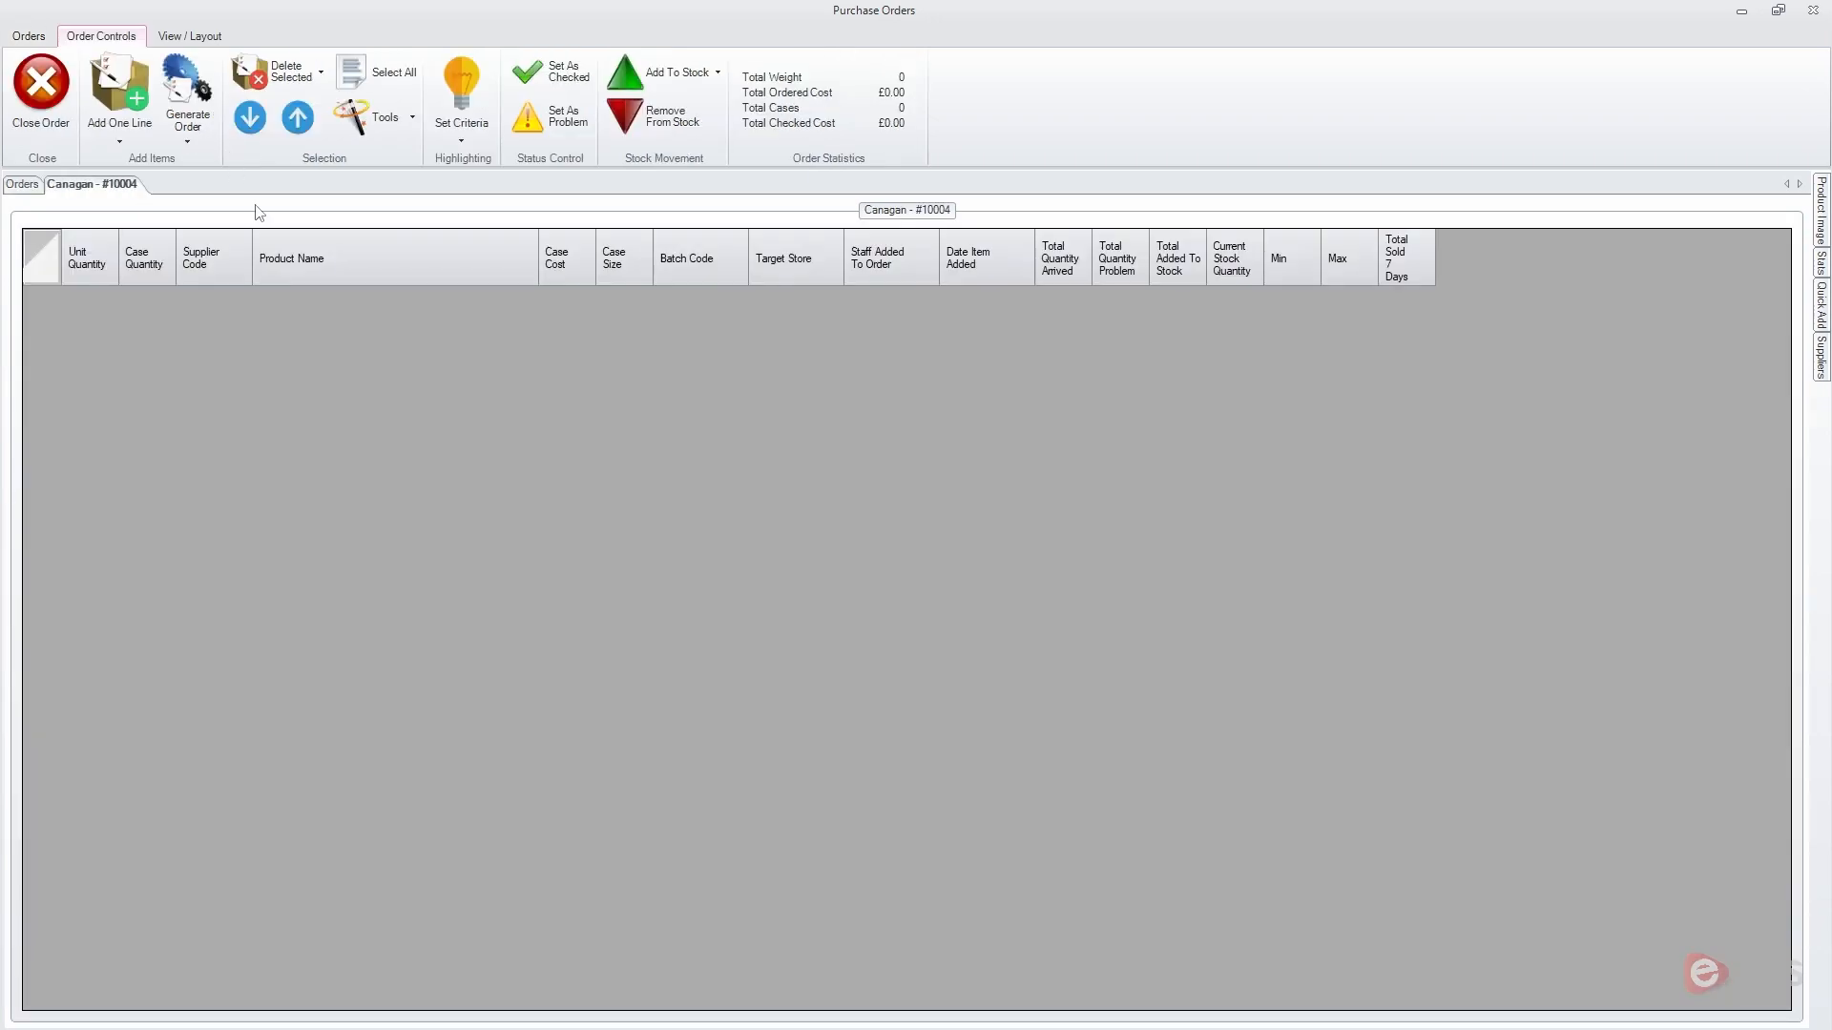
{"action": "left_click", "coordinate": [188, 105]}
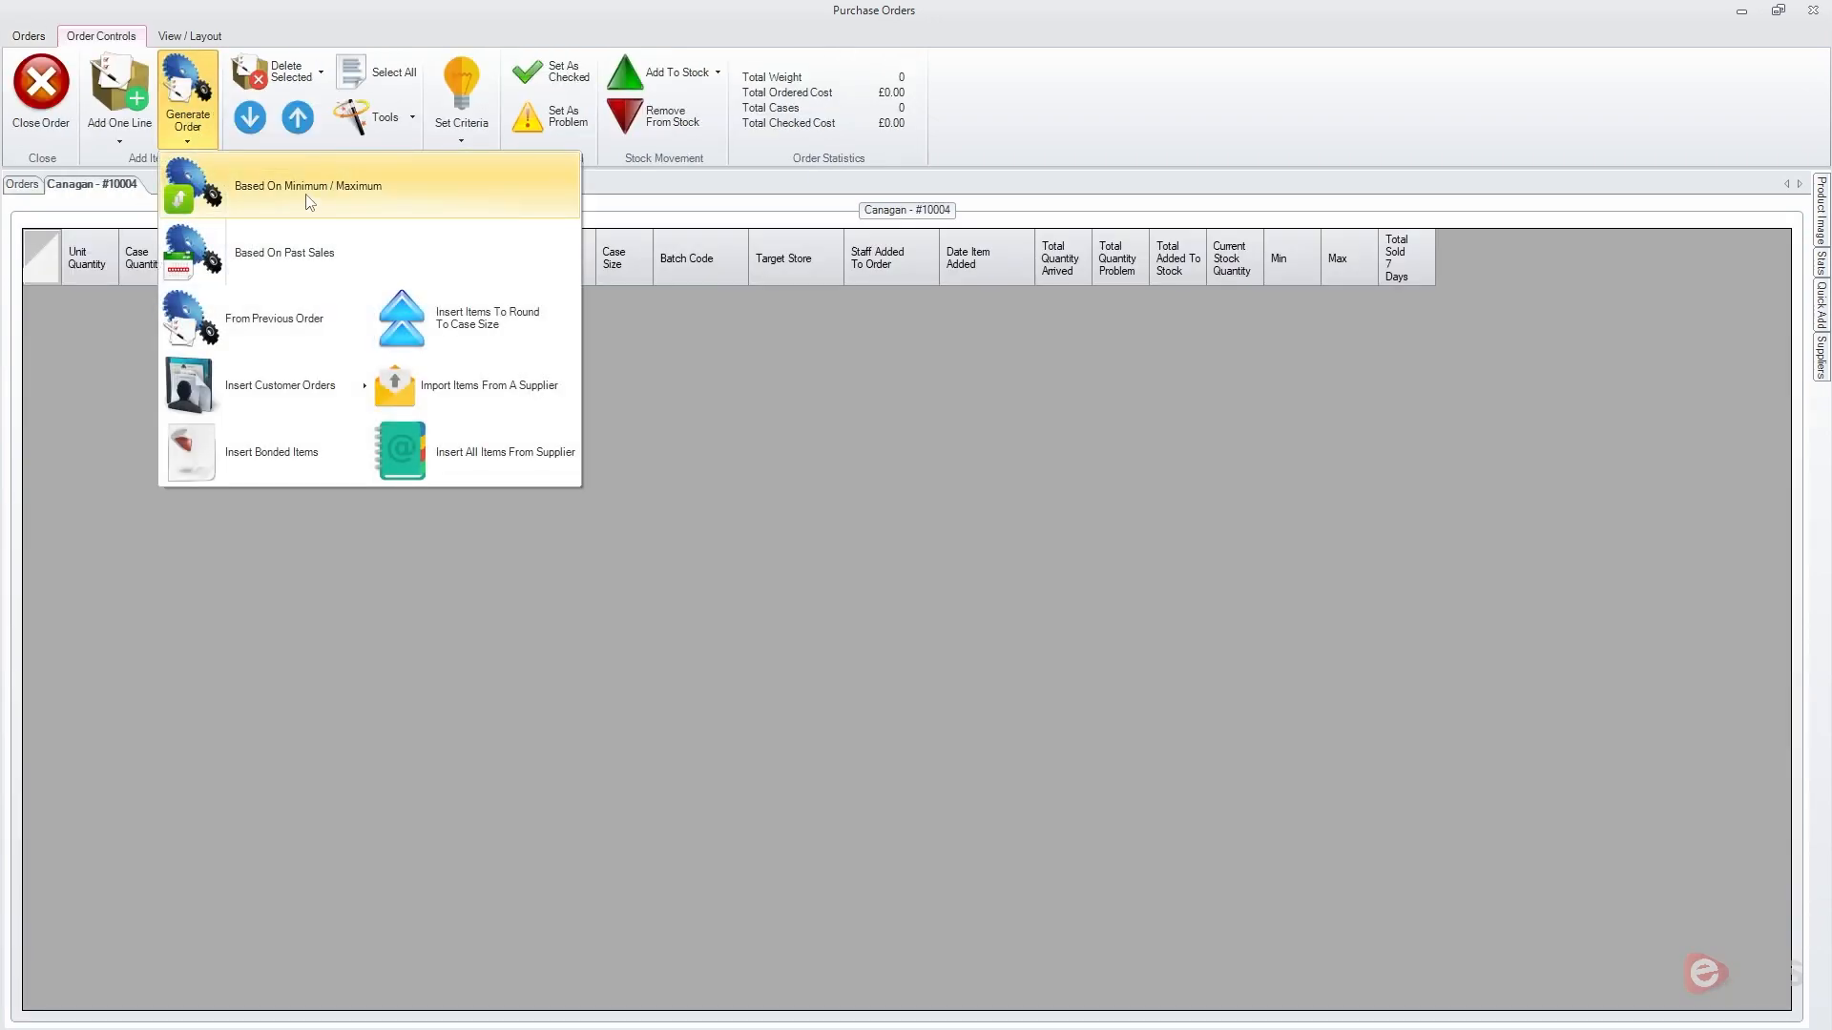
{"action": "left_click", "coordinate": [393, 187]}
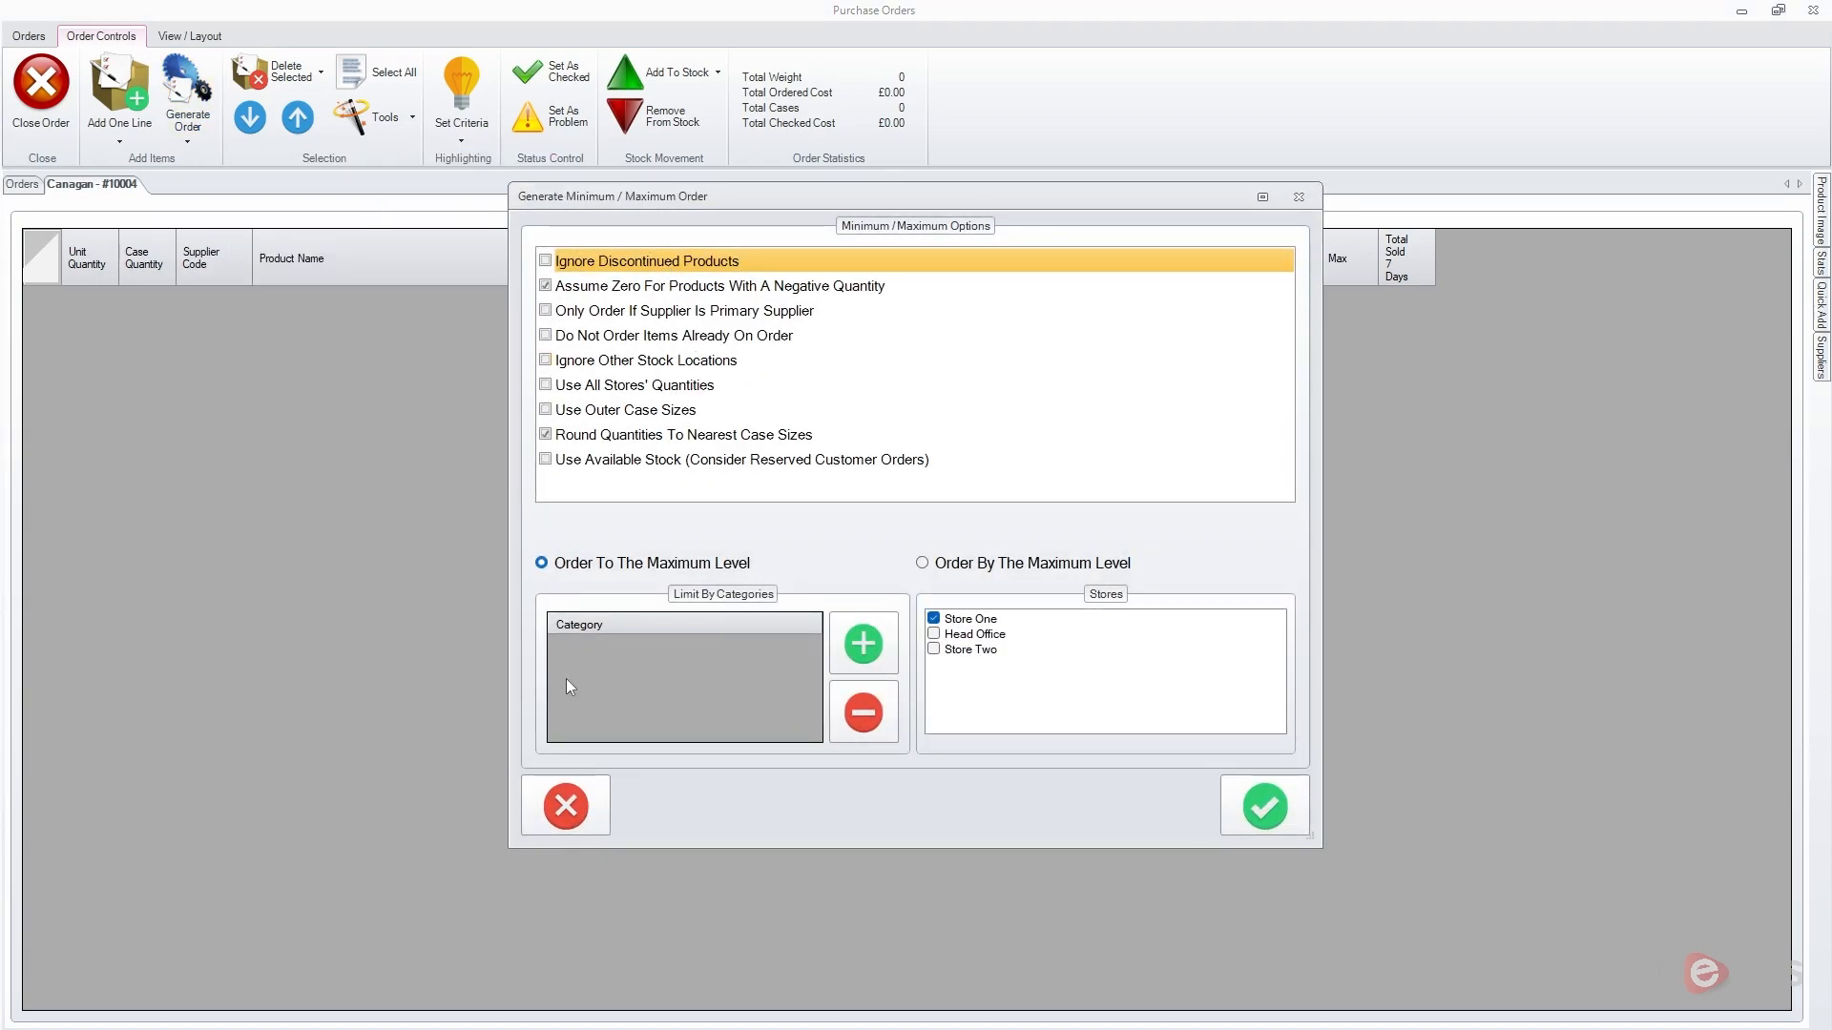
{"action": "left_click", "coordinate": [939, 650]}
{"action": "left_click", "coordinate": [968, 619]}
{"action": "left_click", "coordinate": [979, 650]}
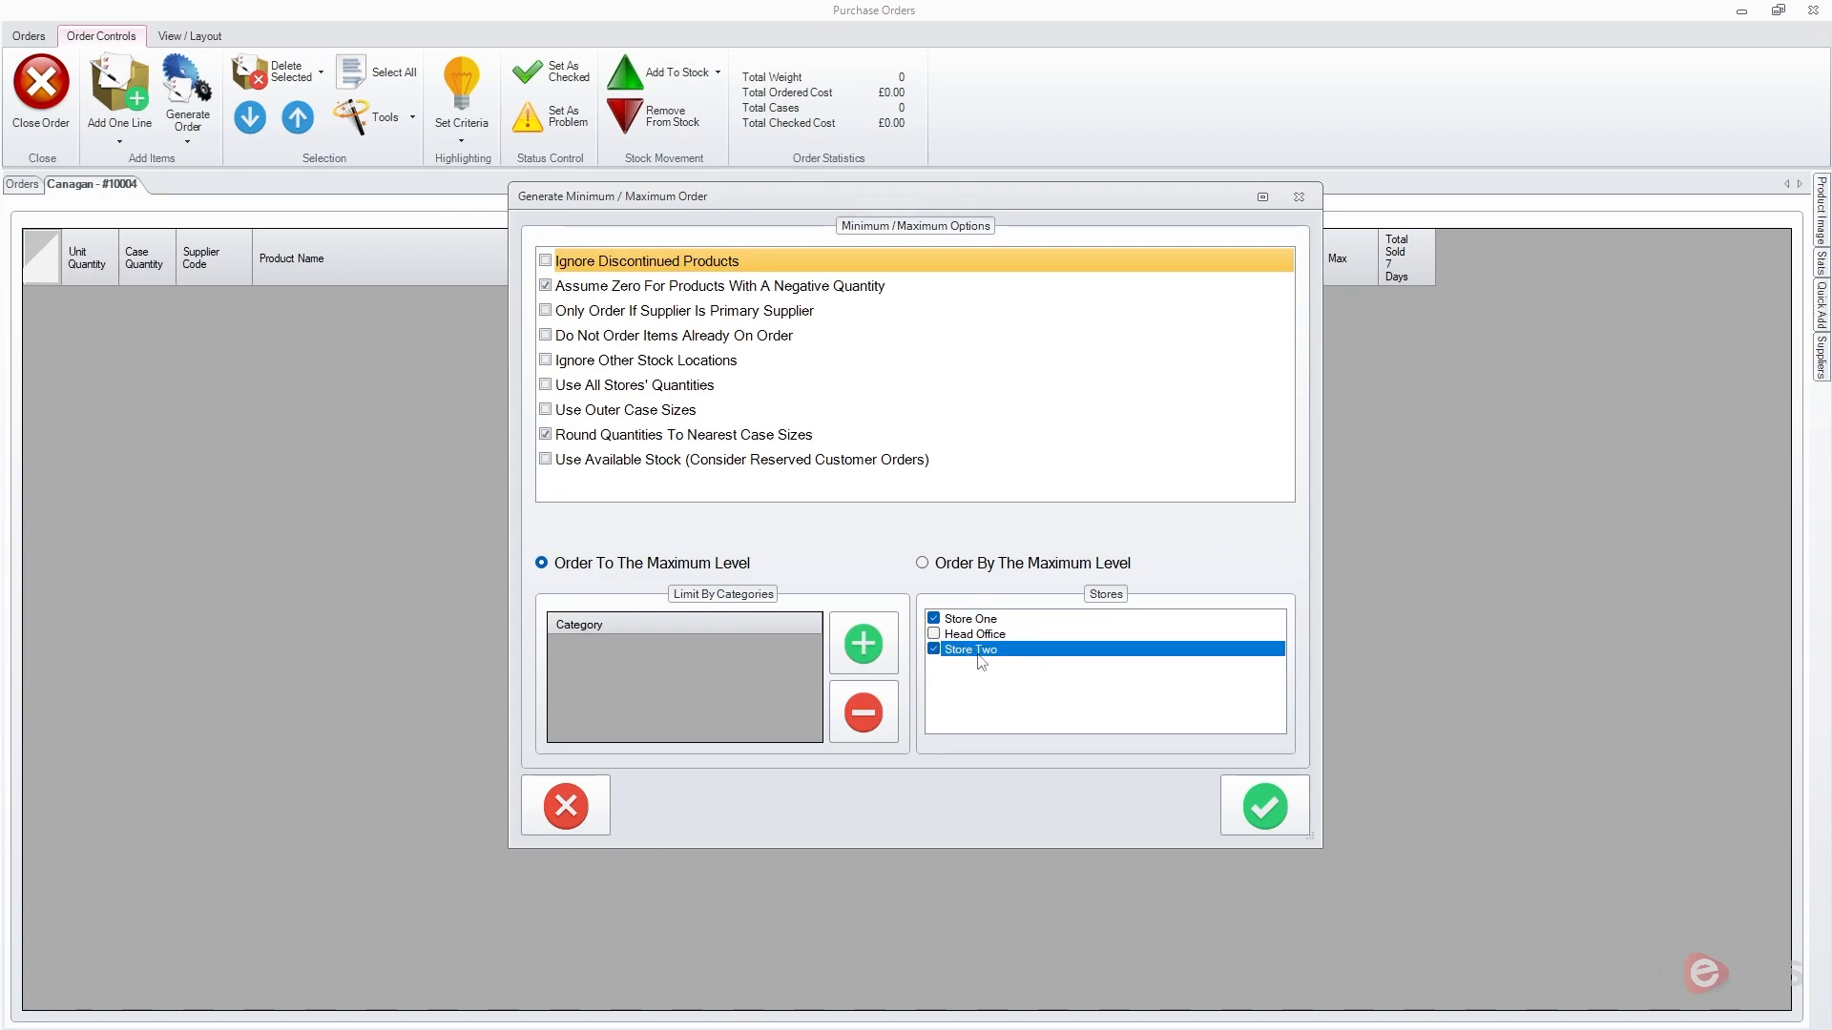
{"action": "left_click", "coordinate": [1265, 814]}
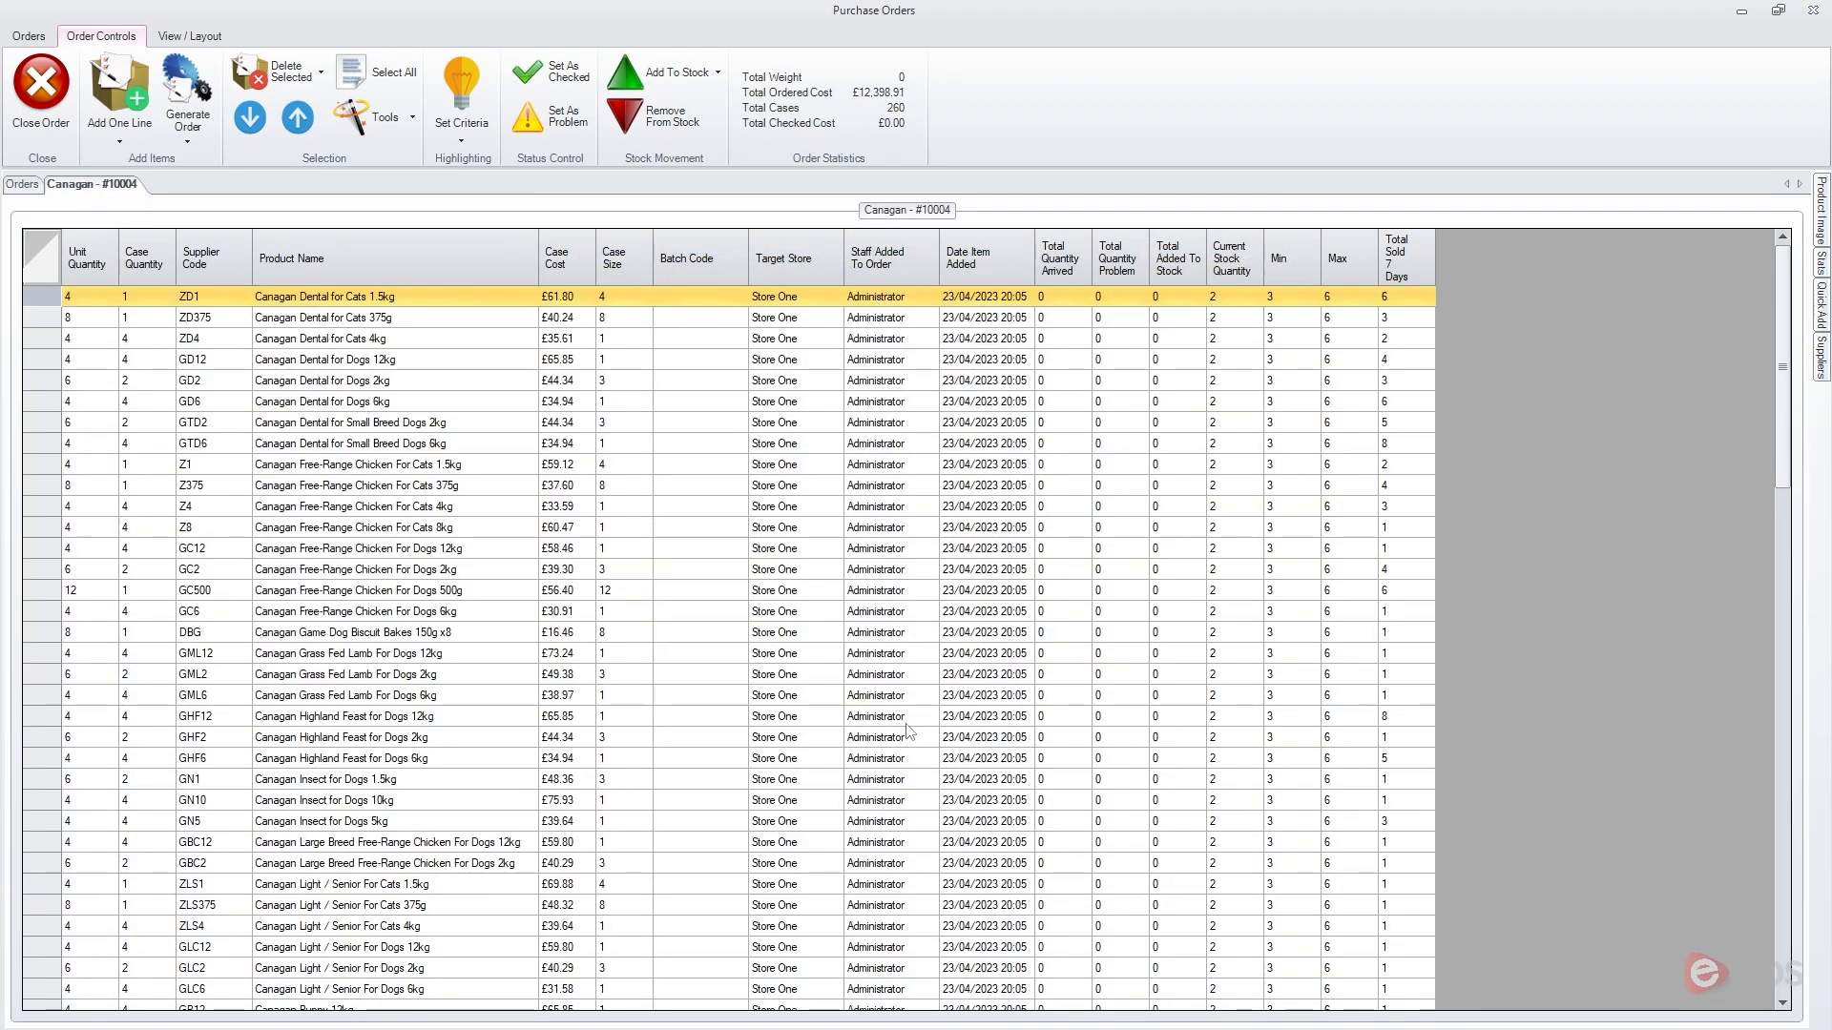
- Examine the generated order lines and the target store assigned to each product
{"action": "left_click", "coordinate": [785, 304]}
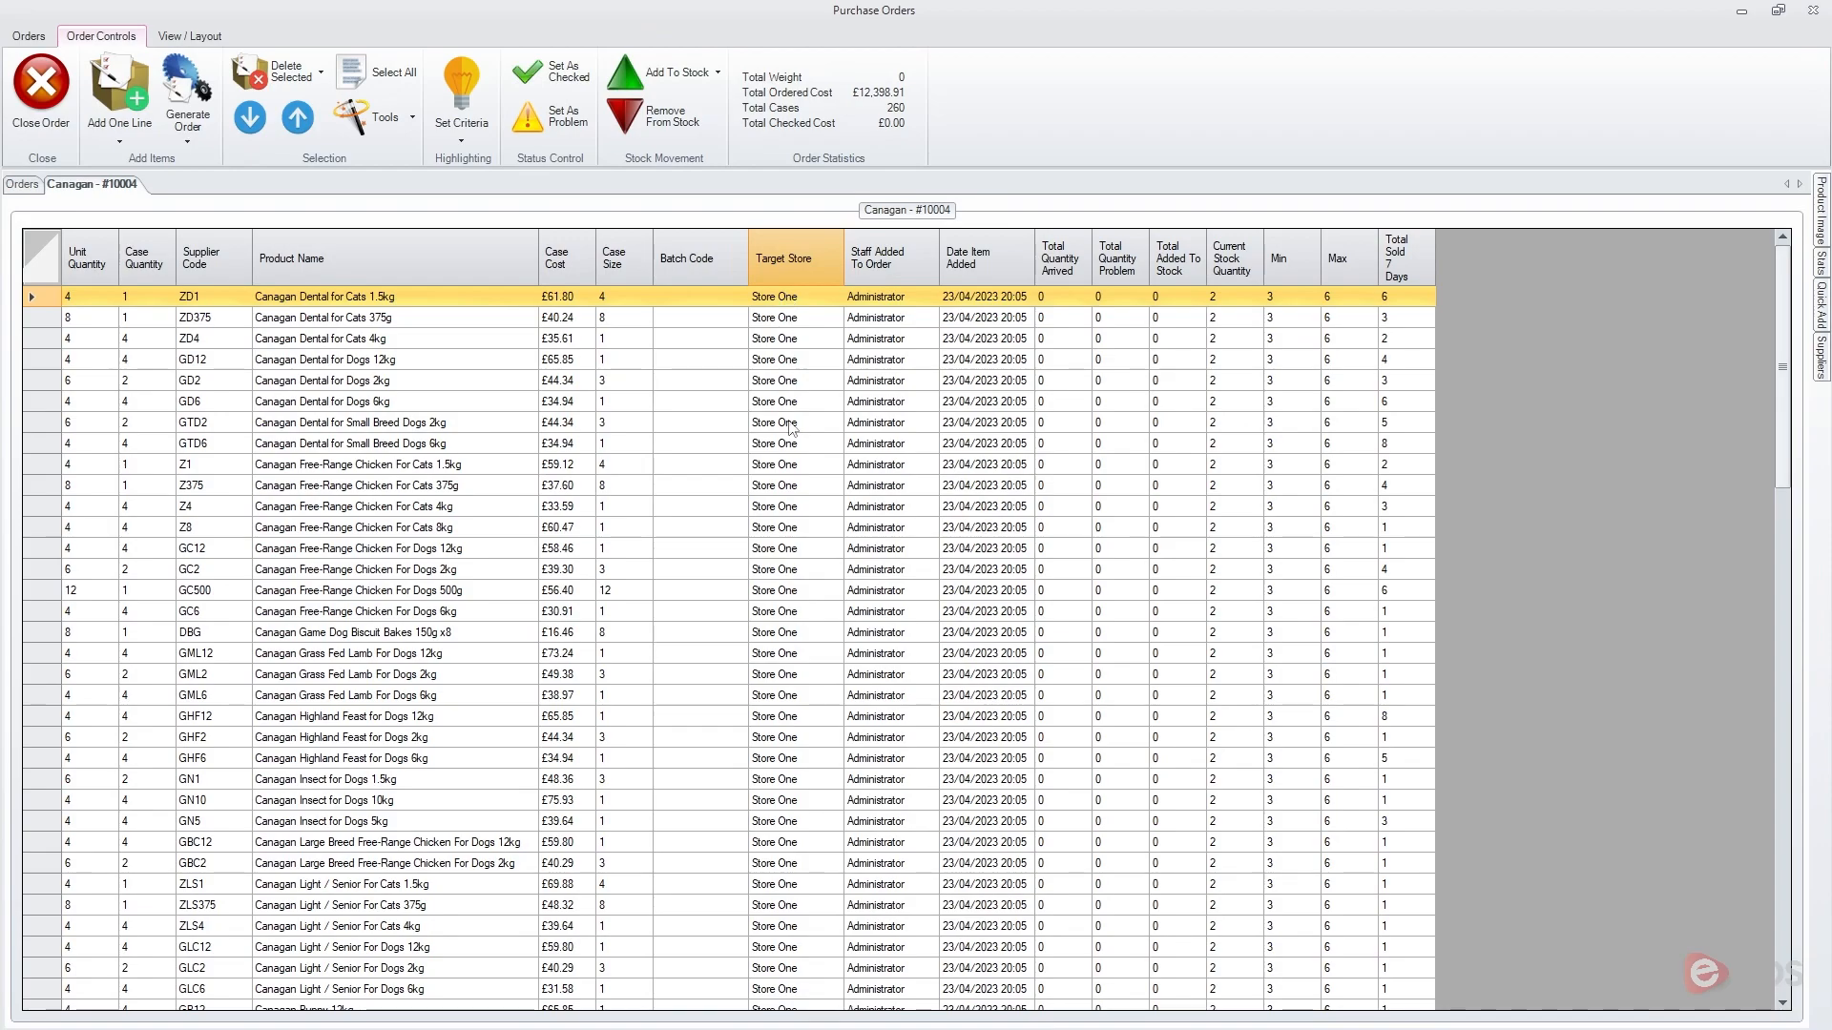
{"action": "left_click_drag", "start_coordinate": [1782, 315], "coordinate": [1486, 622]}
{"action": "left_click_drag", "start_coordinate": [790, 357], "coordinate": [803, 730]}
{"action": "scroll", "coordinate": [804, 611], "scroll_direction": "up", "scroll_amount": 18}
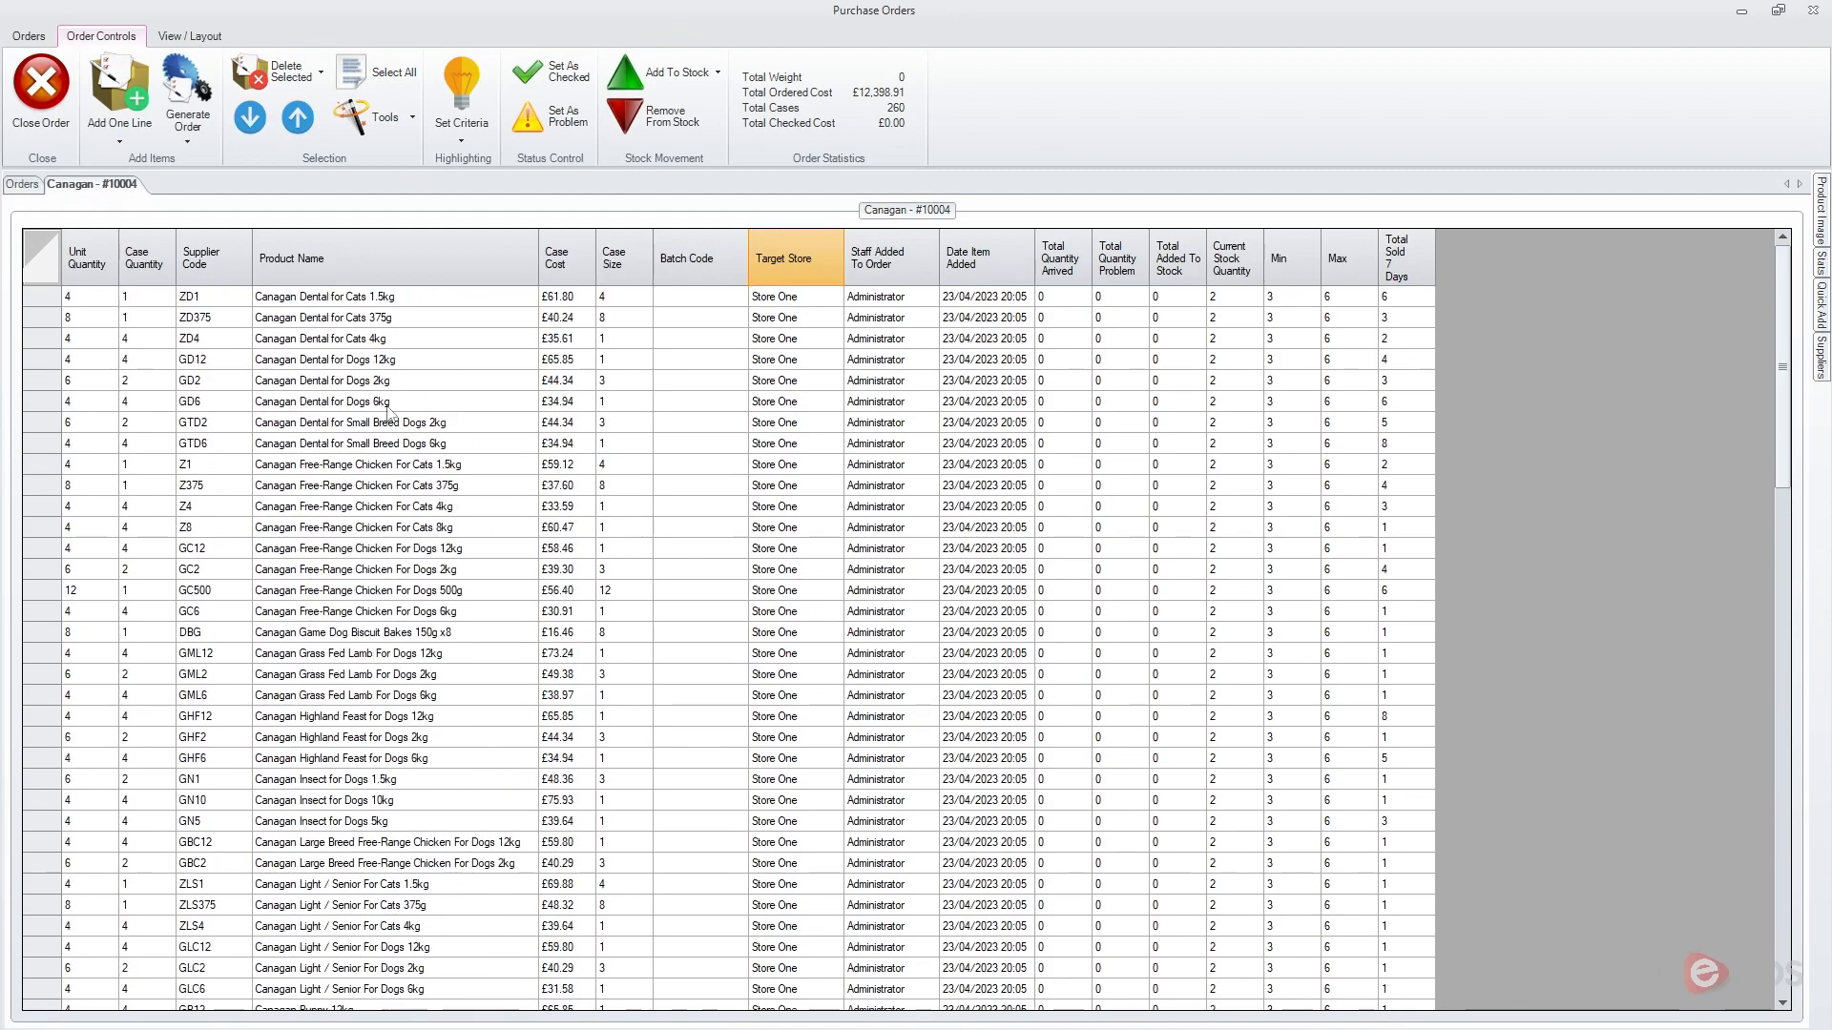
{"action": "left_click", "coordinate": [368, 303]}
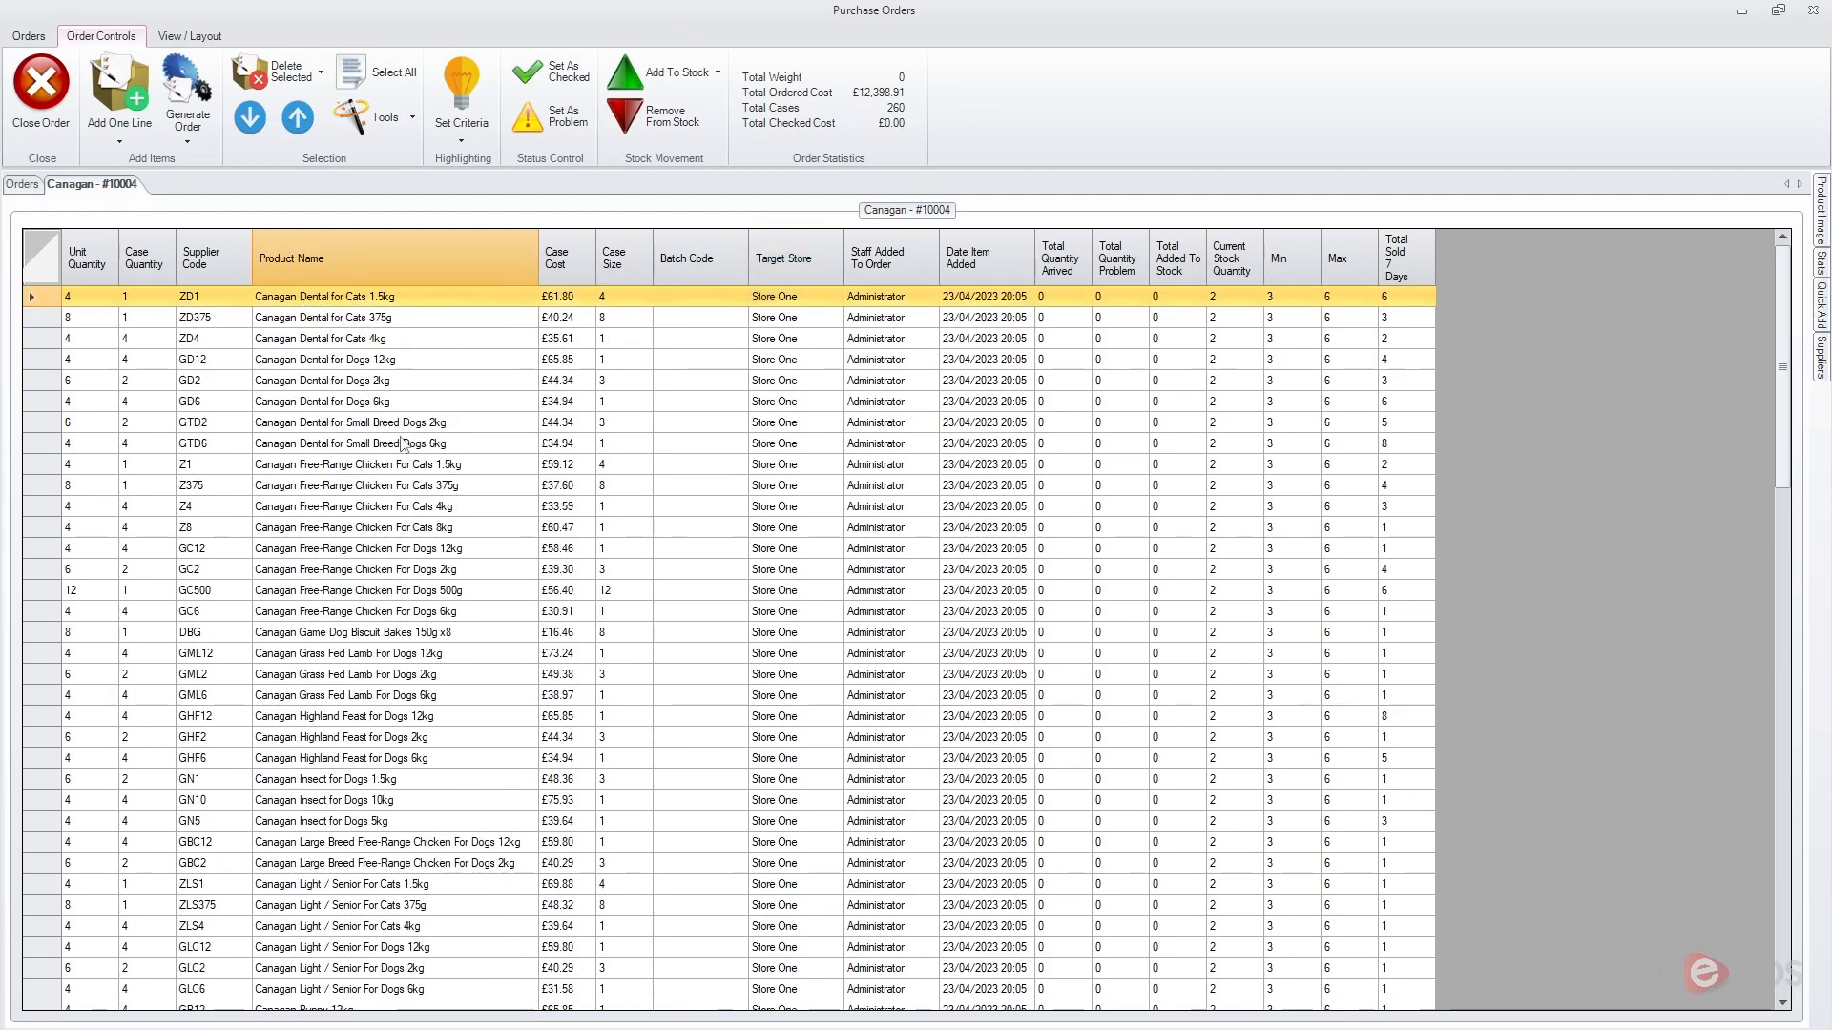
{"action": "scroll", "coordinate": [551, 642], "scroll_direction": "down", "scroll_amount": 5}
{"action": "scroll", "coordinate": [551, 641], "scroll_direction": "down", "scroll_amount": 6}
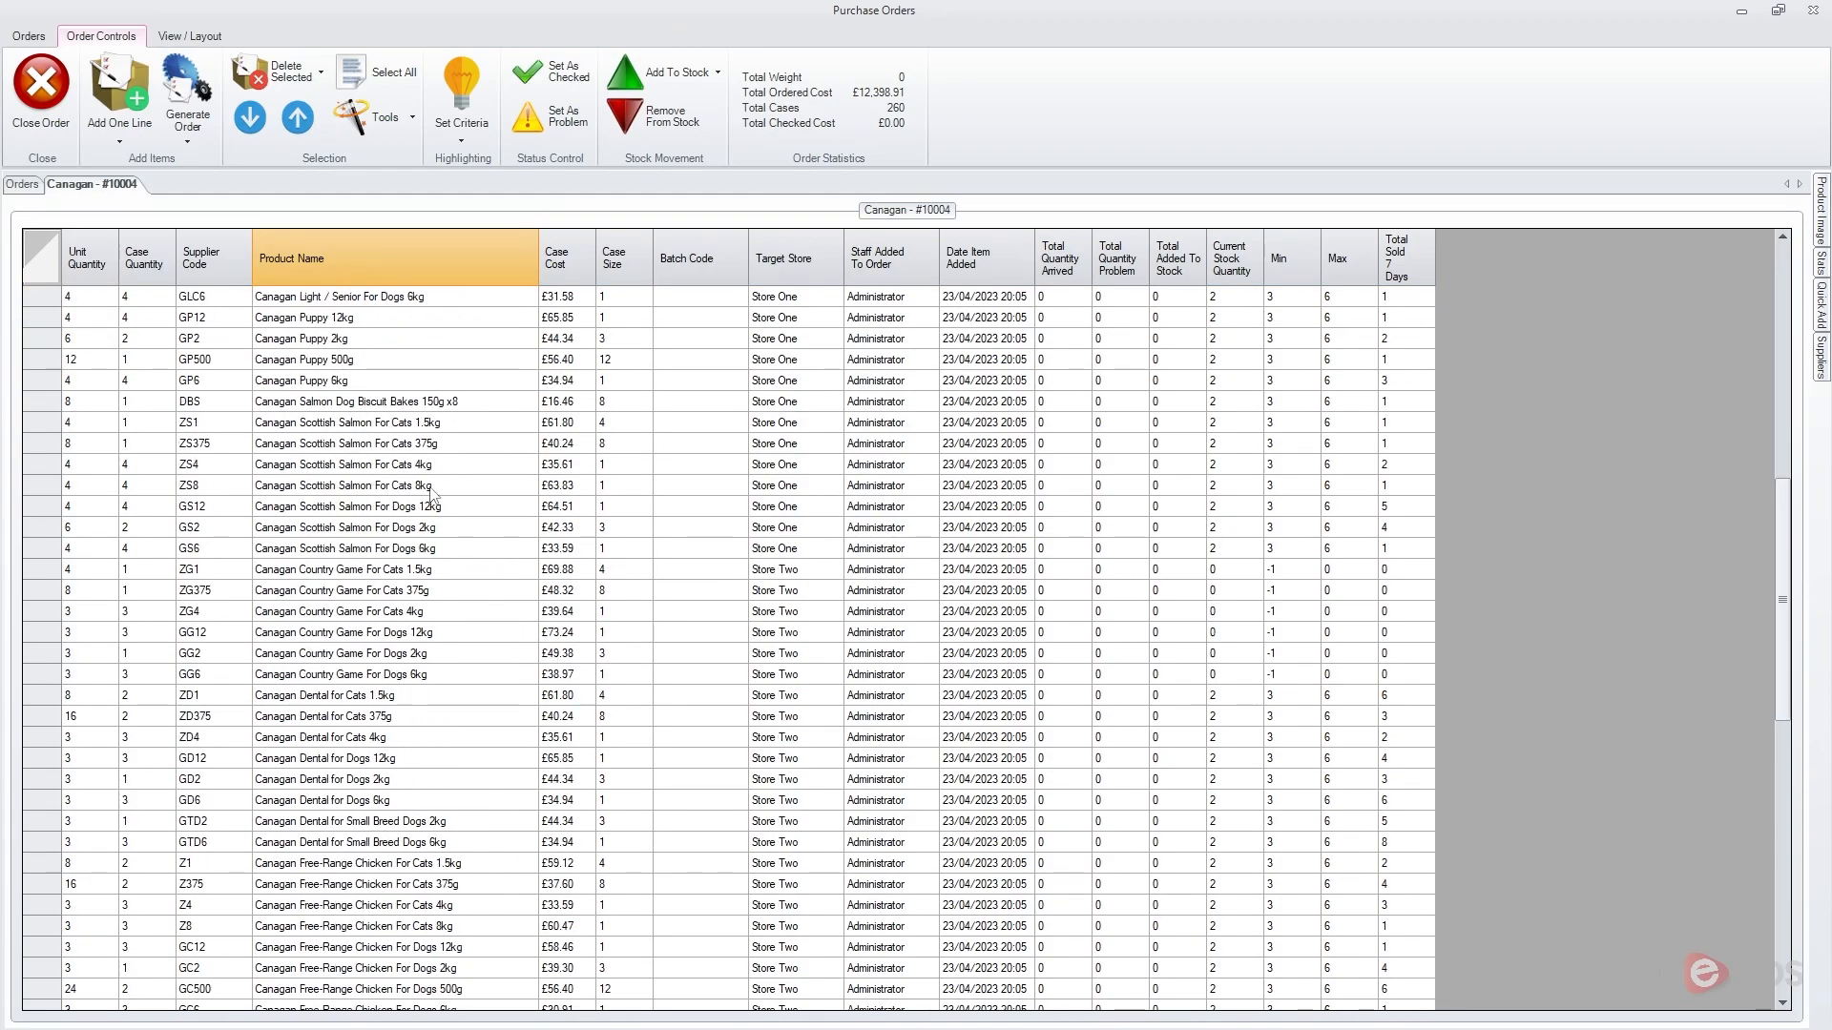
{"action": "scroll", "coordinate": [417, 477], "scroll_direction": "down", "scroll_amount": 15}
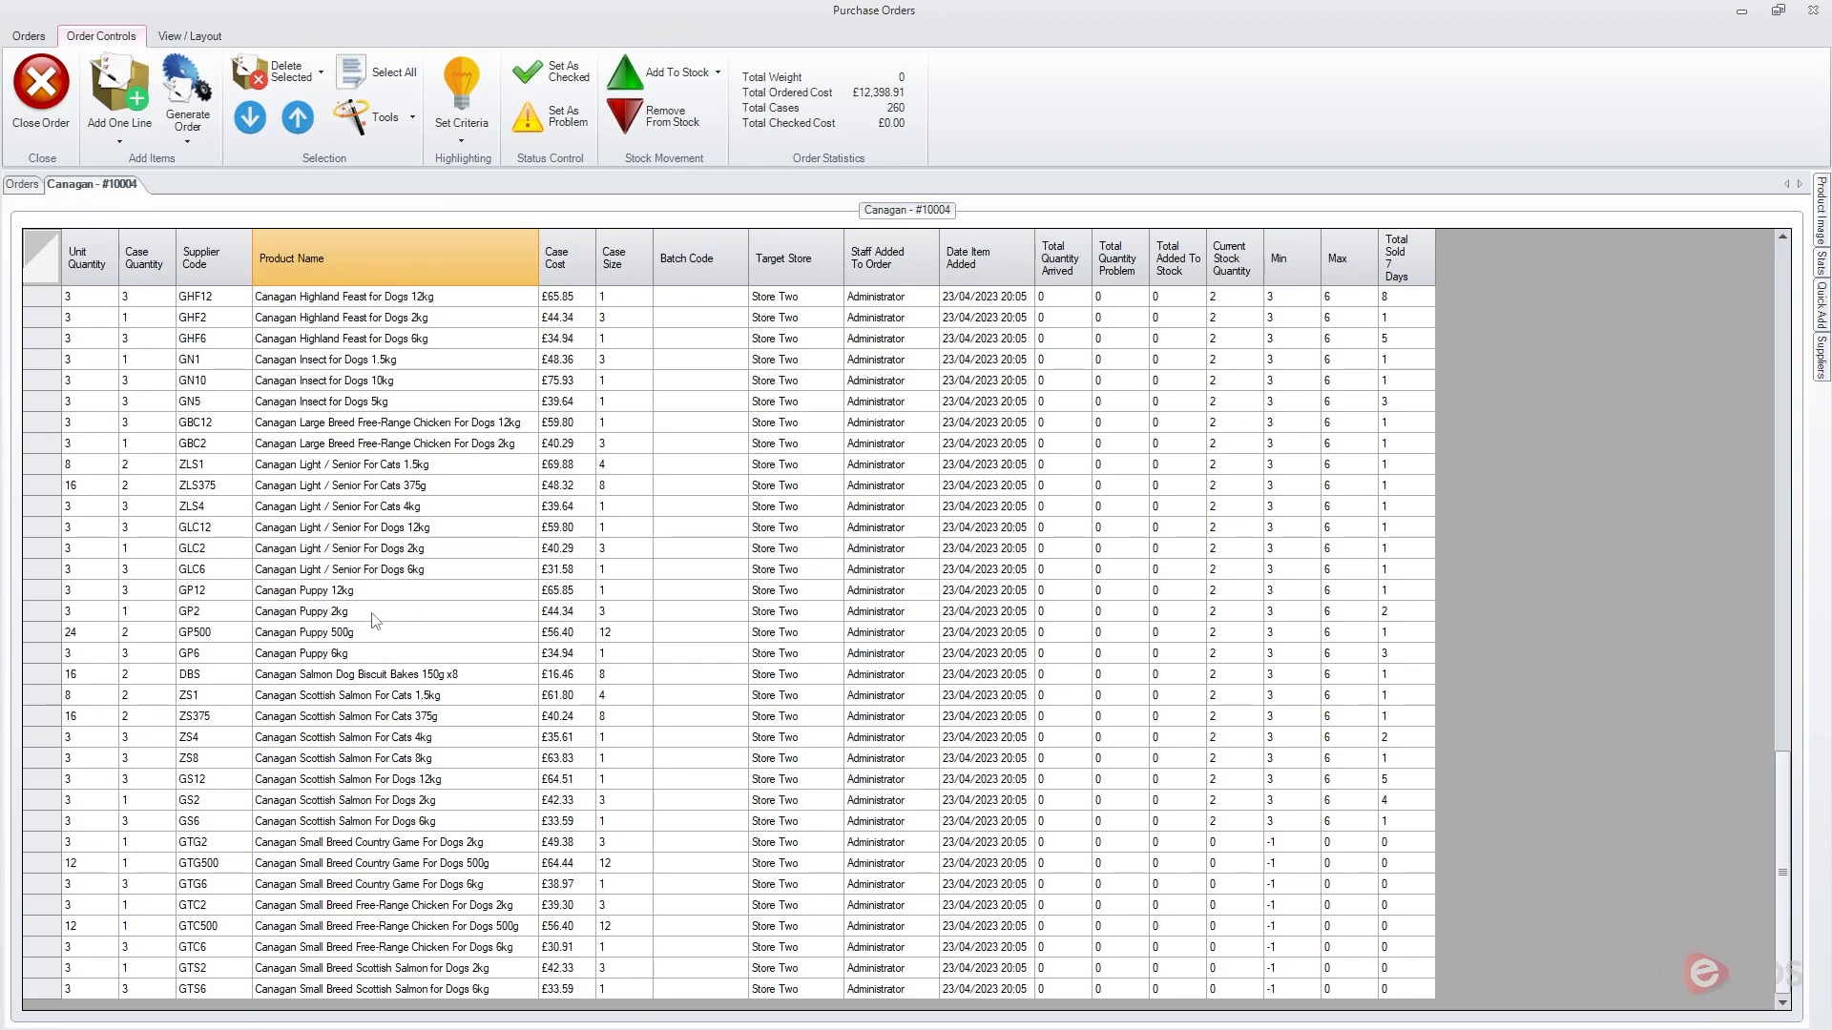
- Compare the Canagan Puppy lines' order quantities between Store One and Store Two
{"action": "left_click", "coordinate": [375, 618]}
{"action": "scroll", "coordinate": [382, 610], "scroll_direction": "up", "scroll_amount": 12}
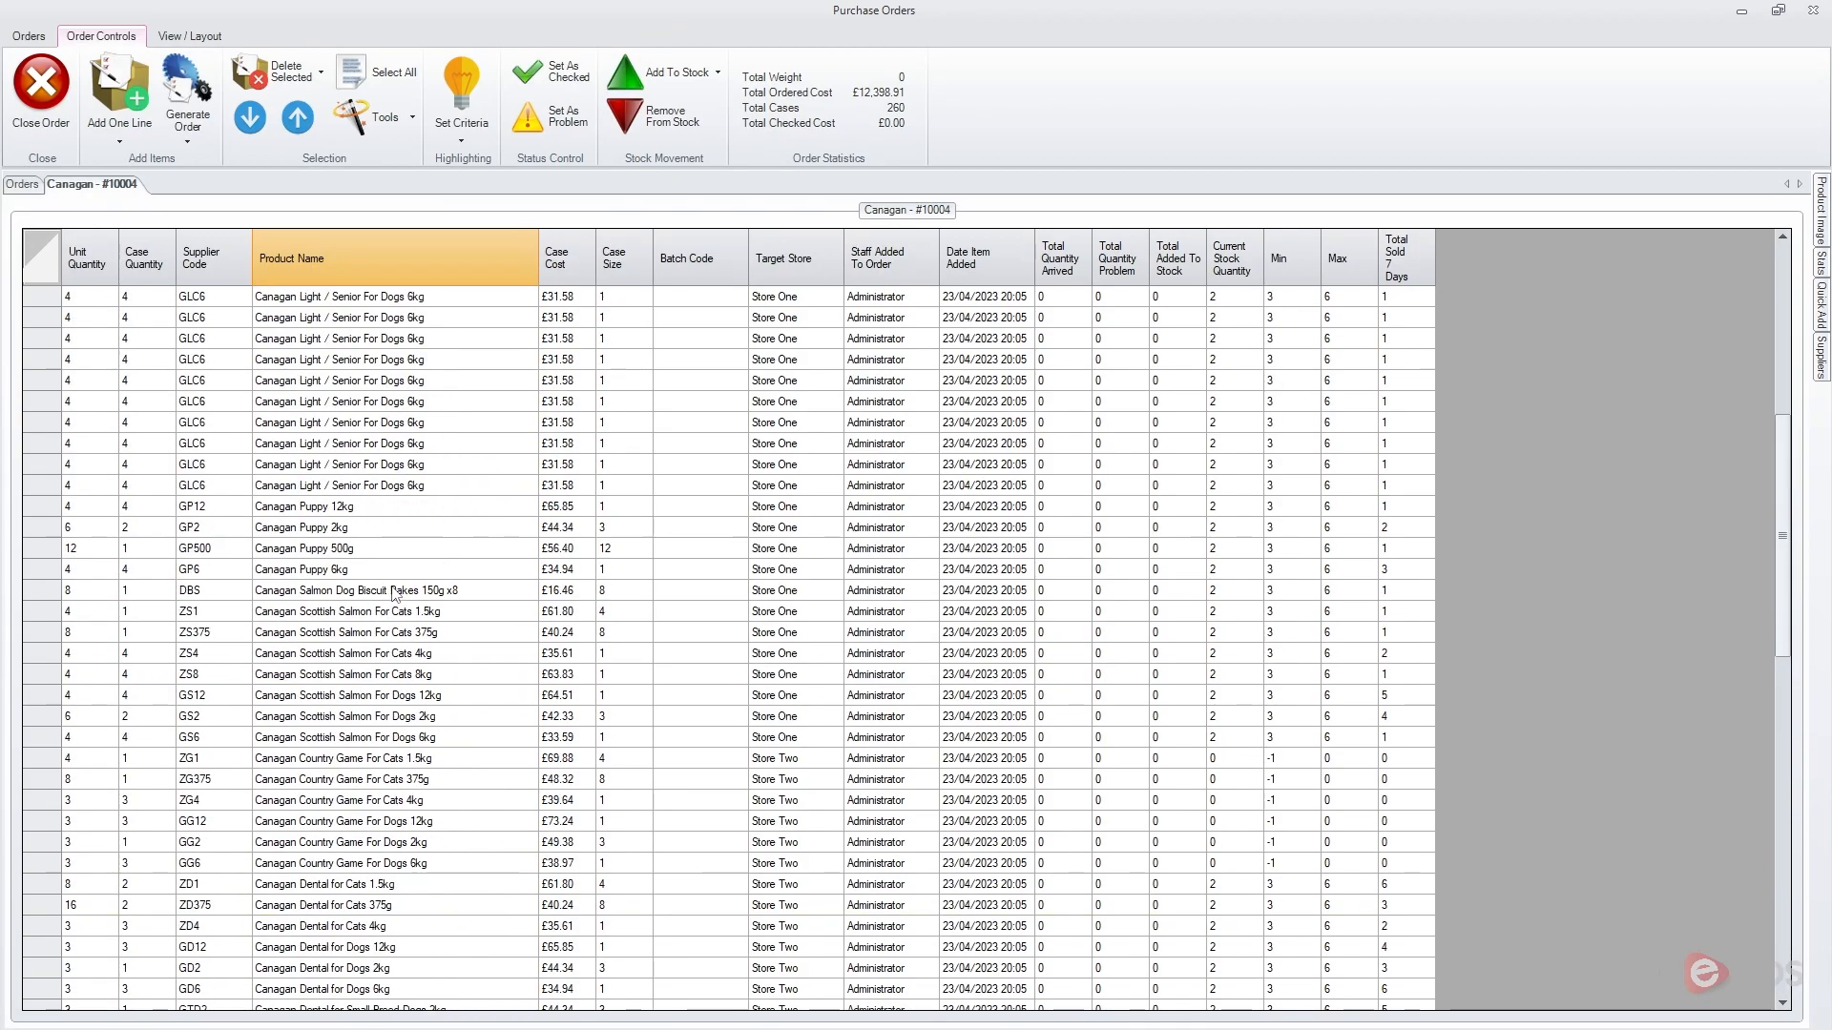
{"action": "left_click", "coordinate": [355, 532]}
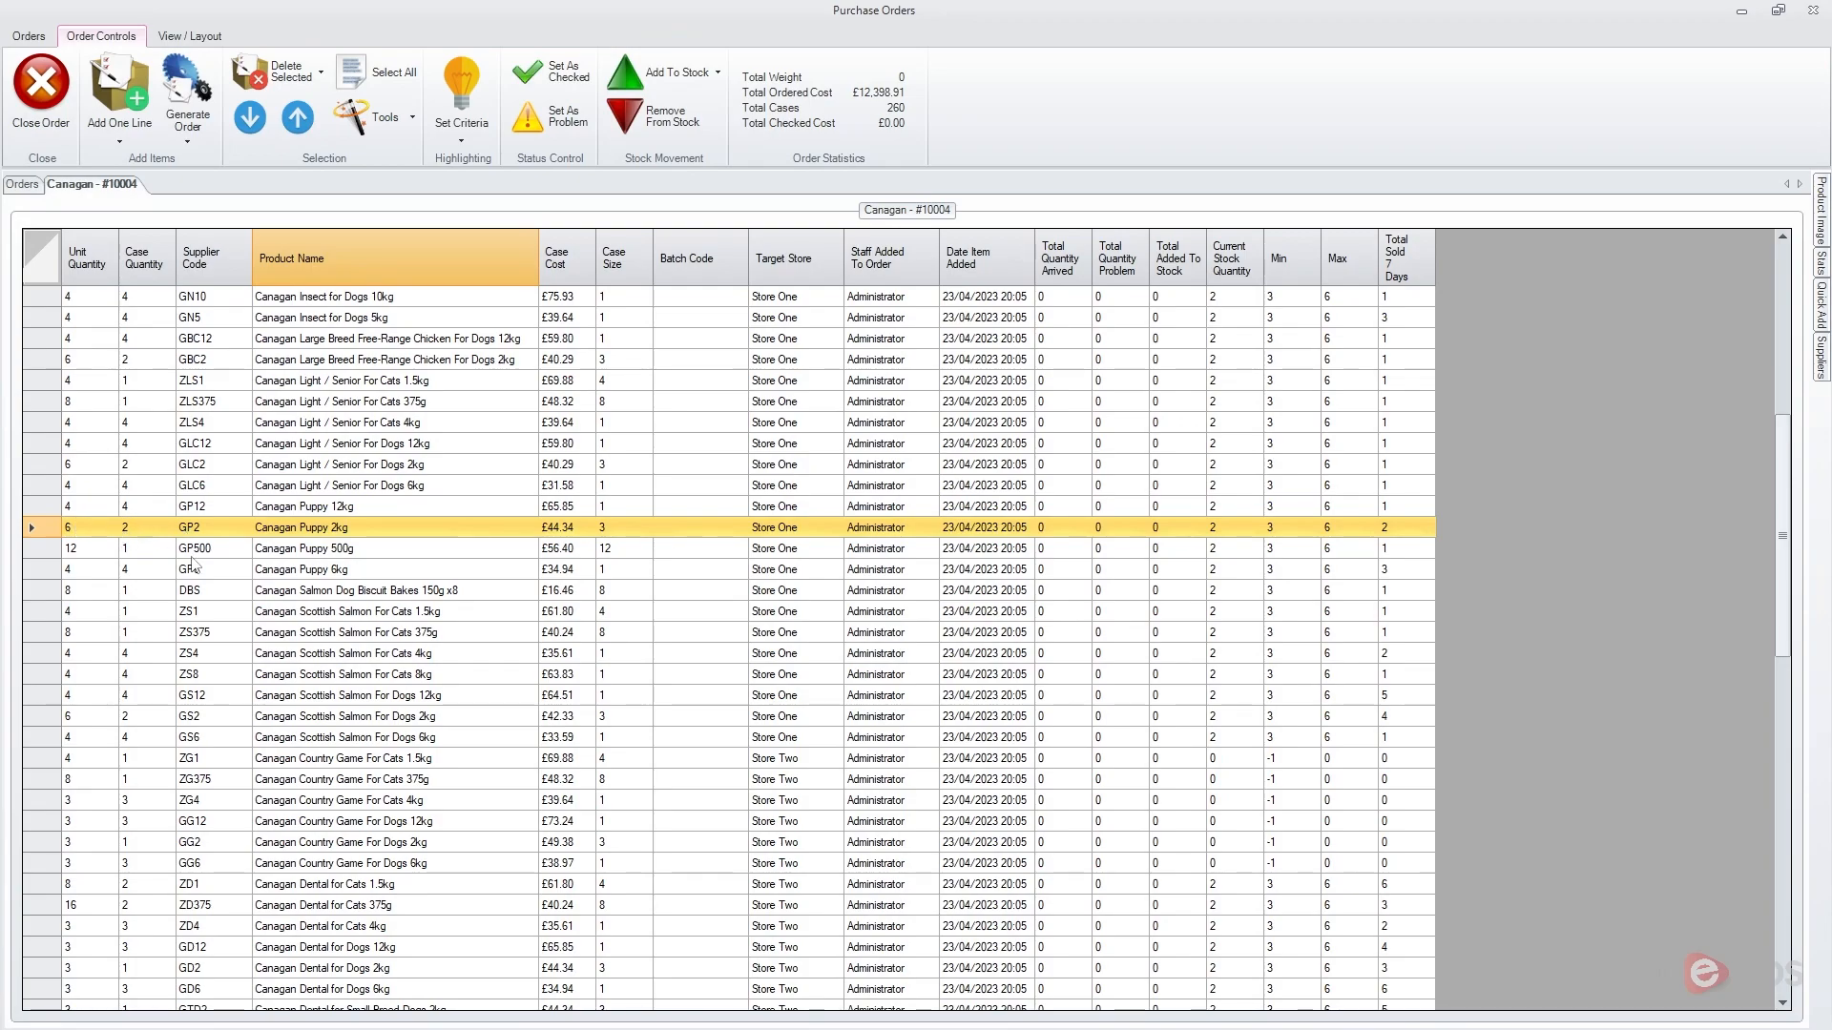
{"action": "scroll", "coordinate": [173, 557], "scroll_direction": "down", "scroll_amount": 15}
{"action": "left_click", "coordinate": [363, 681]}
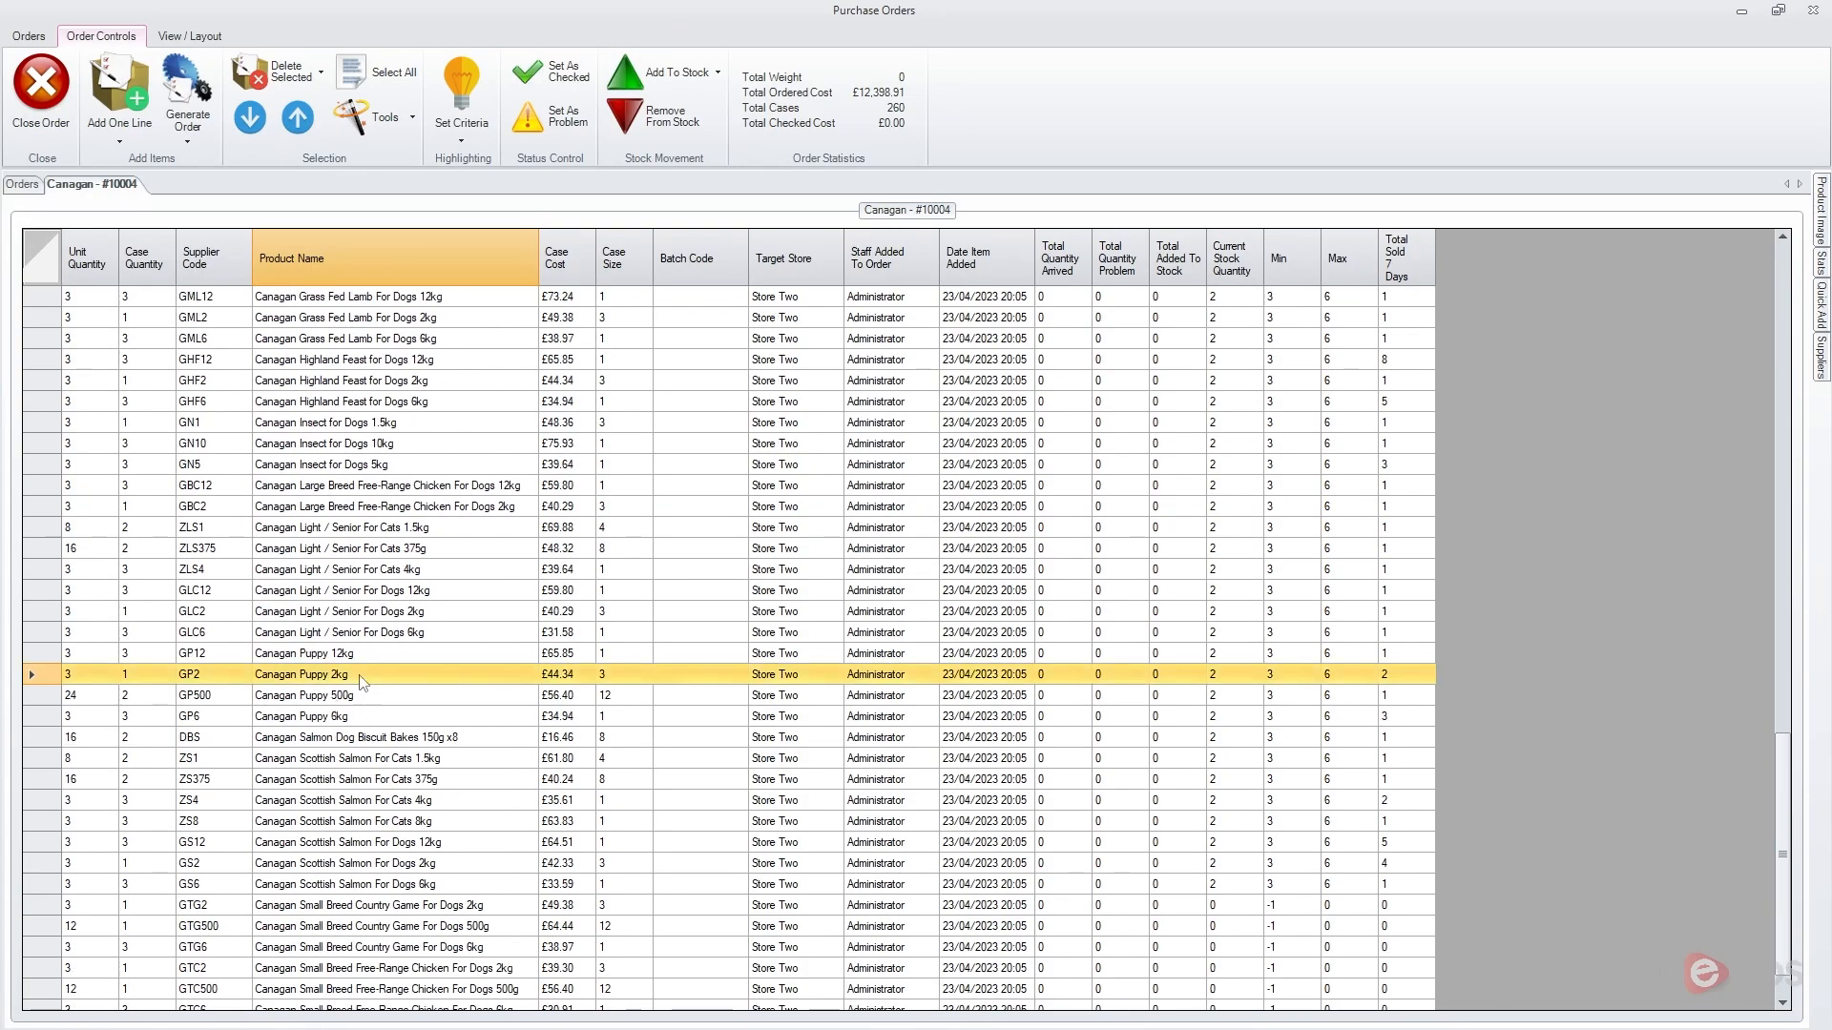
{"action": "left_click", "coordinate": [95, 717]}
{"action": "left_click", "coordinate": [92, 676]}
{"action": "left_click", "coordinate": [107, 718]}
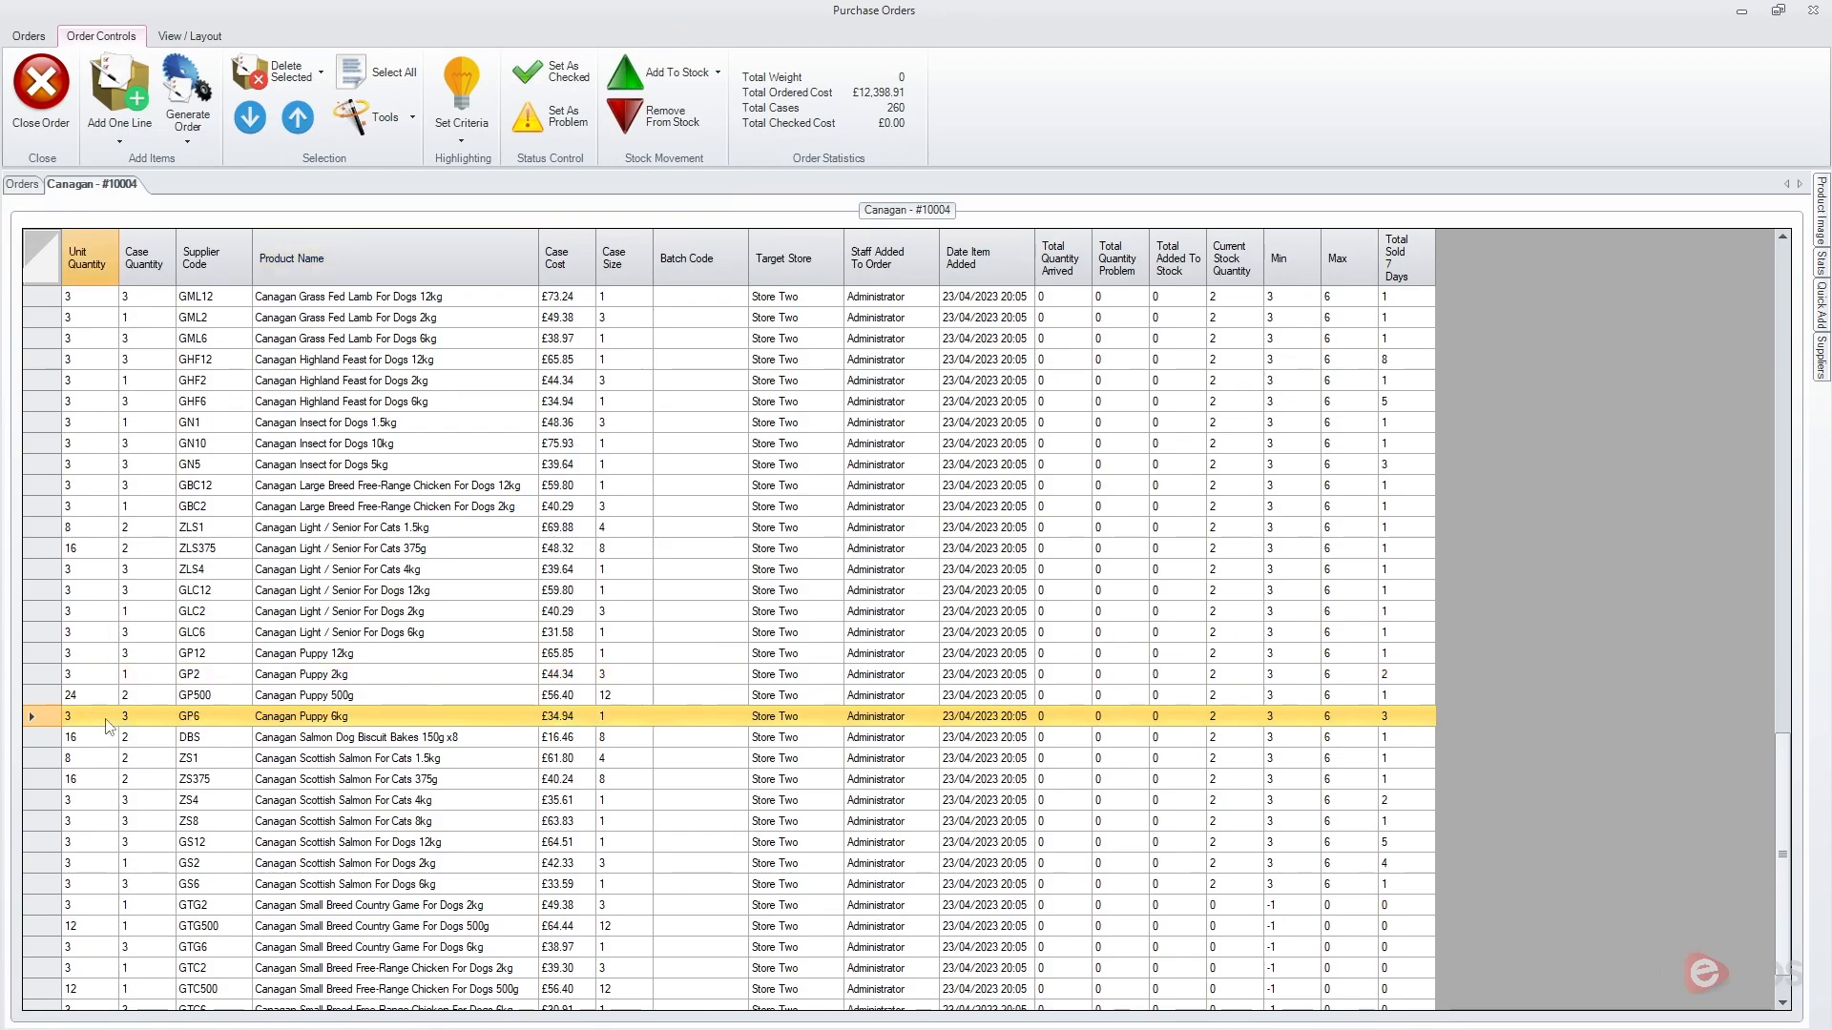
{"action": "left_click", "coordinate": [419, 682]}
{"action": "scroll", "coordinate": [419, 686], "scroll_direction": "up", "scroll_amount": 20}
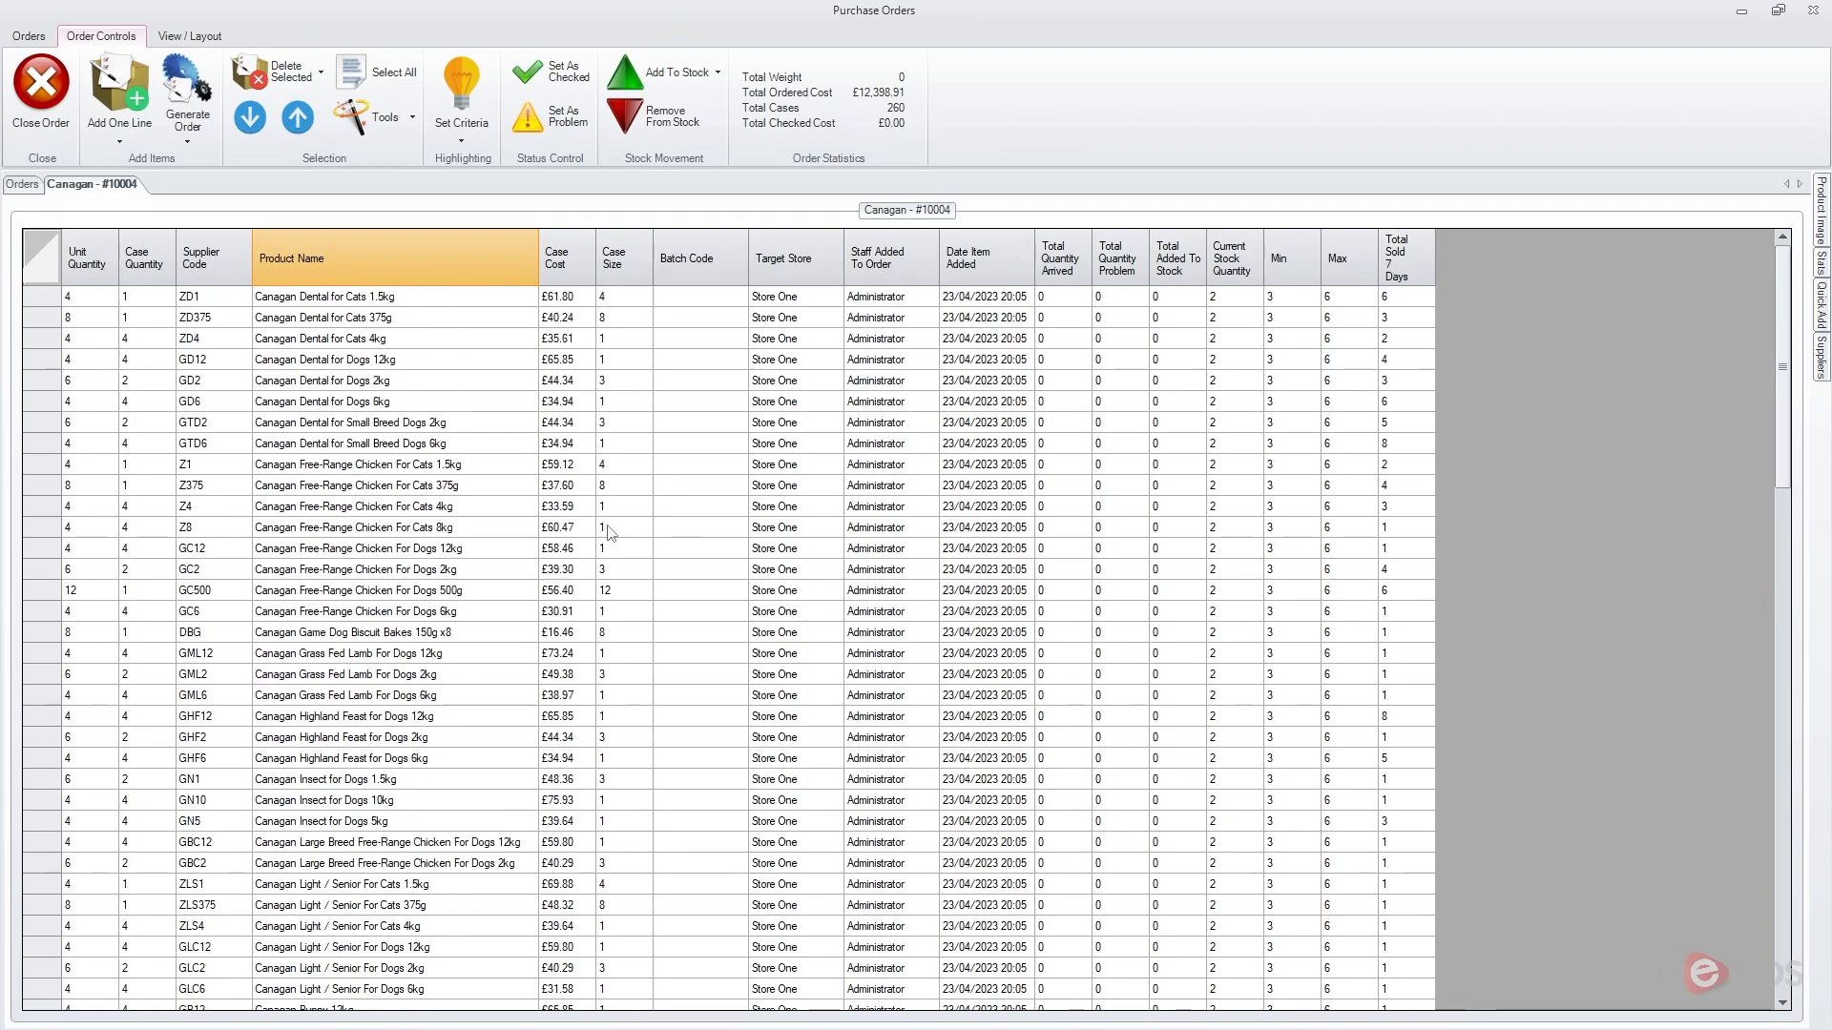
- Close the order and generate its order items printout with consolidated items, ordered by date added
{"action": "left_click", "coordinate": [38, 108]}
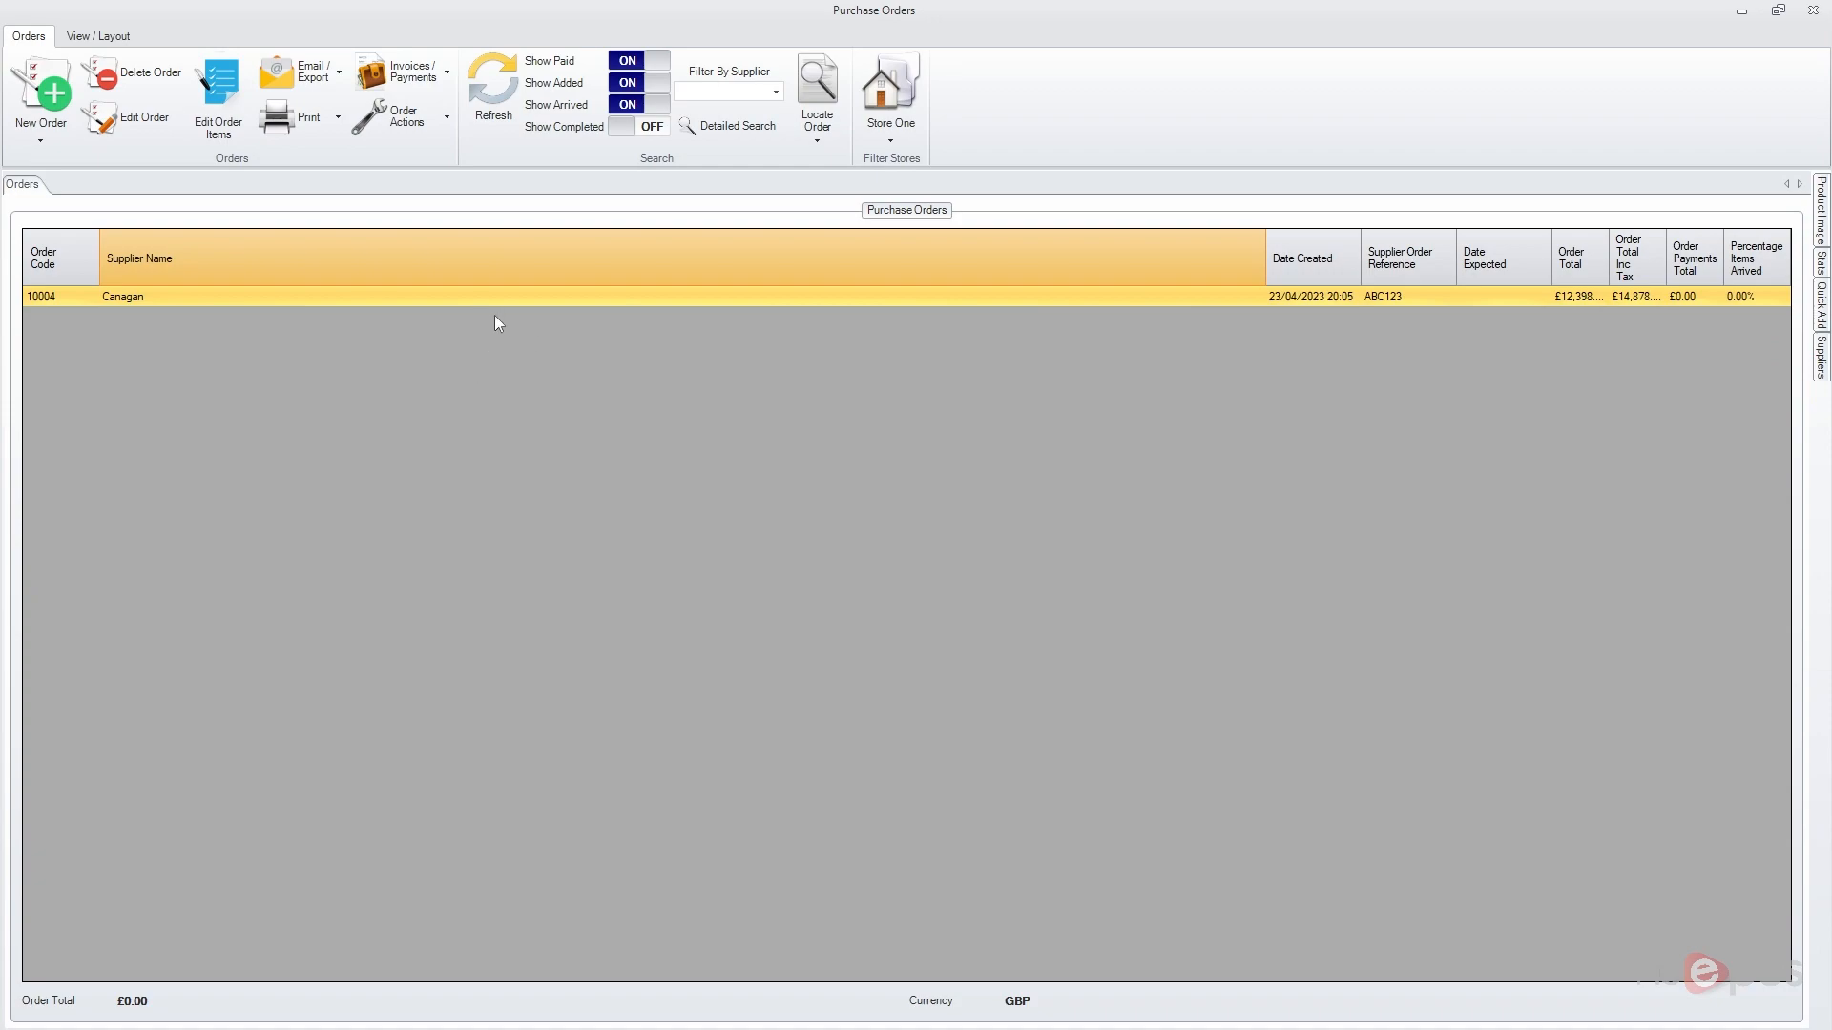
{"action": "left_click", "coordinate": [291, 65]}
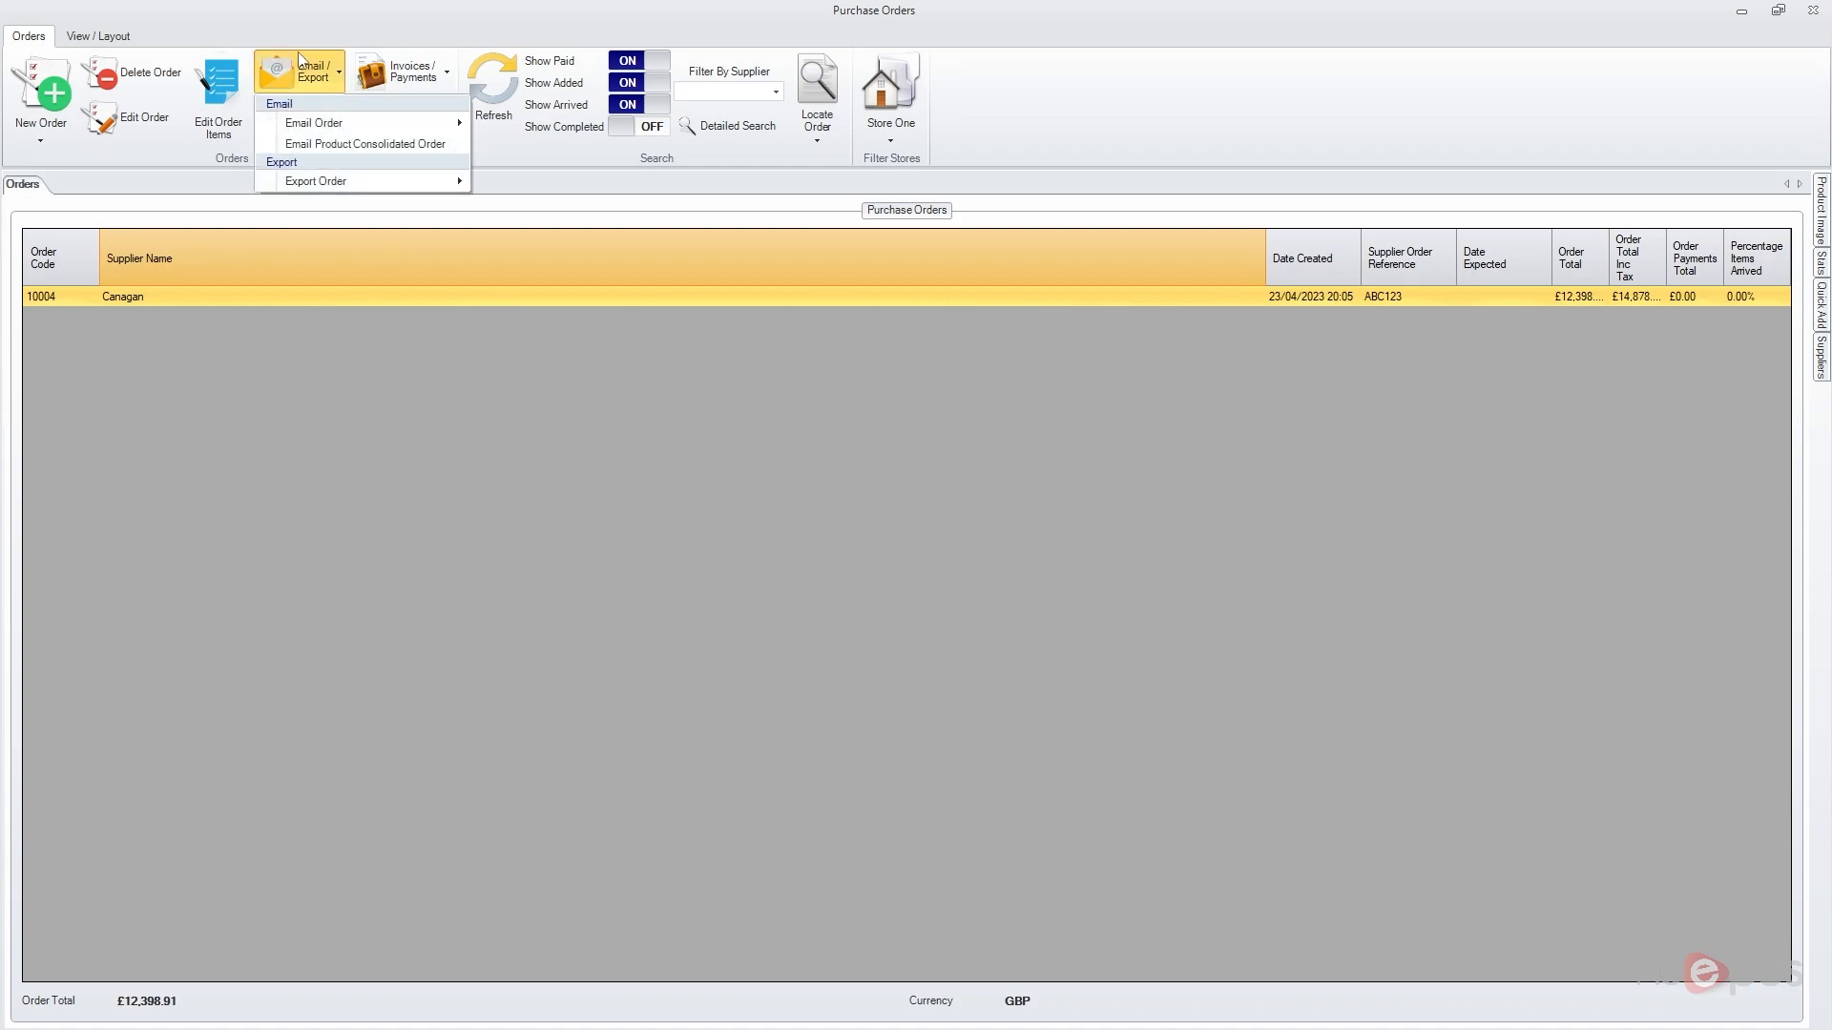
{"action": "left_click", "coordinate": [291, 117]}
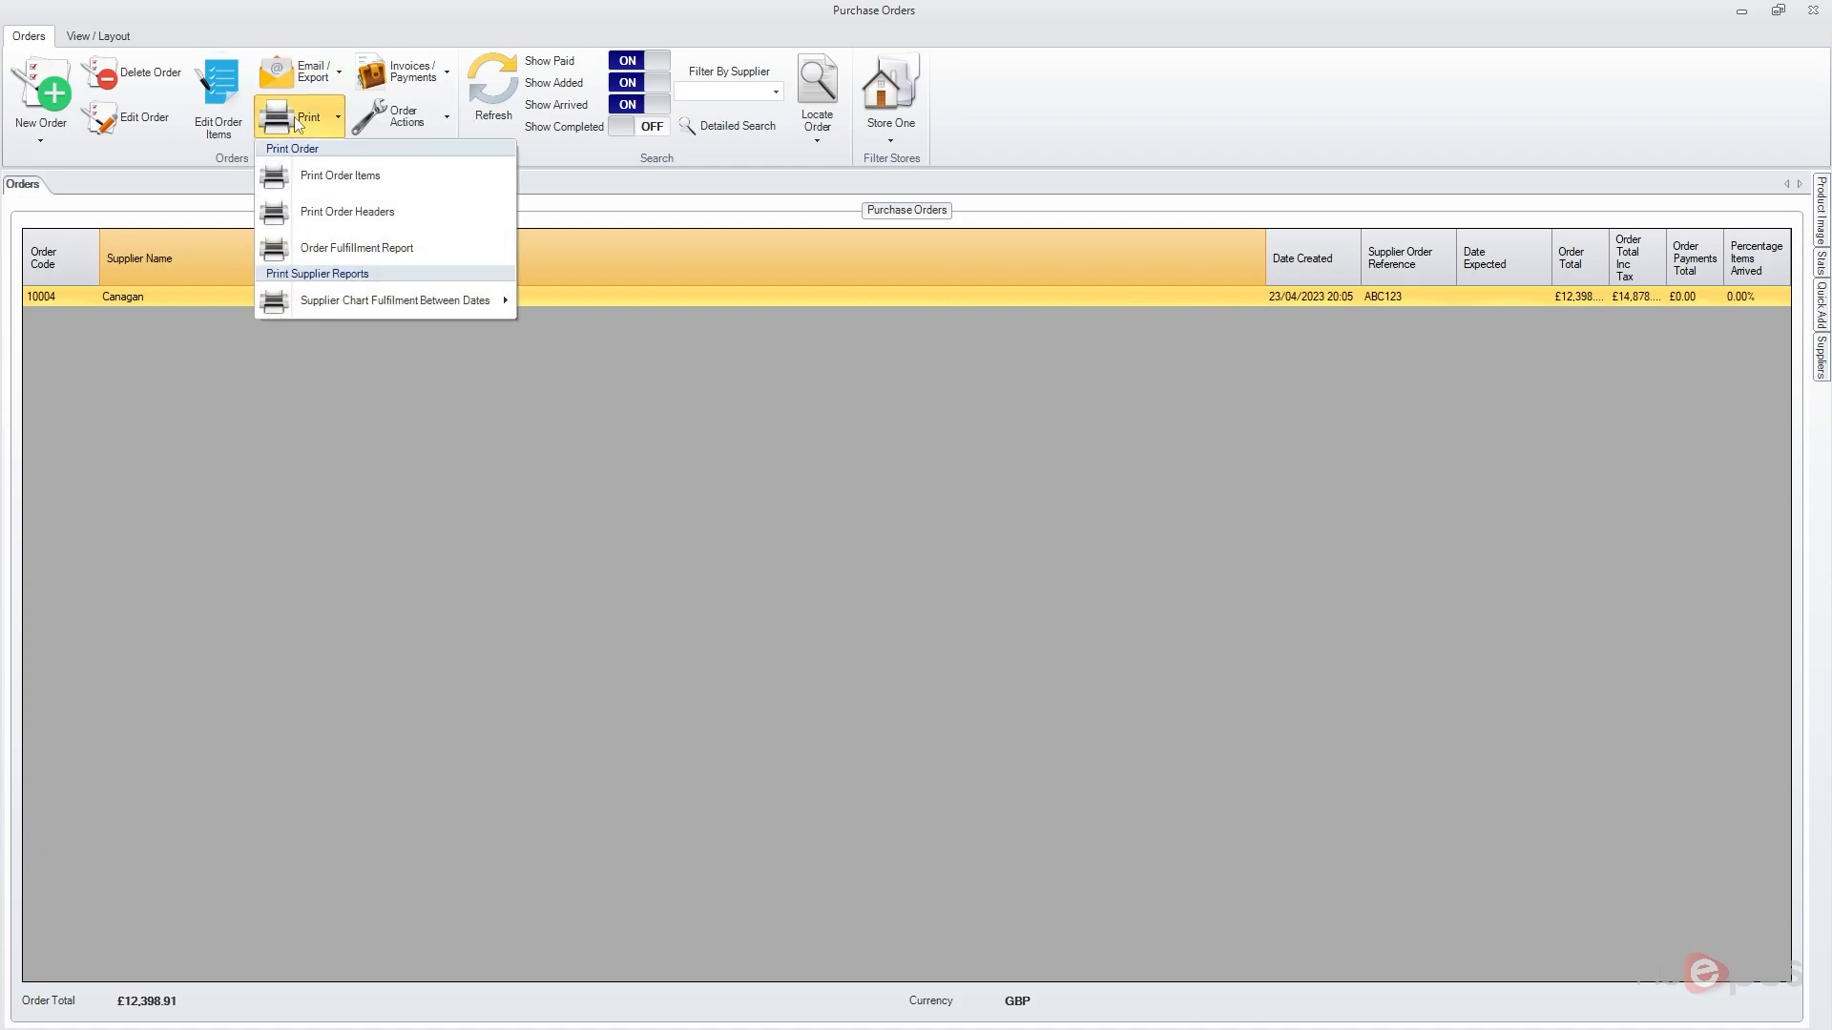
{"action": "left_click", "coordinate": [409, 183]}
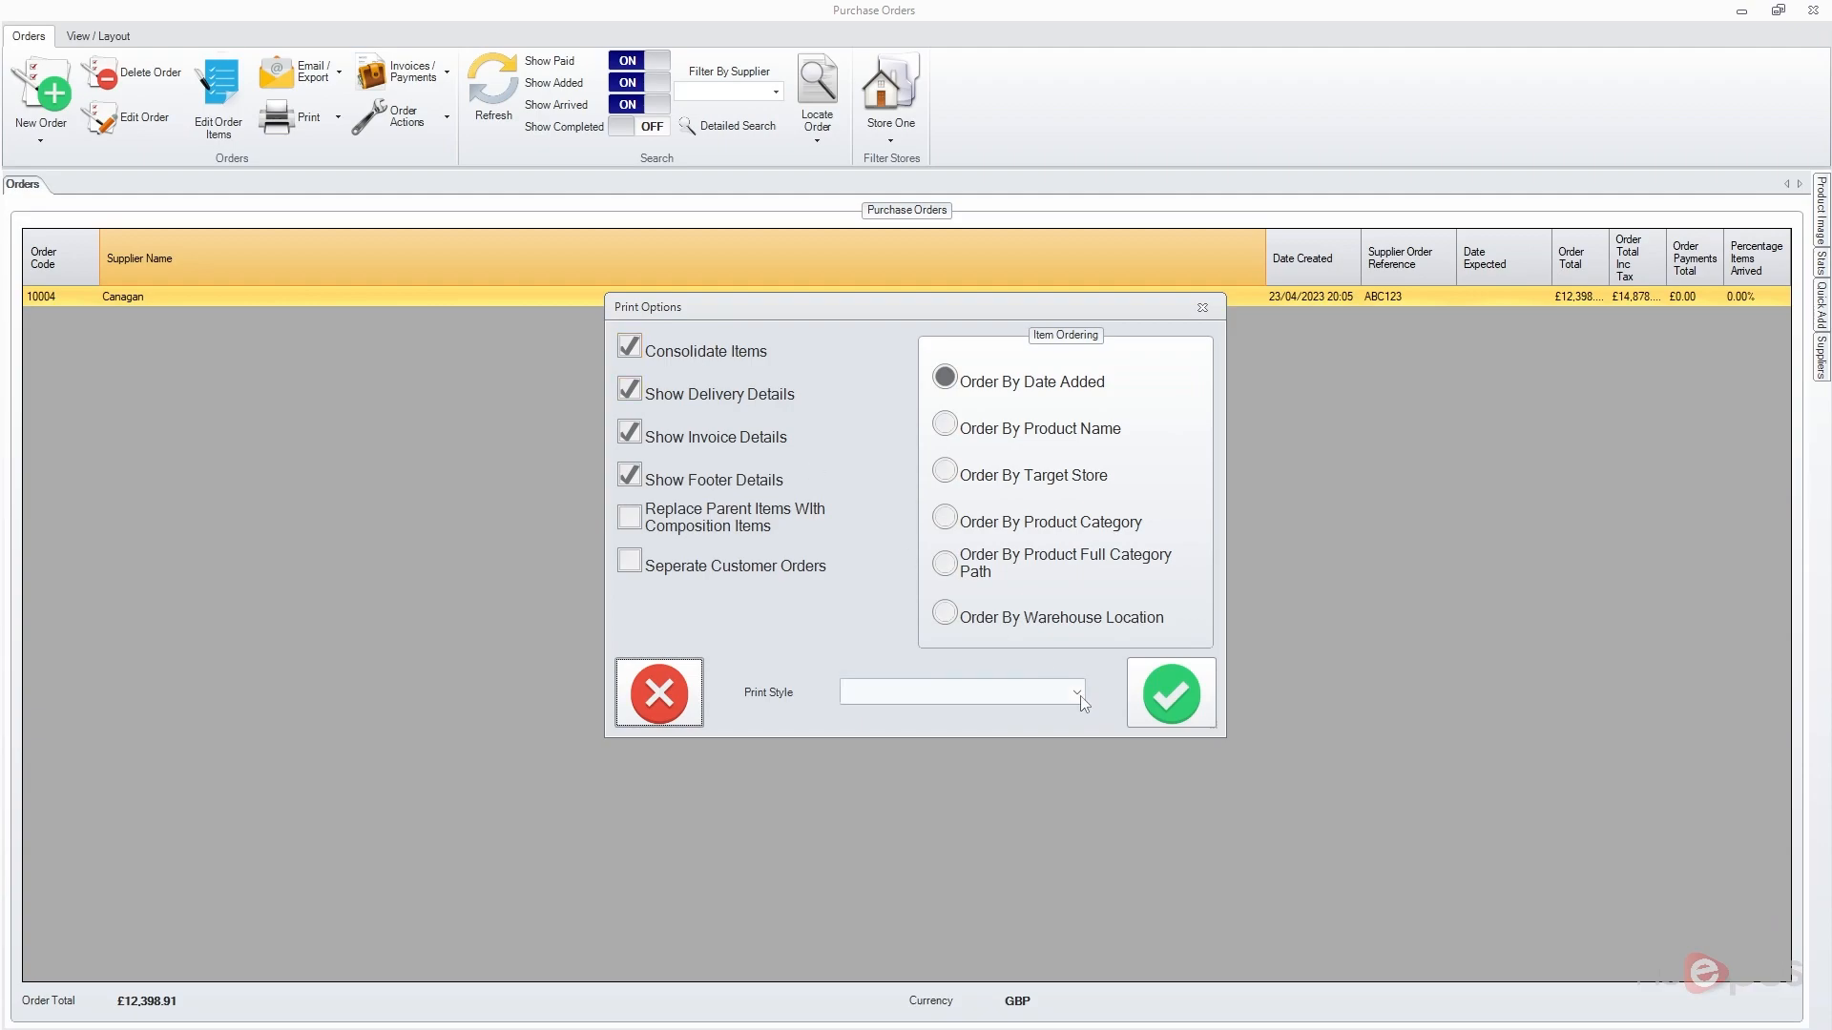
{"action": "left_click", "coordinate": [1193, 680]}
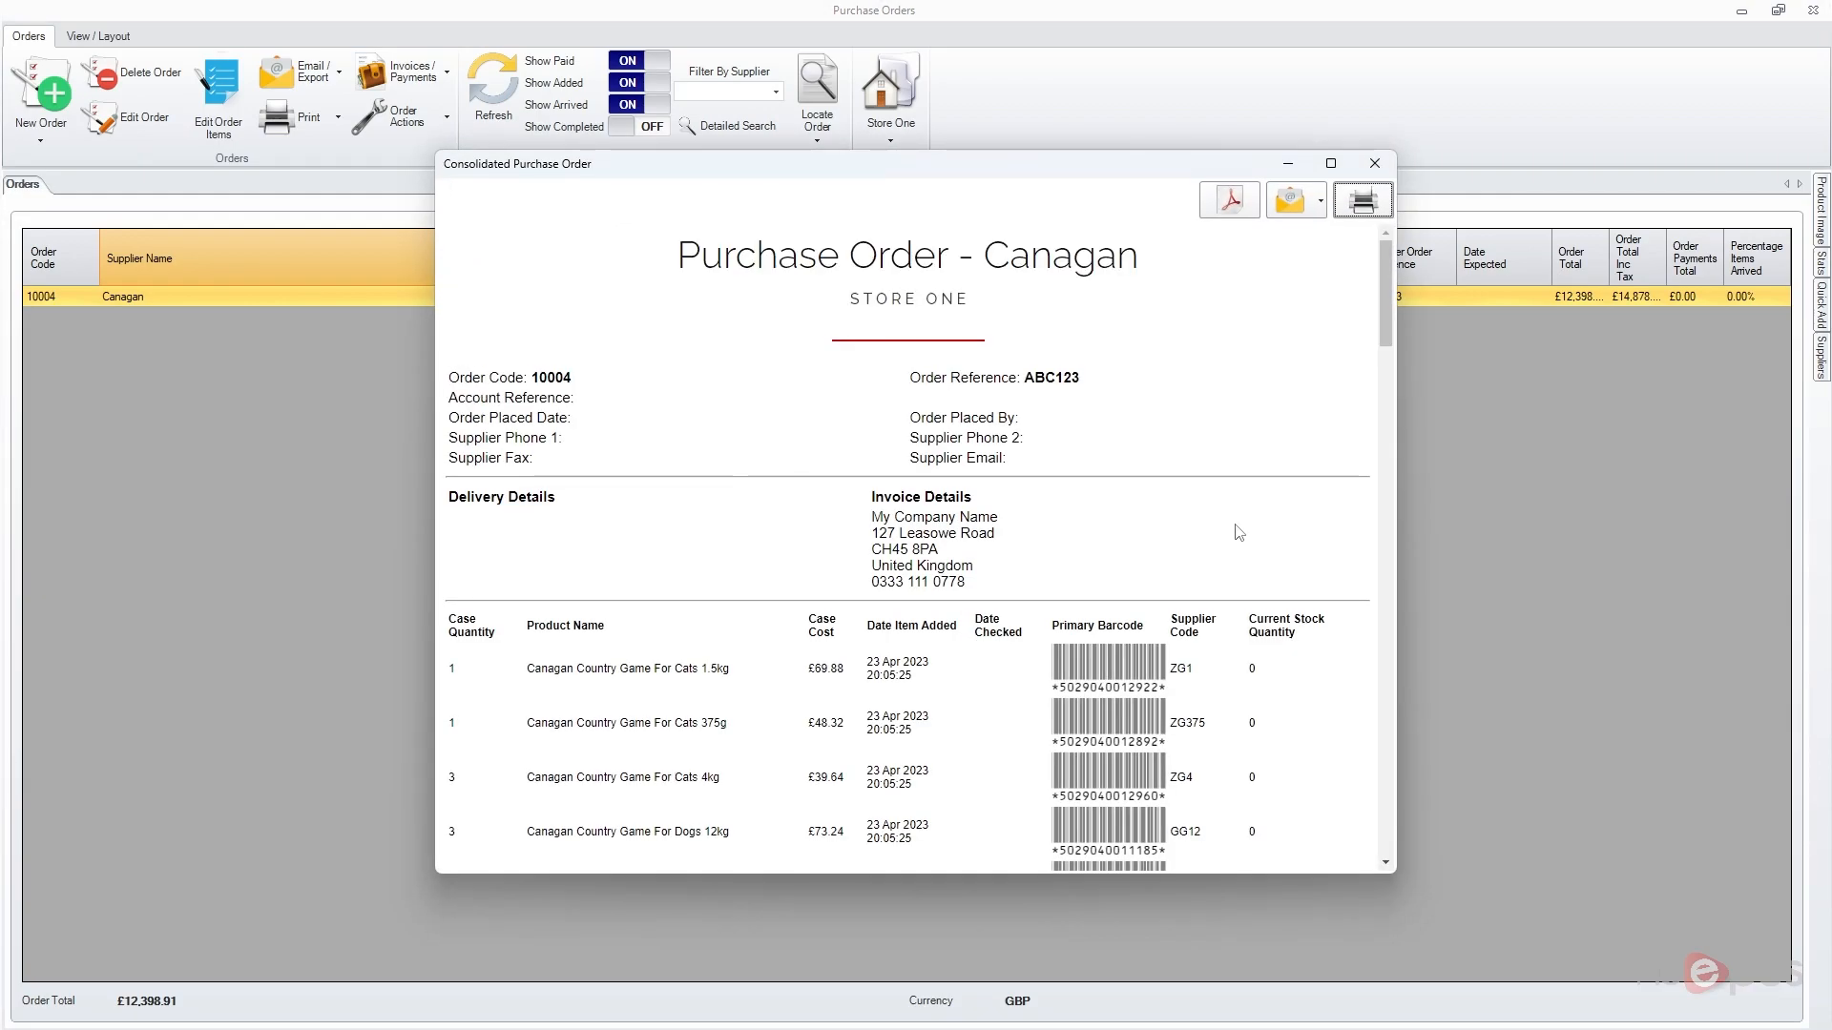
- Examine the combined case quantities in the consolidated purchase order, including Canagan Puppy 6kg, and close the preview
{"action": "left_click_drag", "start_coordinate": [1381, 345], "coordinate": [1325, 604]}
{"action": "scroll", "coordinate": [777, 611], "scroll_direction": "down", "scroll_amount": 5}
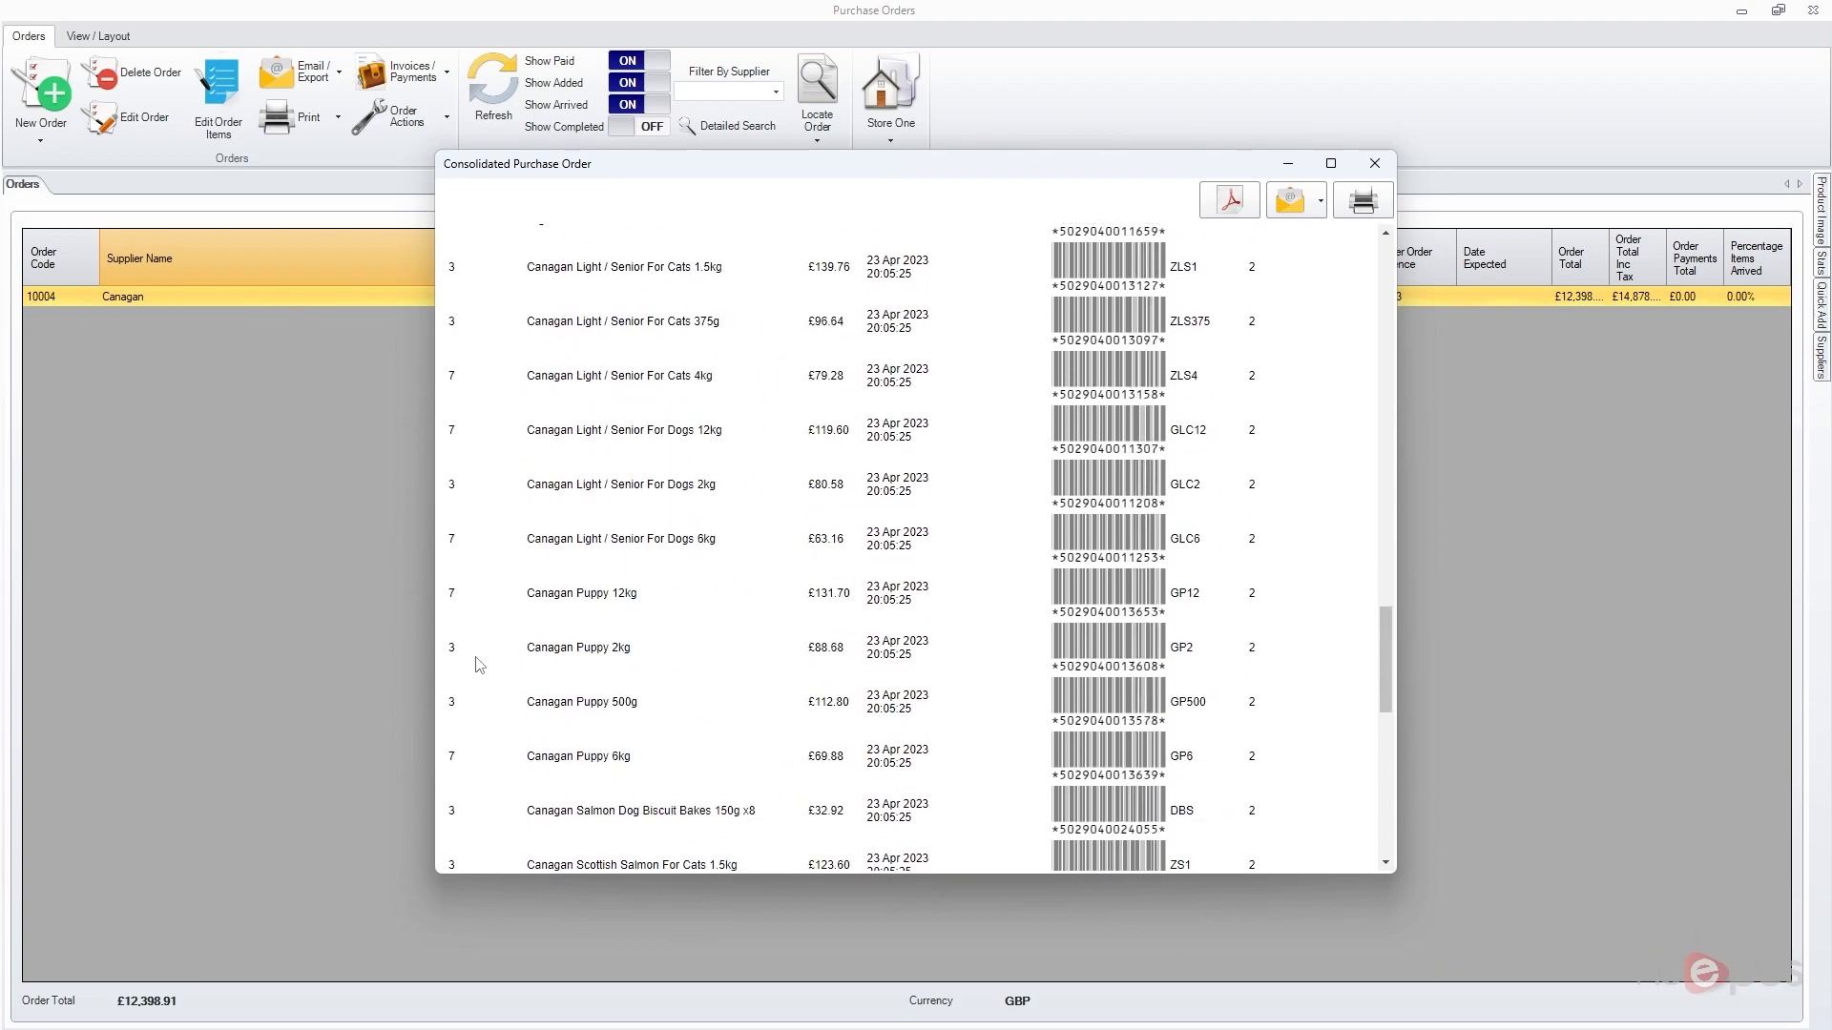
{"action": "left_click_drag", "start_coordinate": [448, 760], "coordinate": [771, 765]}
{"action": "left_click", "coordinate": [464, 755]}
{"action": "left_click_drag", "start_coordinate": [452, 755], "coordinate": [458, 777]}
{"action": "left_click", "coordinate": [495, 774]}
{"action": "left_click_drag", "start_coordinate": [1256, 755], "coordinate": [793, 761]}
{"action": "left_click", "coordinate": [840, 753]}
{"action": "scroll", "coordinate": [1023, 660], "scroll_direction": "up", "scroll_amount": 11}
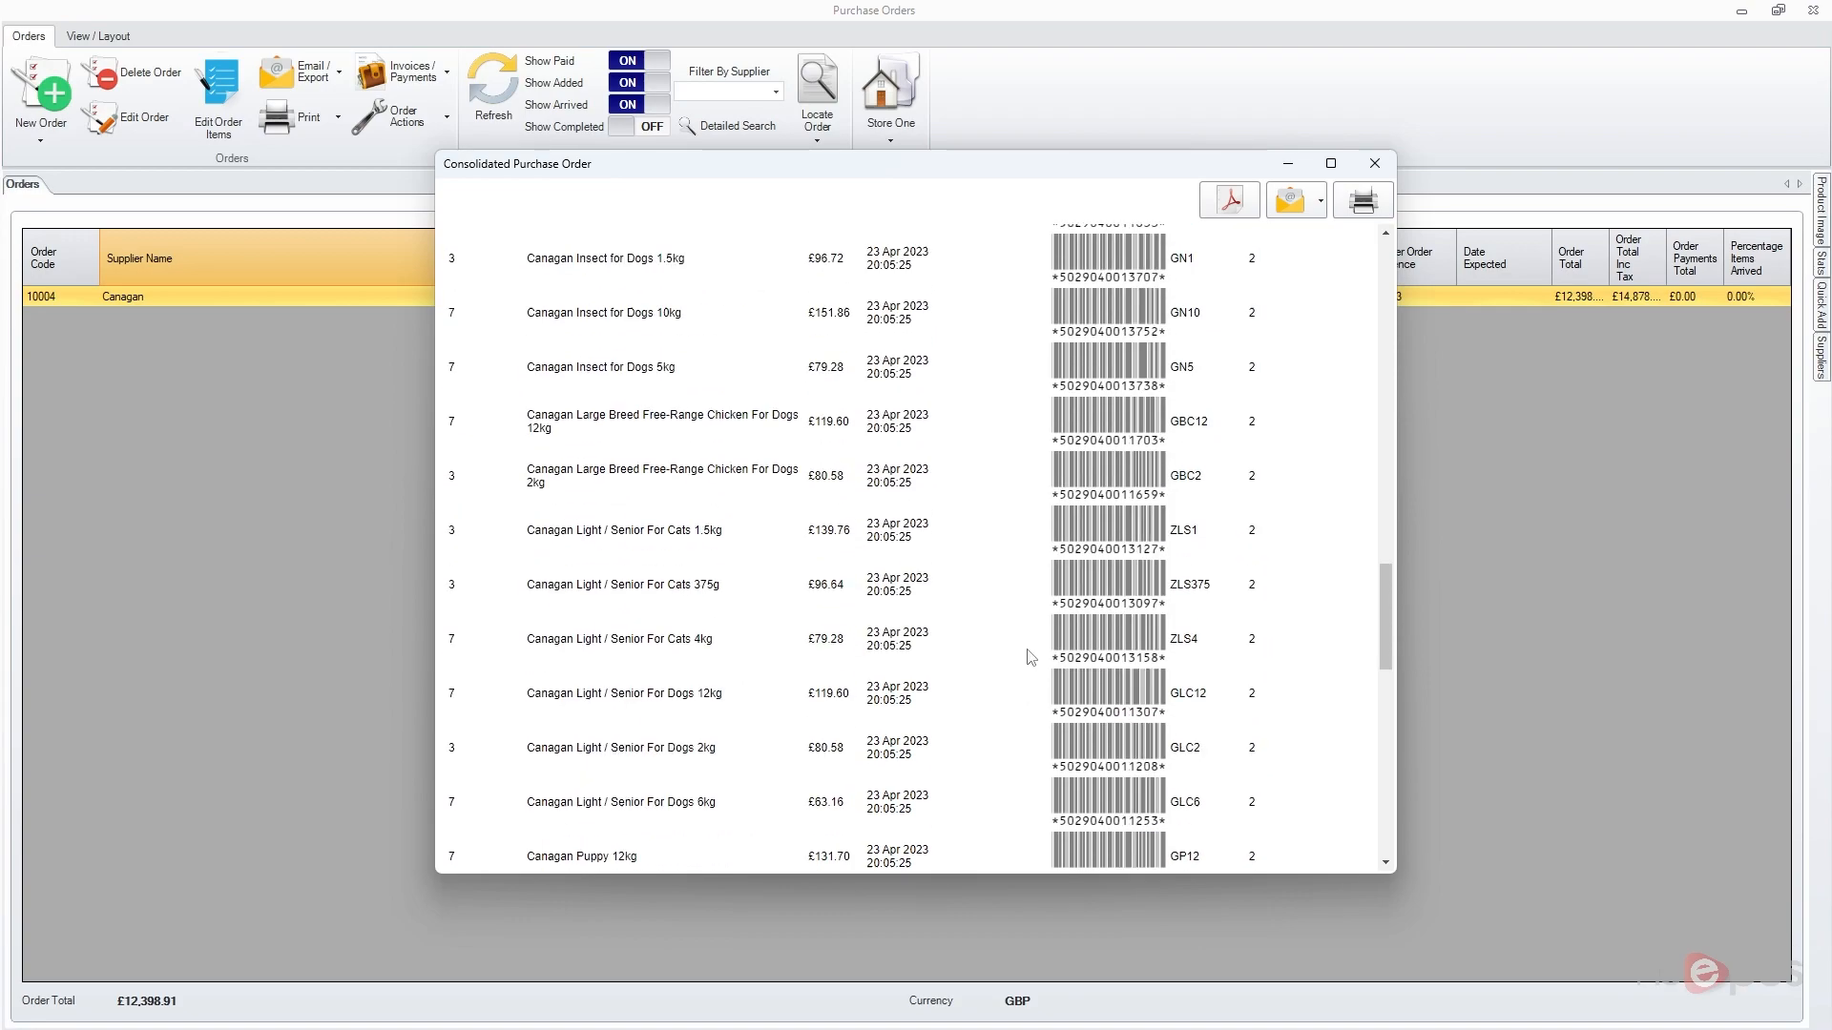
{"action": "left_click", "coordinate": [1371, 166]}
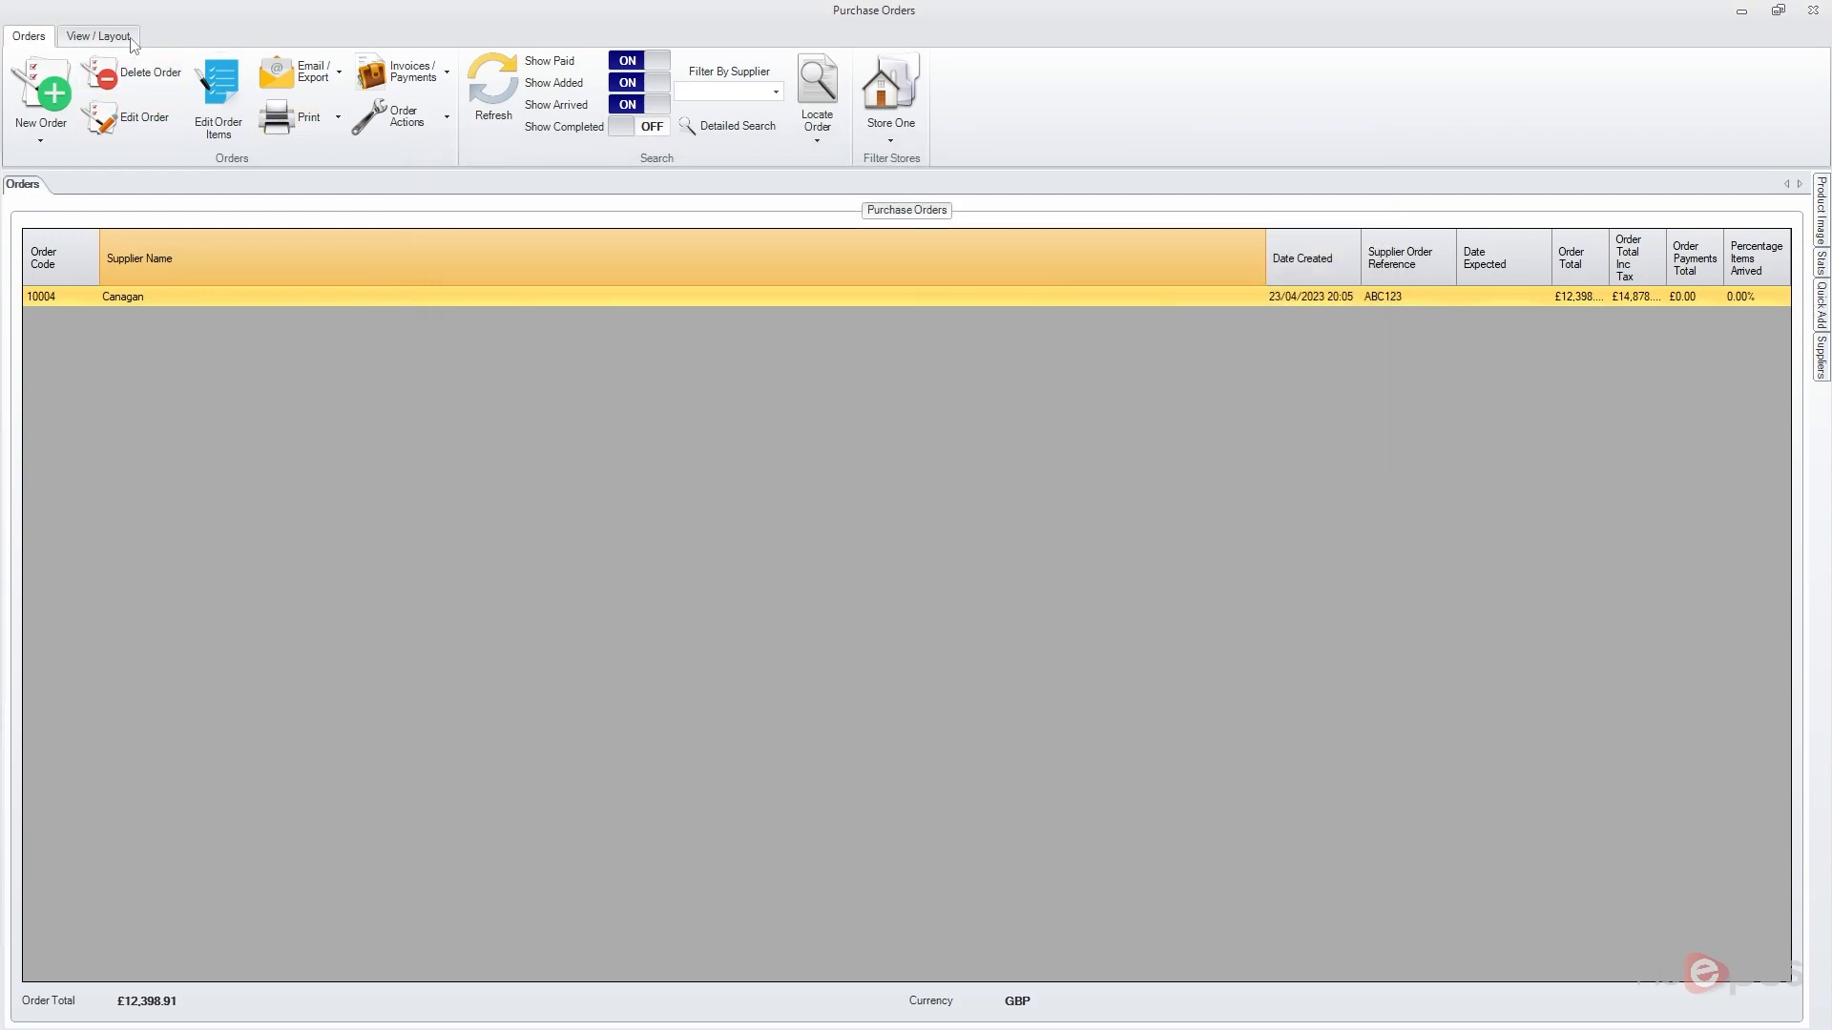
{"action": "left_click", "coordinate": [296, 116]}
{"action": "left_click", "coordinate": [296, 117]}
{"action": "left_click", "coordinate": [99, 35]}
{"action": "left_click", "coordinate": [98, 92]}
{"action": "left_click", "coordinate": [654, 369]}
{"action": "left_click", "coordinate": [652, 322]}
{"action": "left_click", "coordinate": [1272, 246]}
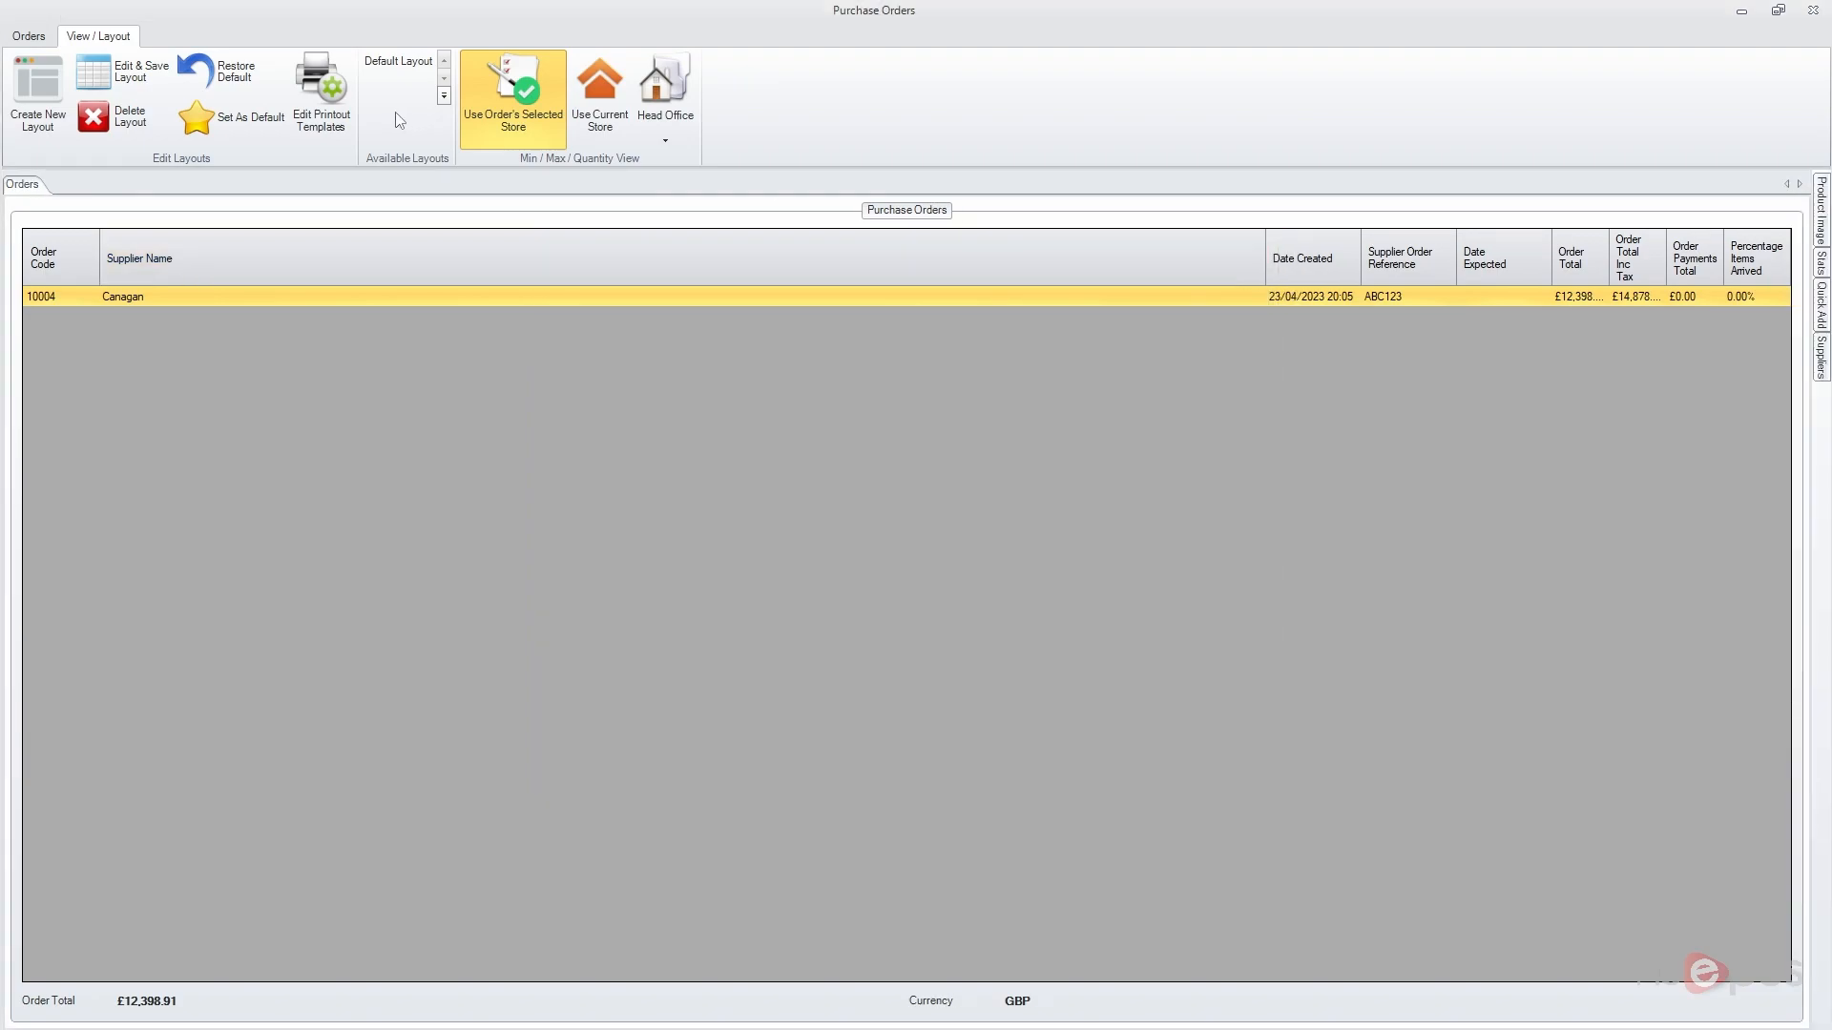
- Remove the Primary Barcode Pattern column from the Default Printout Items Layout and close the print layout editors
{"action": "left_click", "coordinate": [317, 95]}
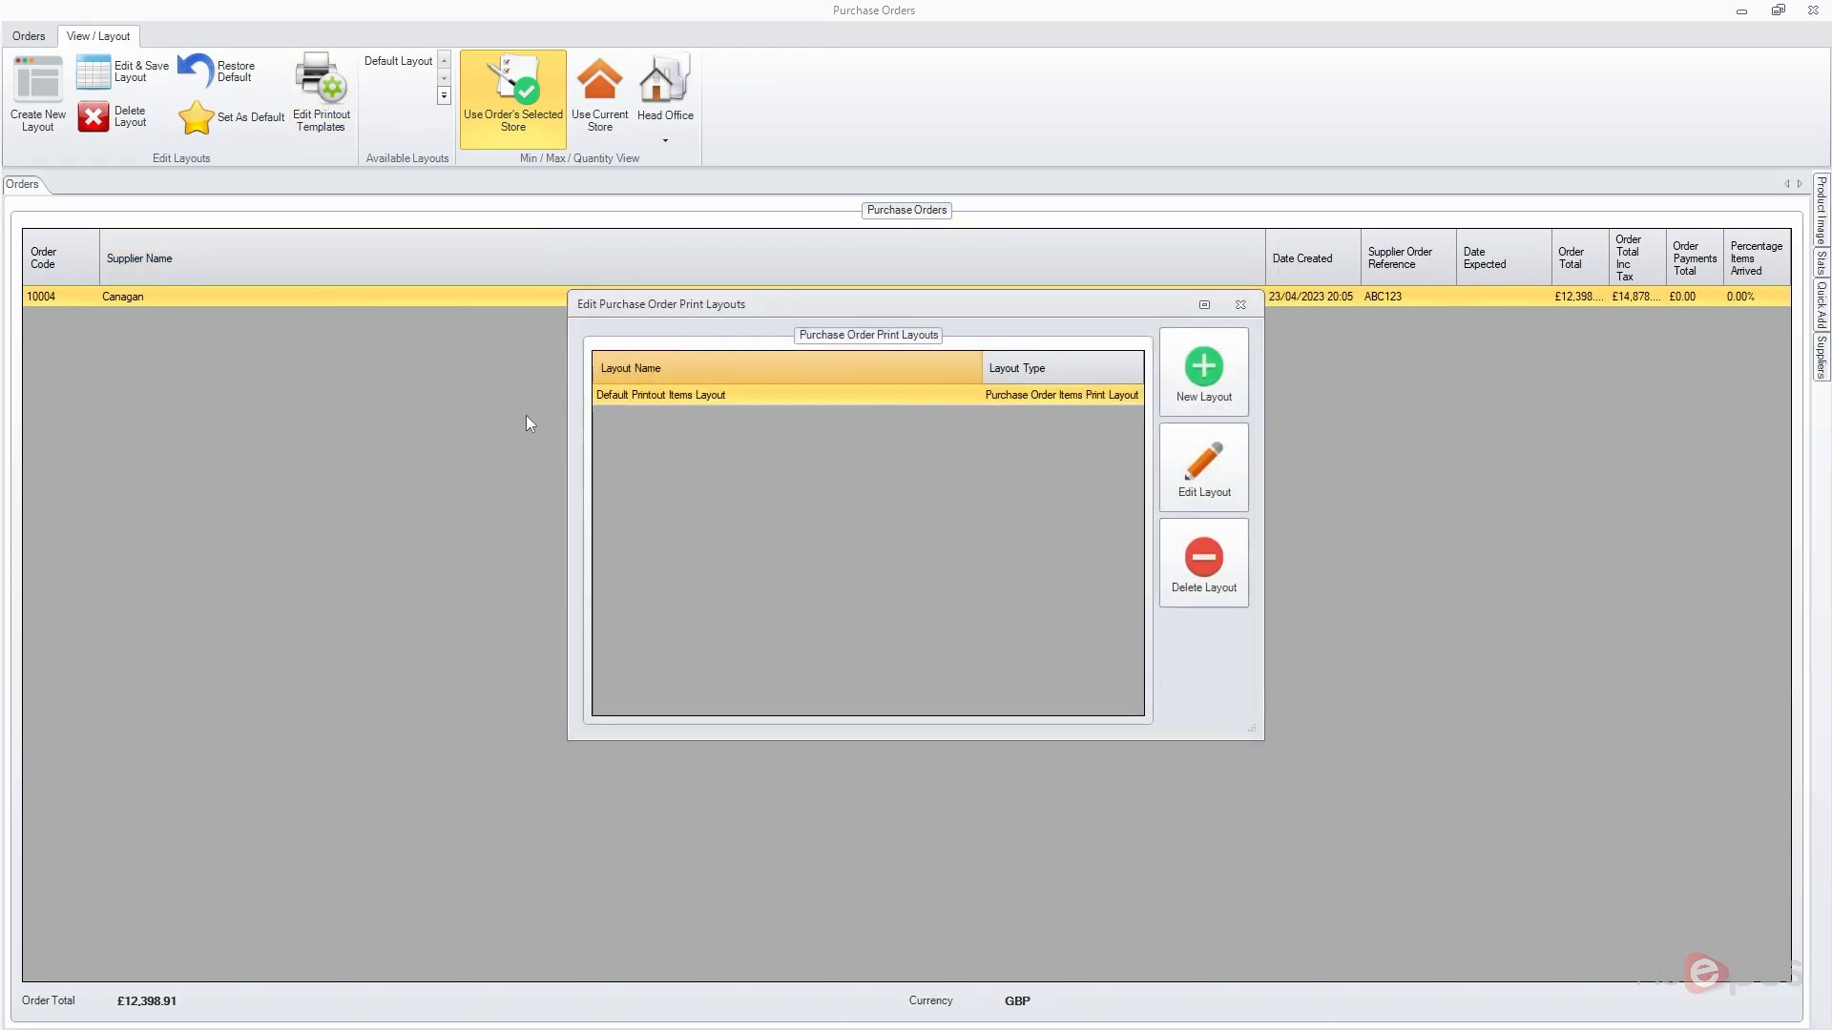
{"action": "left_click", "coordinate": [1204, 467]}
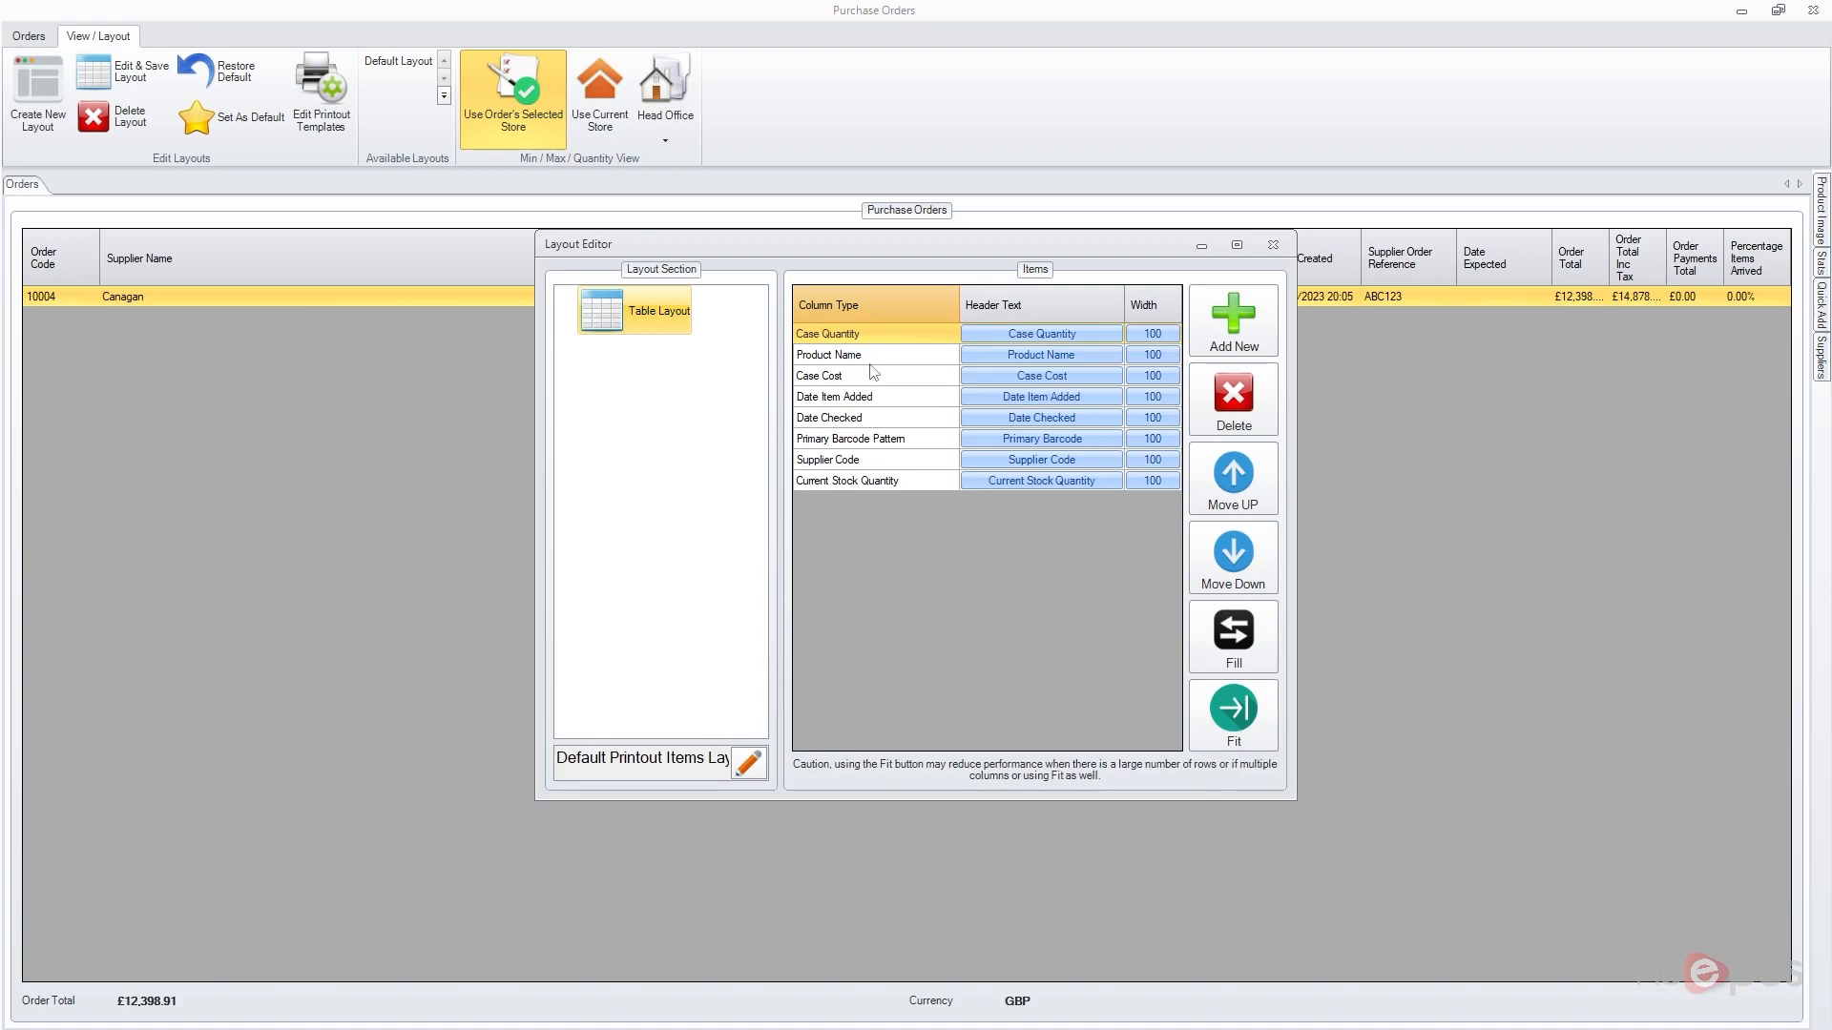
{"action": "left_click", "coordinate": [878, 441]}
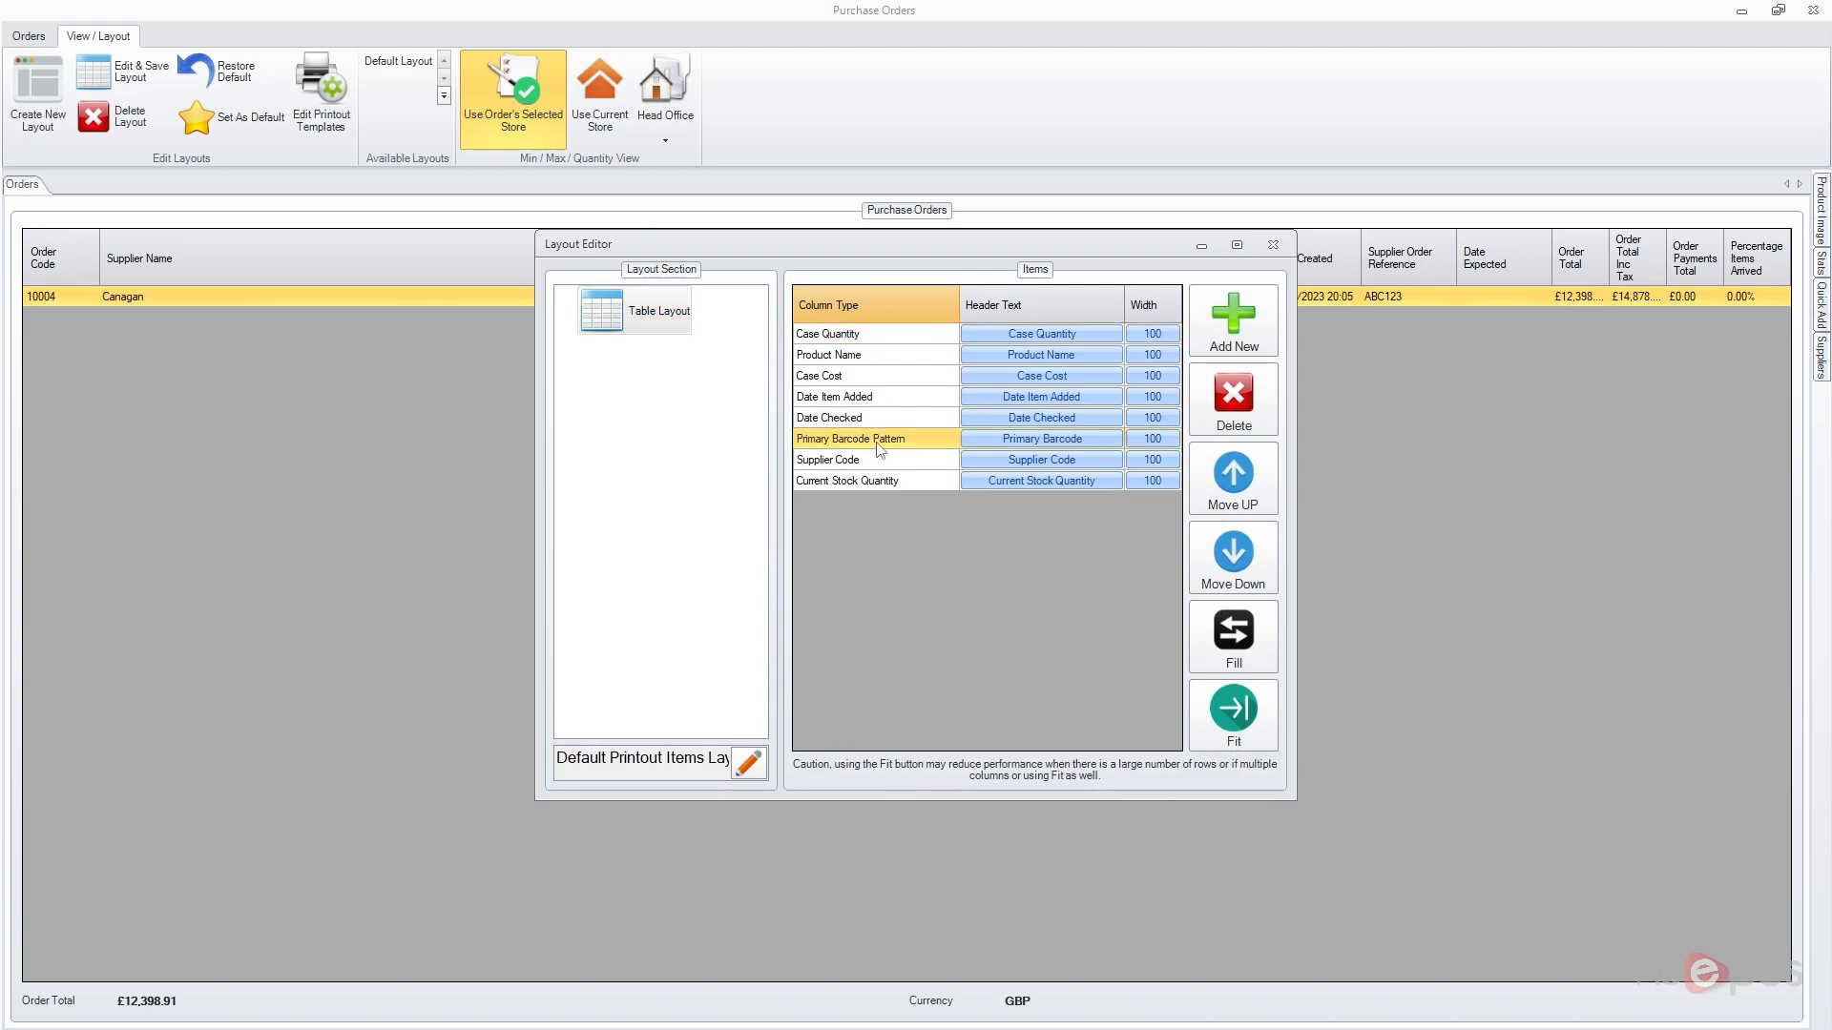
{"action": "left_click", "coordinate": [1233, 399]}
{"action": "left_click", "coordinate": [1271, 247]}
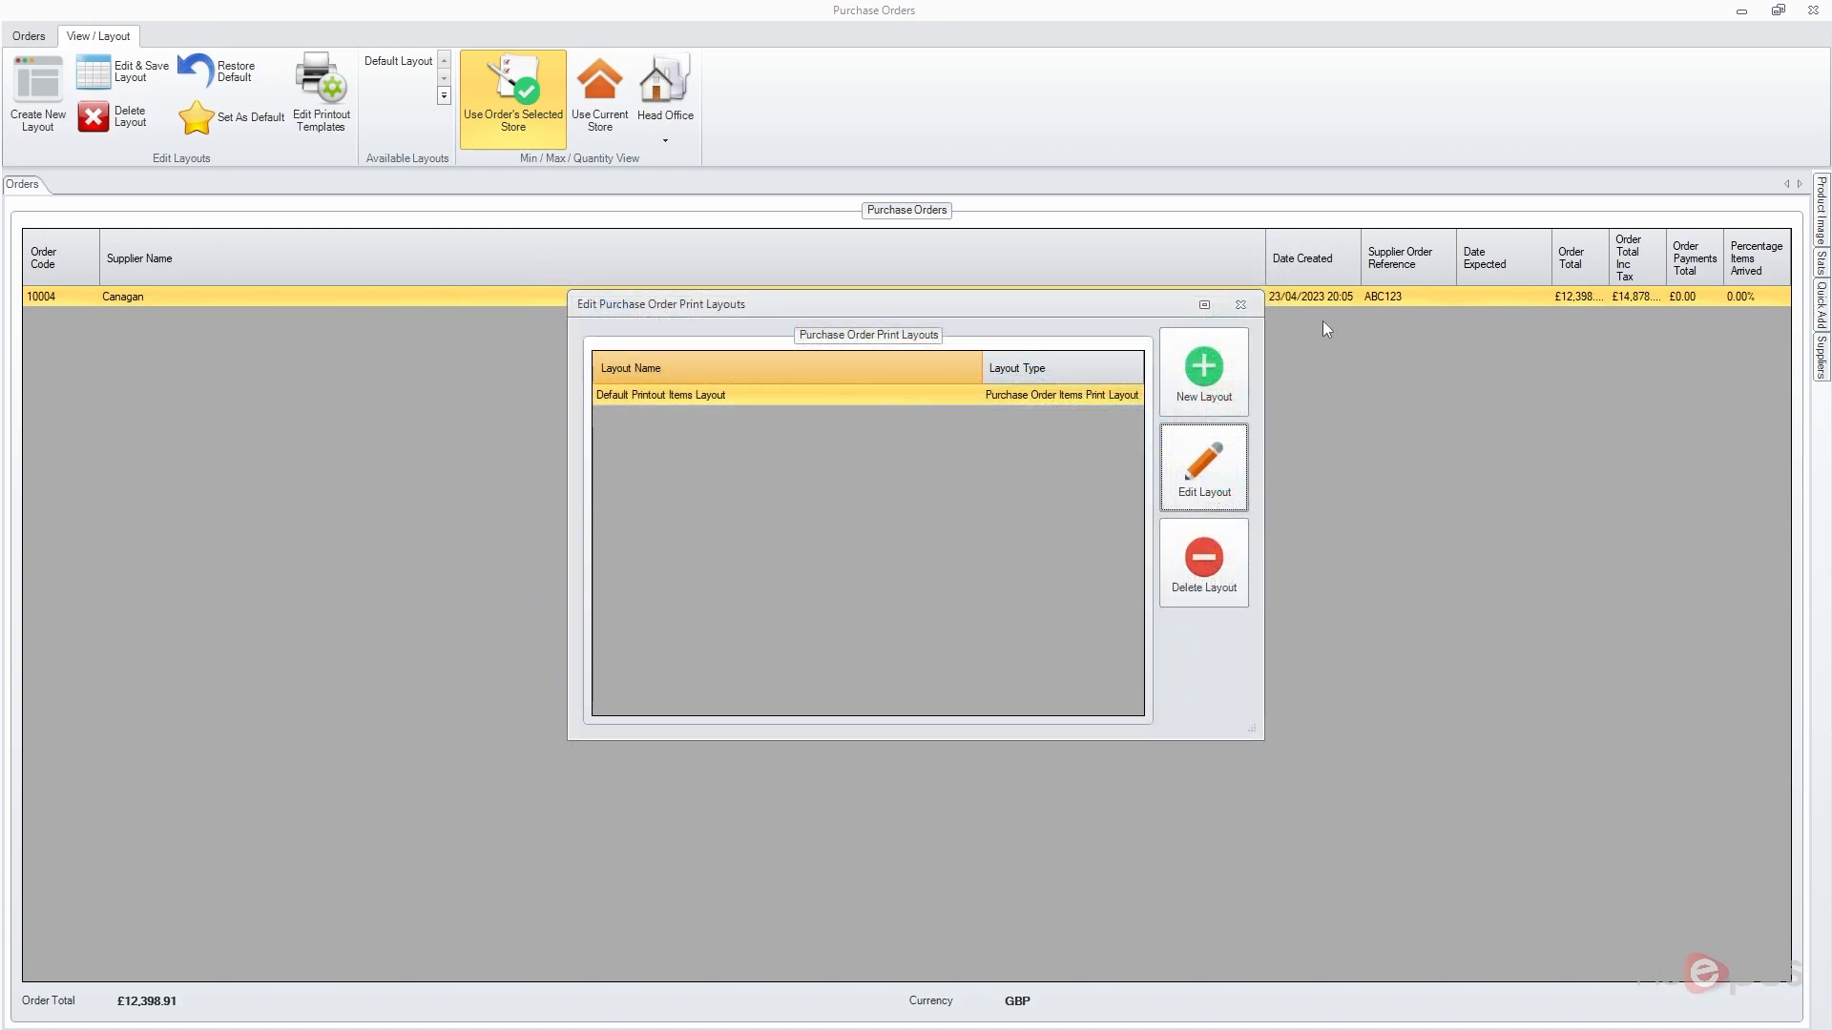
{"action": "left_click", "coordinate": [1221, 303]}
- Generate the Canagan order's consolidated items printout again, examine its columns and totals, and close the preview
{"action": "left_click", "coordinate": [35, 30]}
{"action": "left_click", "coordinate": [307, 116]}
{"action": "left_click", "coordinate": [348, 177]}
{"action": "left_click", "coordinate": [1172, 694]}
{"action": "scroll", "coordinate": [670, 592], "scroll_direction": "down", "scroll_amount": 15}
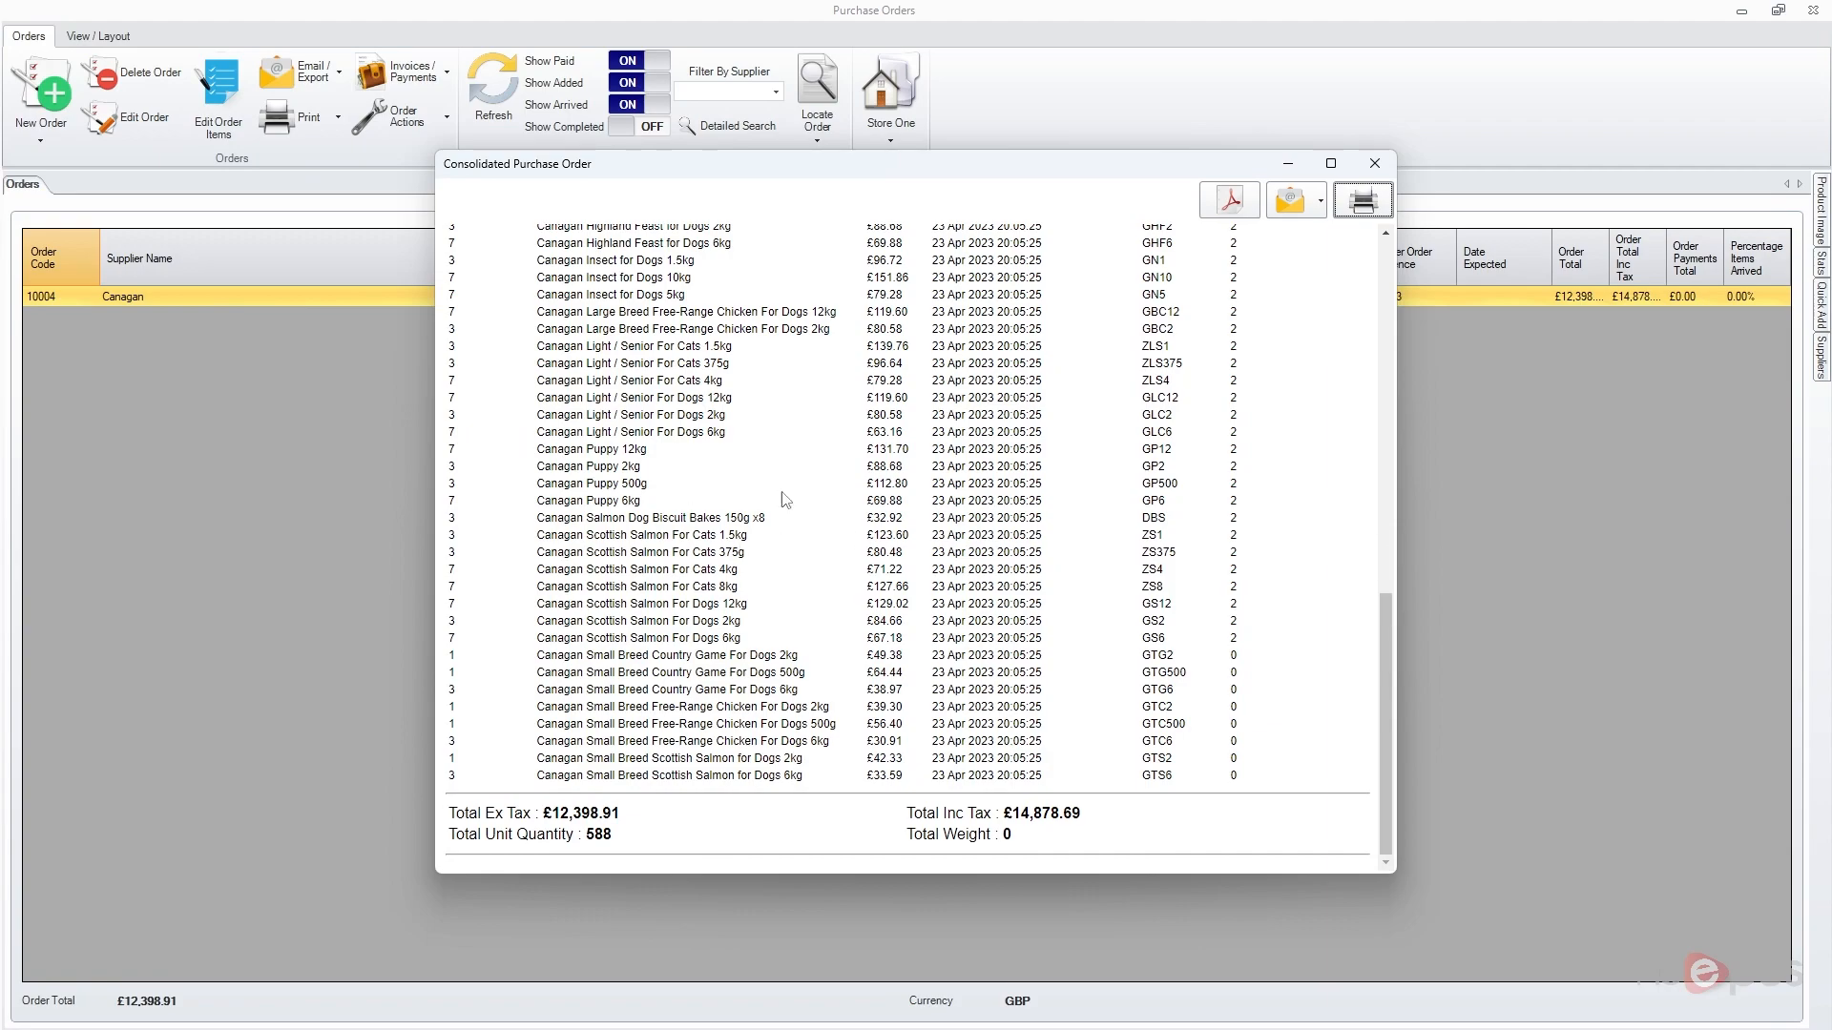
{"action": "scroll", "coordinate": [1001, 515], "scroll_direction": "up", "scroll_amount": 10}
{"action": "scroll", "coordinate": [1275, 363], "scroll_direction": "up", "scroll_amount": 3}
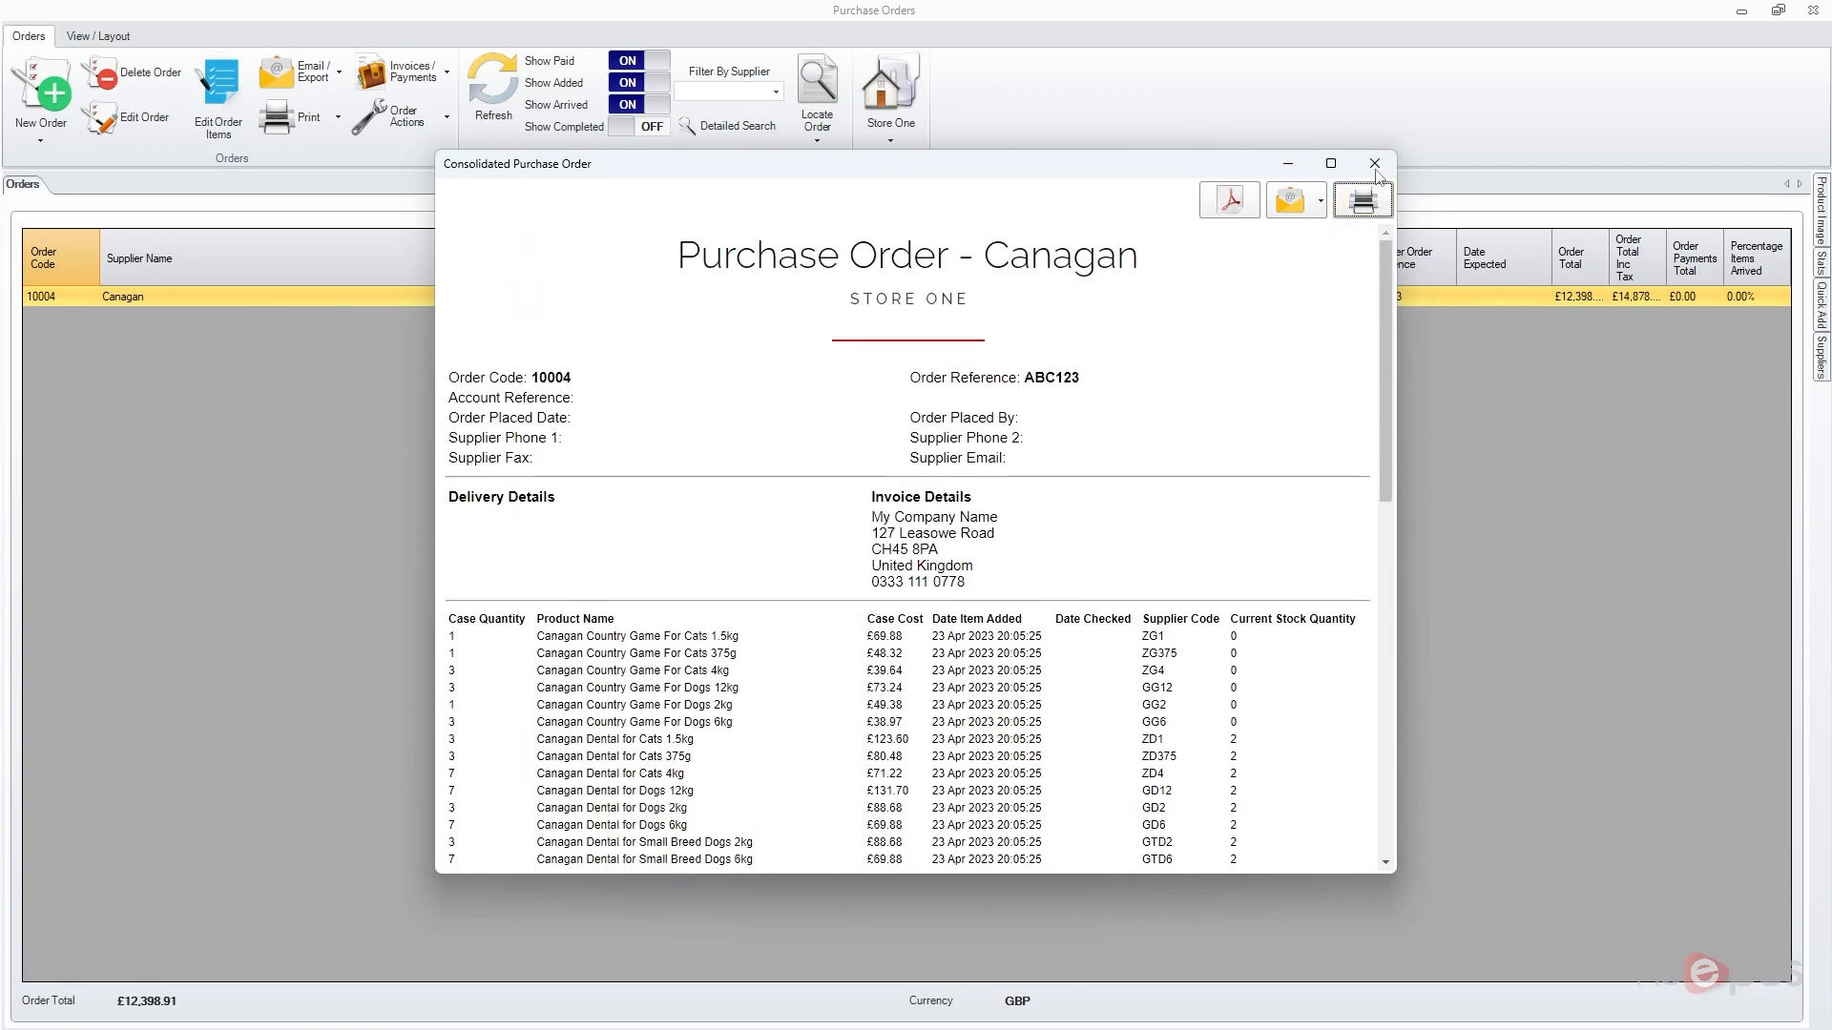
{"action": "left_click", "coordinate": [1374, 163]}
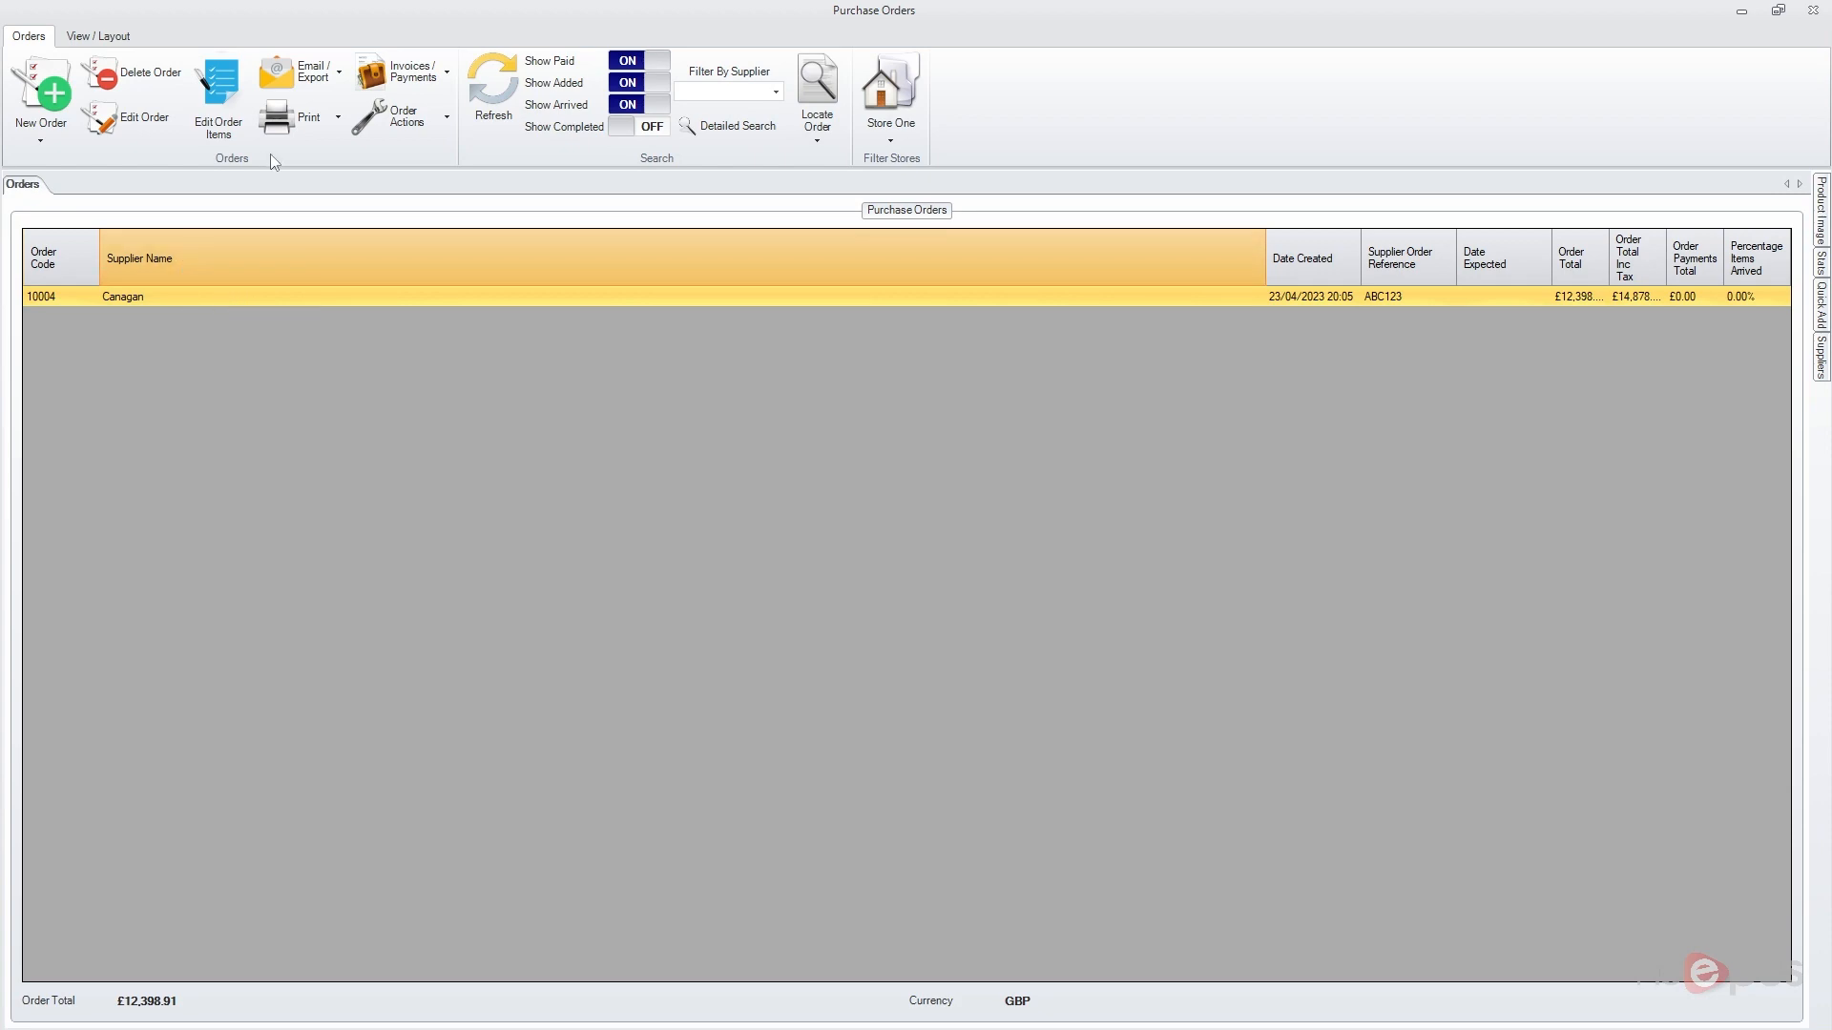
- Open the Canagan order's items, examine which lines target Store One and which target Store Two, and close the order
{"action": "left_click", "coordinate": [1331, 299]}
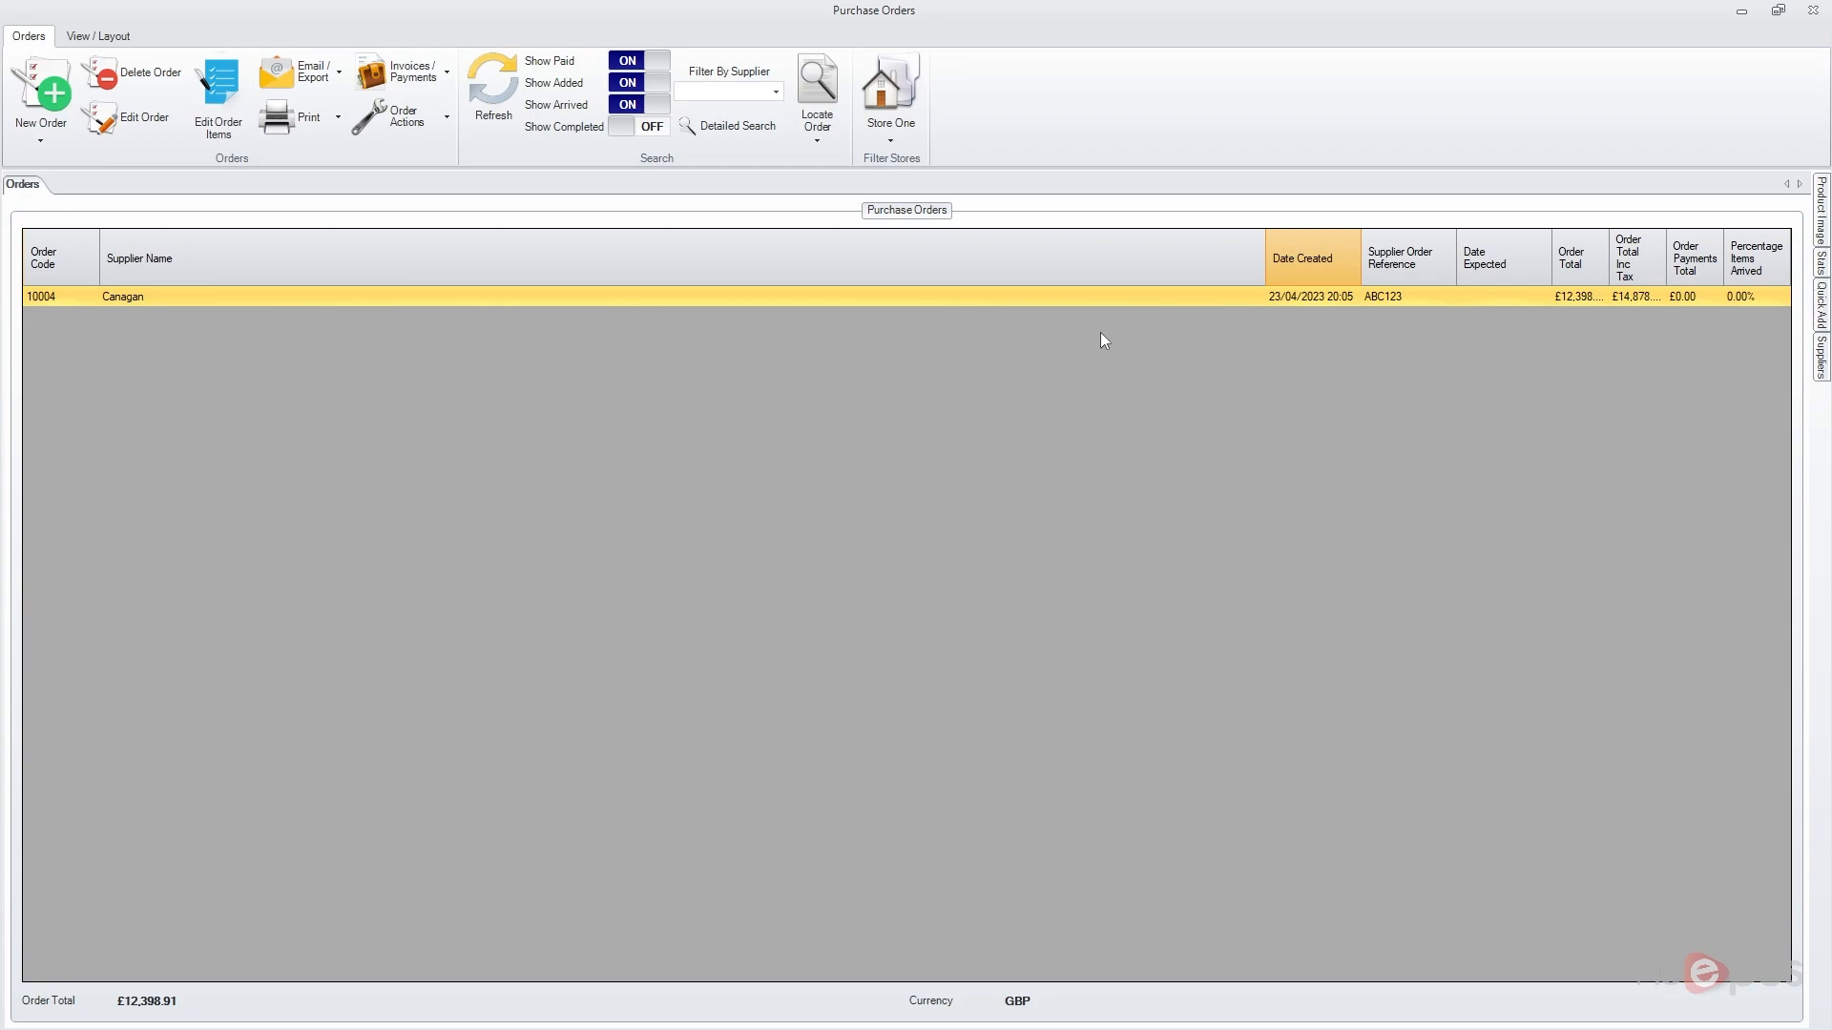
{"action": "left_click", "coordinate": [231, 101]}
{"action": "scroll", "coordinate": [1710, 712], "scroll_direction": "down", "scroll_amount": 3}
{"action": "scroll", "coordinate": [1688, 572], "scroll_direction": "up", "scroll_amount": 7}
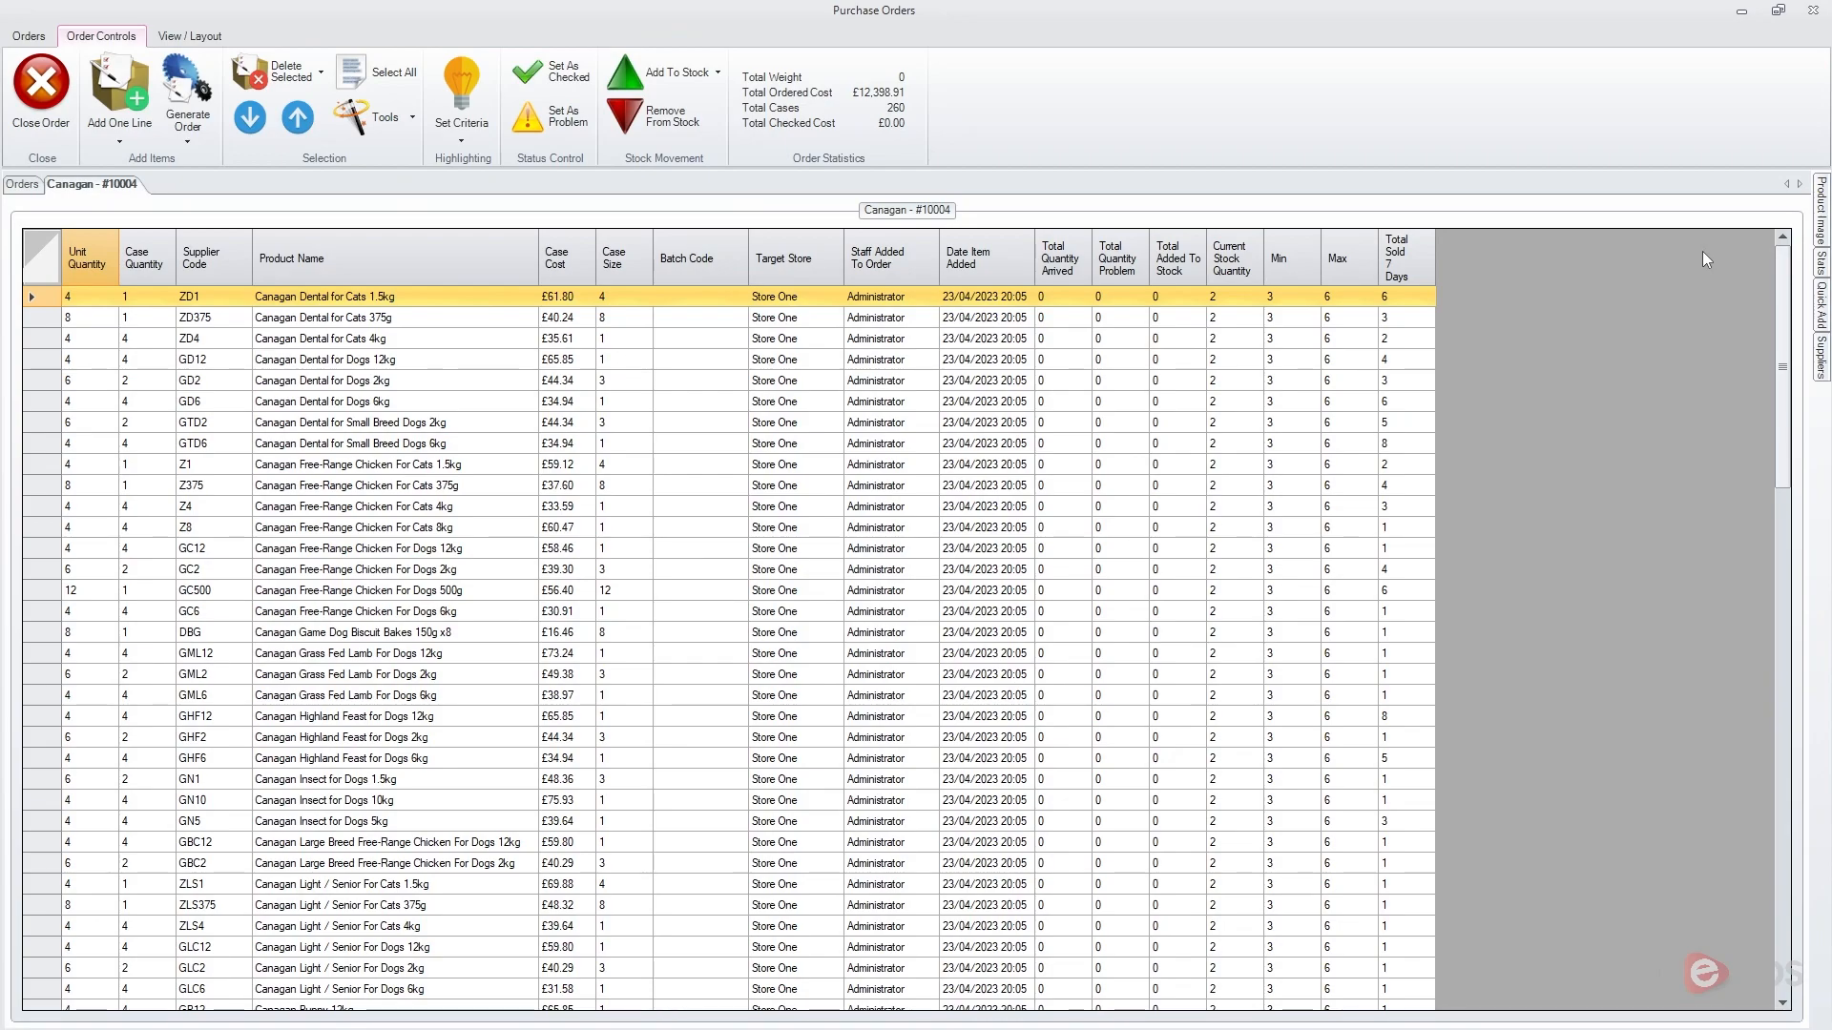
{"action": "scroll", "coordinate": [1702, 250], "scroll_direction": "down", "scroll_amount": 14}
{"action": "scroll", "coordinate": [749, 458], "scroll_direction": "up", "scroll_amount": 2}
{"action": "left_click_drag", "start_coordinate": [814, 512], "coordinate": [813, 1024]}
{"action": "scroll", "coordinate": [816, 550], "scroll_direction": "up", "scroll_amount": 13}
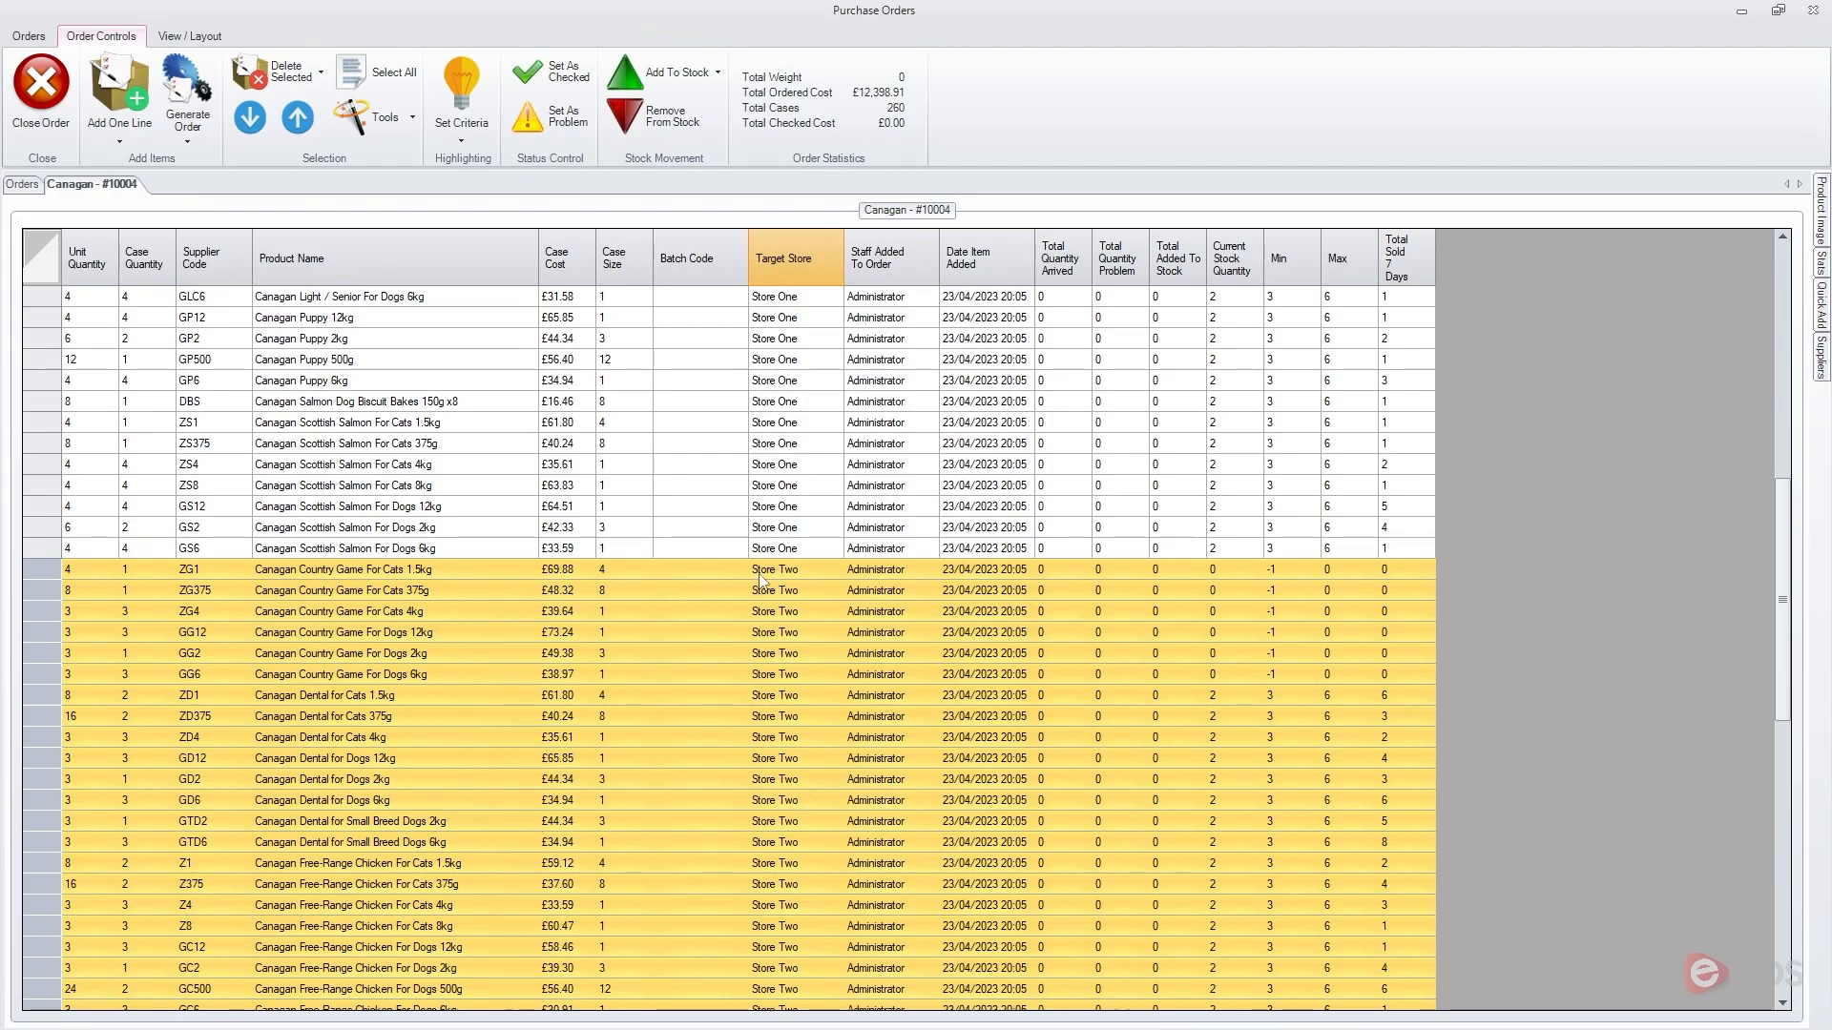
{"action": "scroll", "coordinate": [811, 427], "scroll_direction": "up", "scroll_amount": 11}
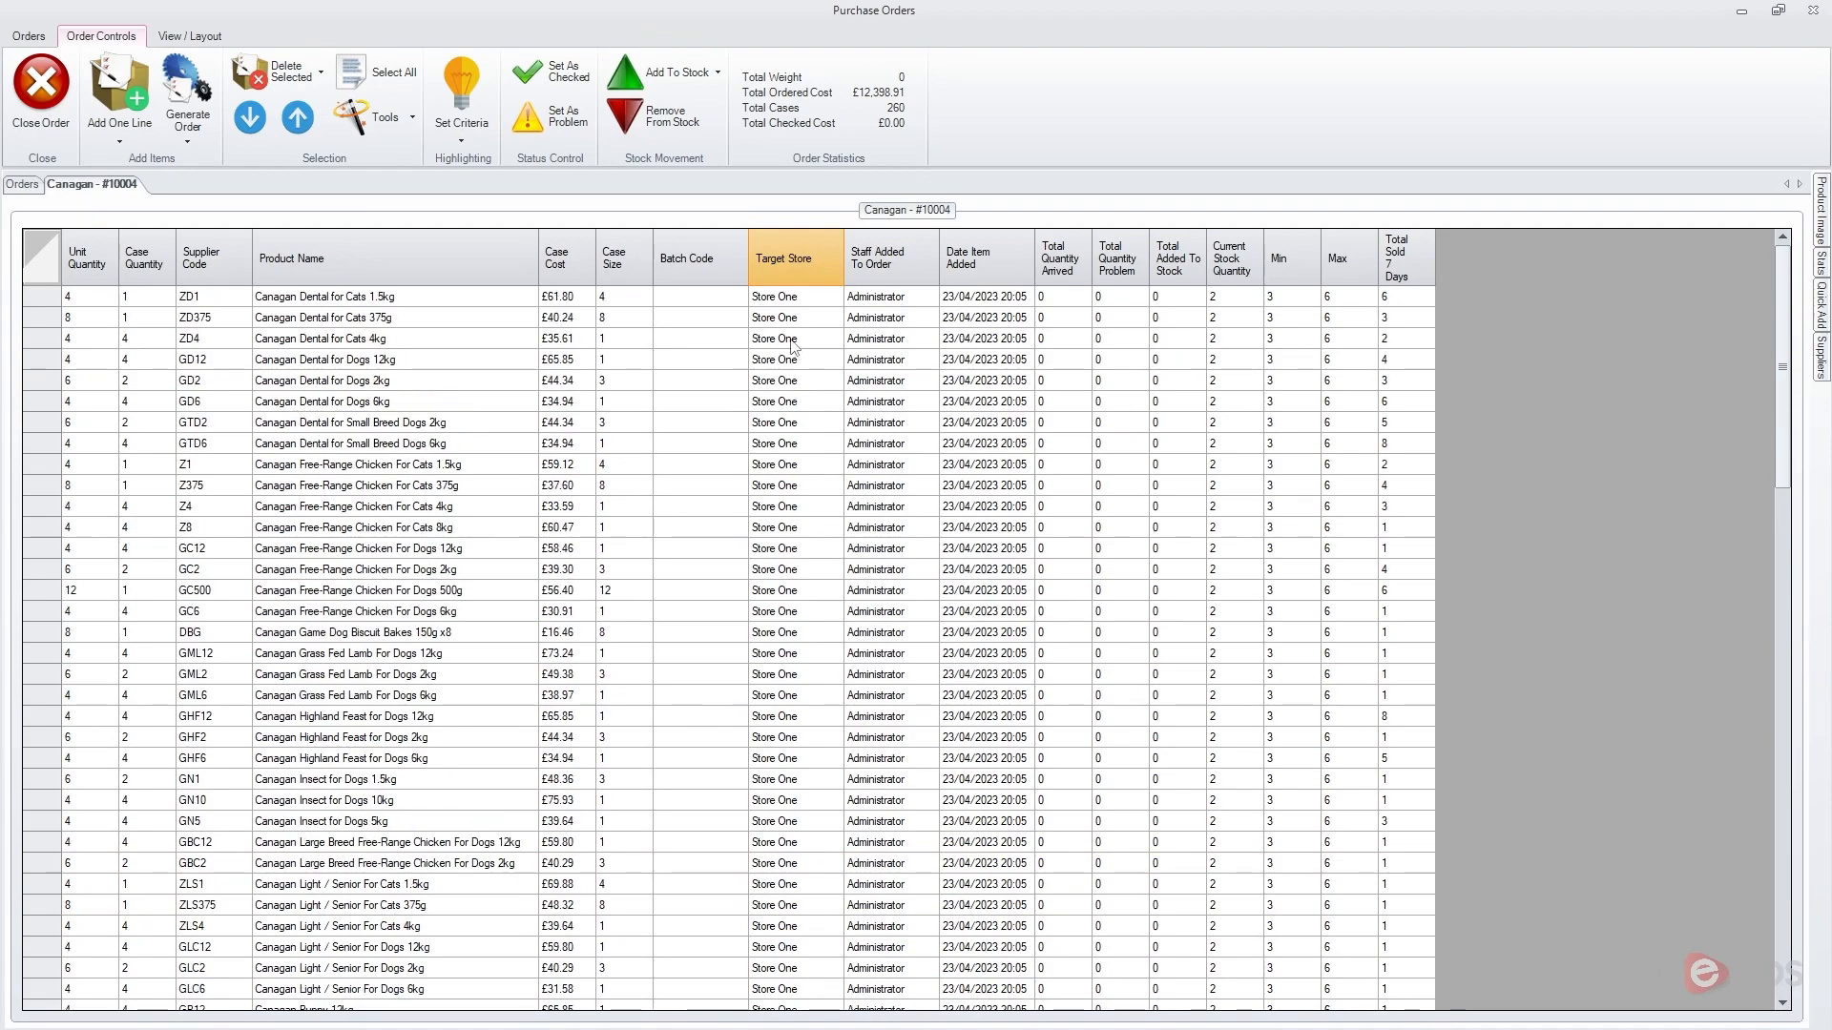
{"action": "left_click", "coordinate": [41, 88]}
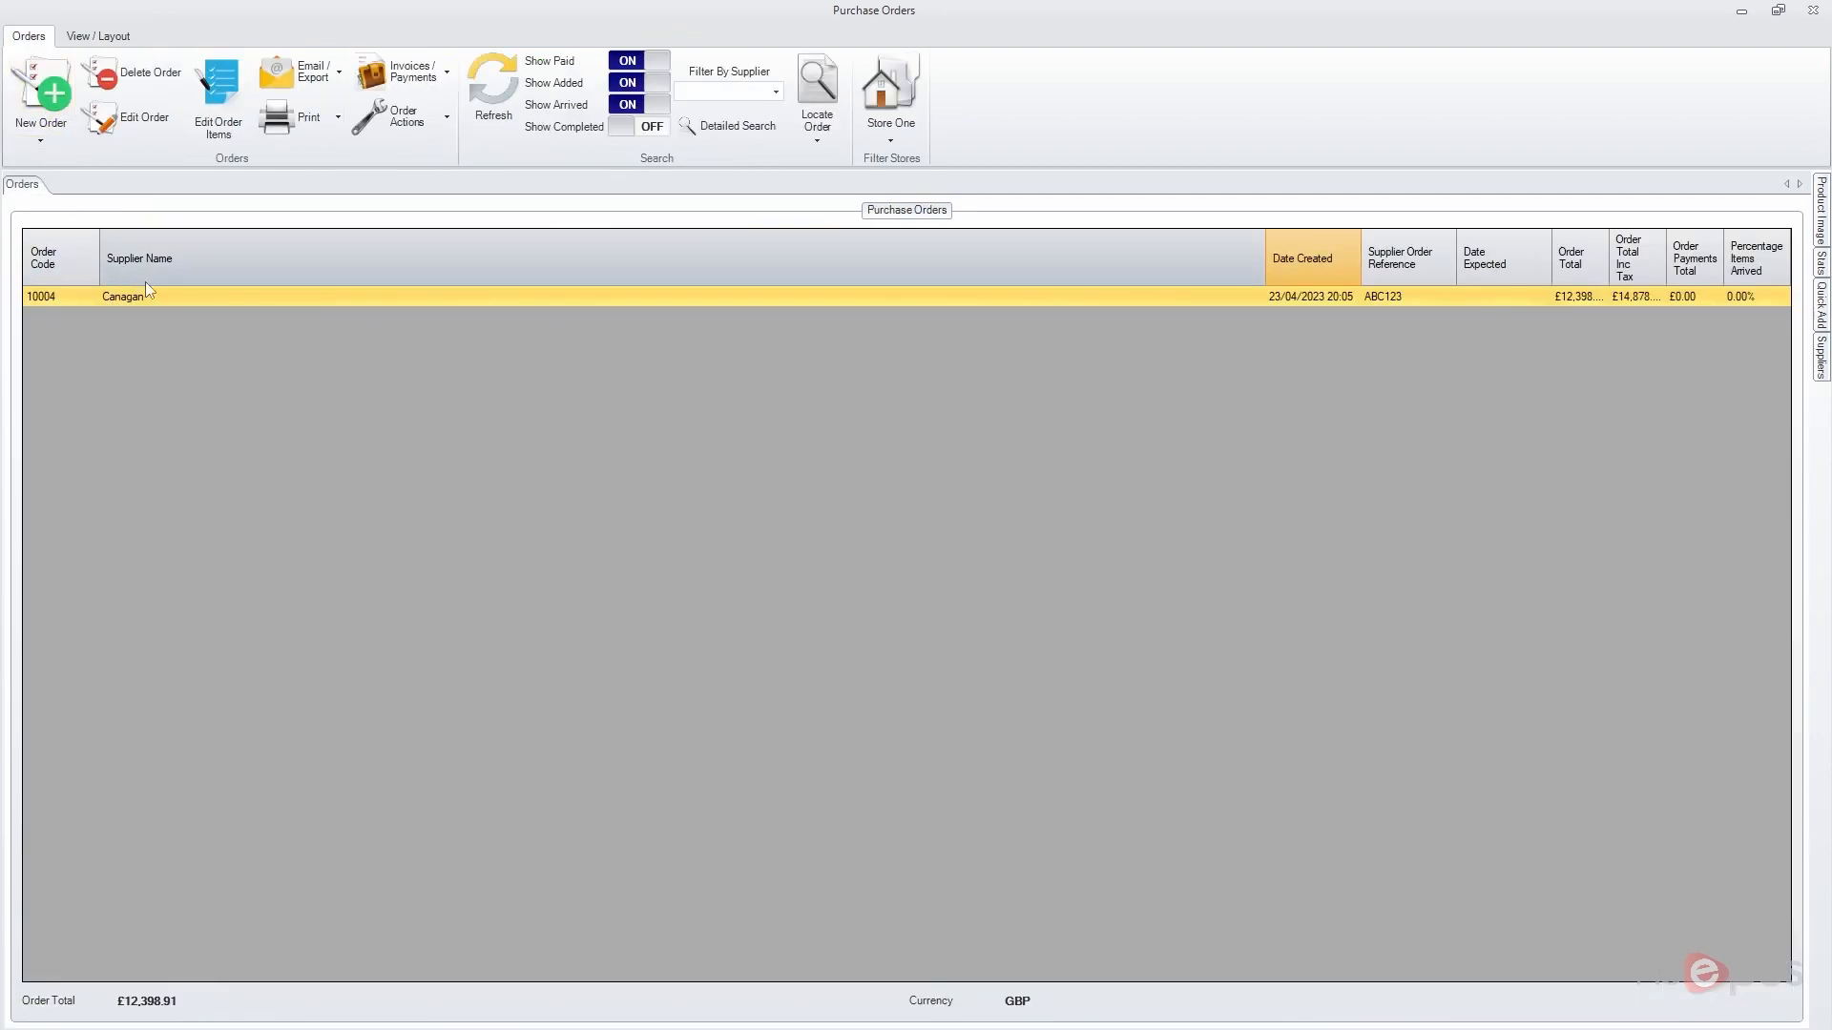
- Calculate potential orders with Suggest And Bulk Generate Orders and examine each supplier's total items and cost
{"action": "left_click", "coordinate": [40, 145]}
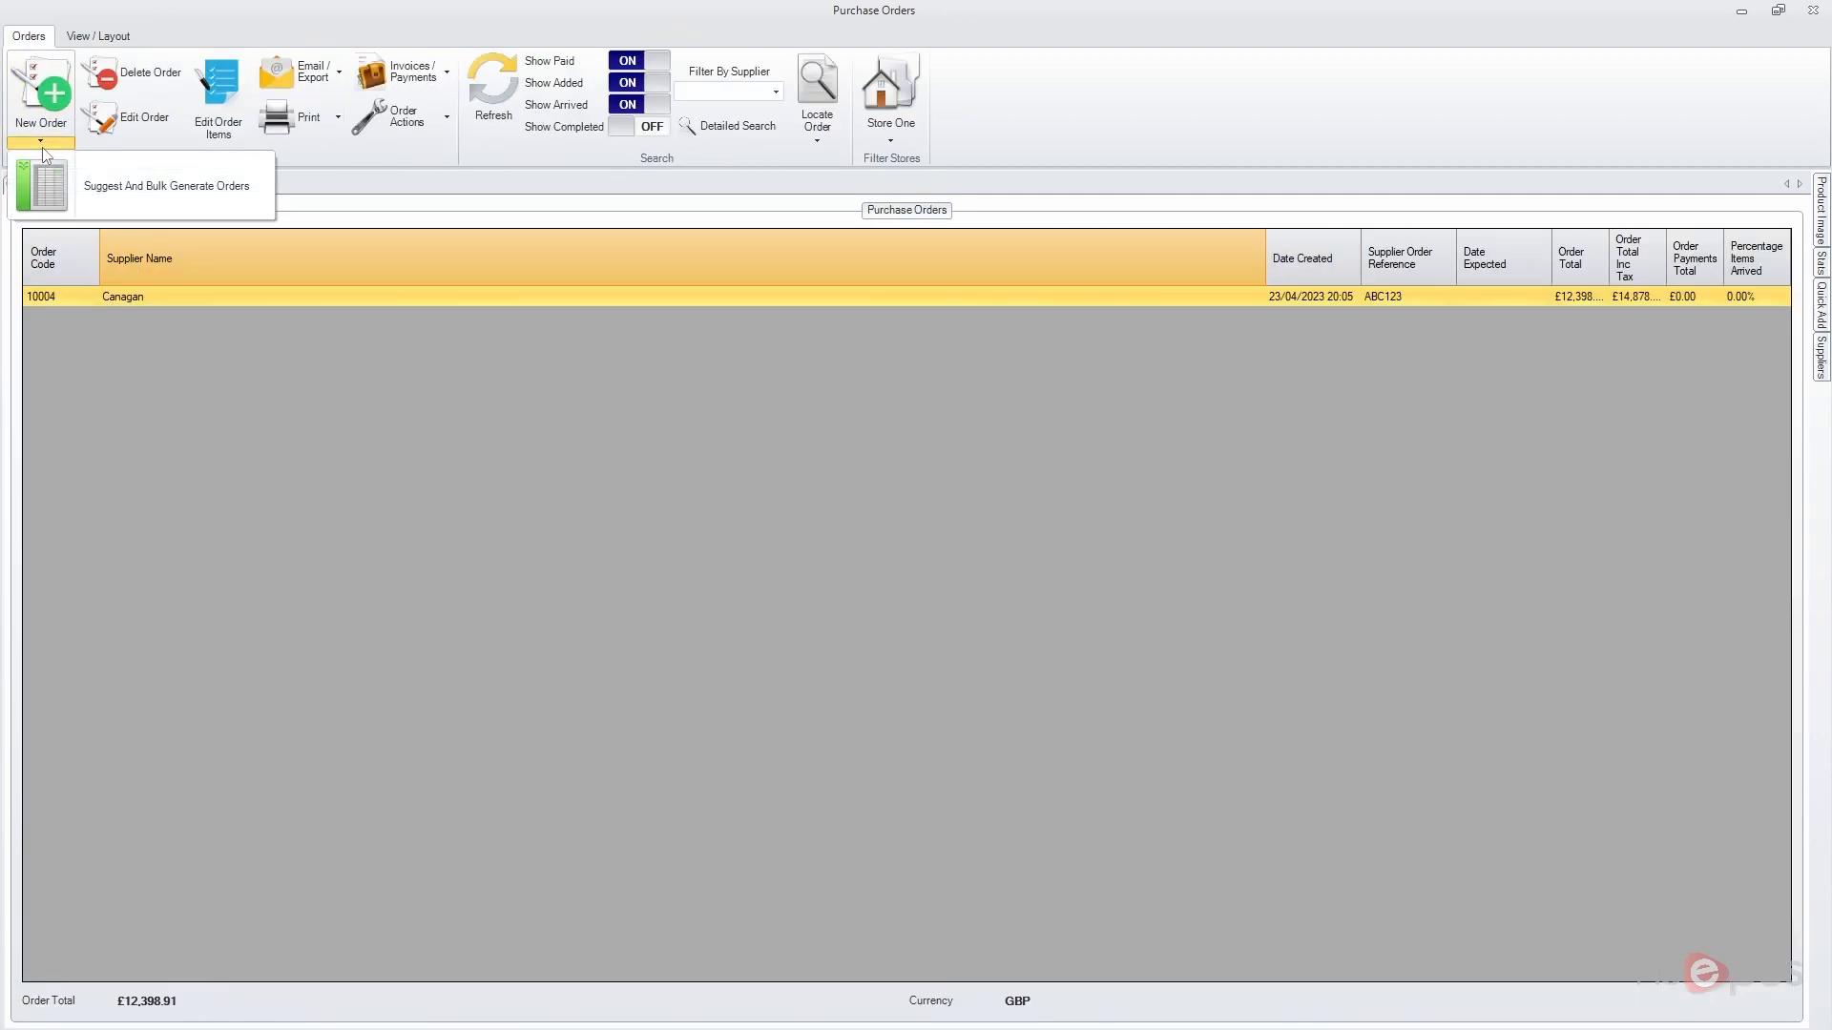
{"action": "left_click", "coordinate": [108, 198]}
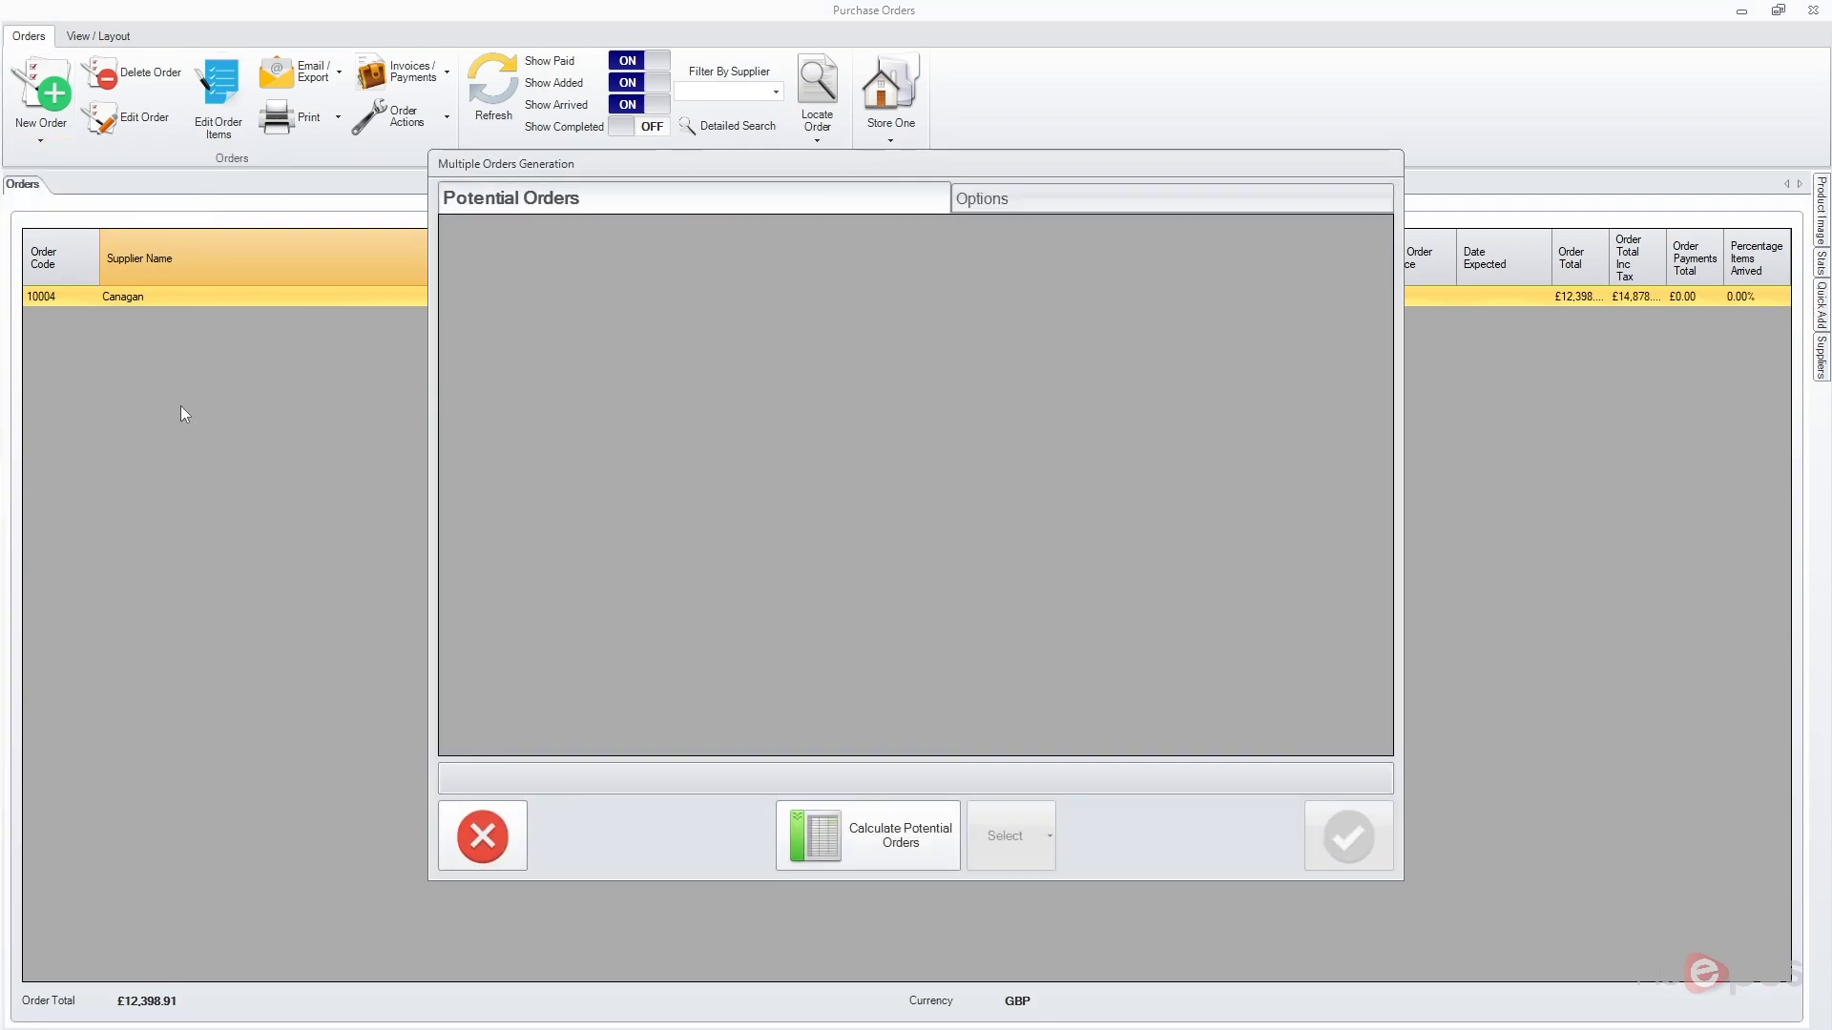
{"action": "left_click", "coordinate": [828, 840]}
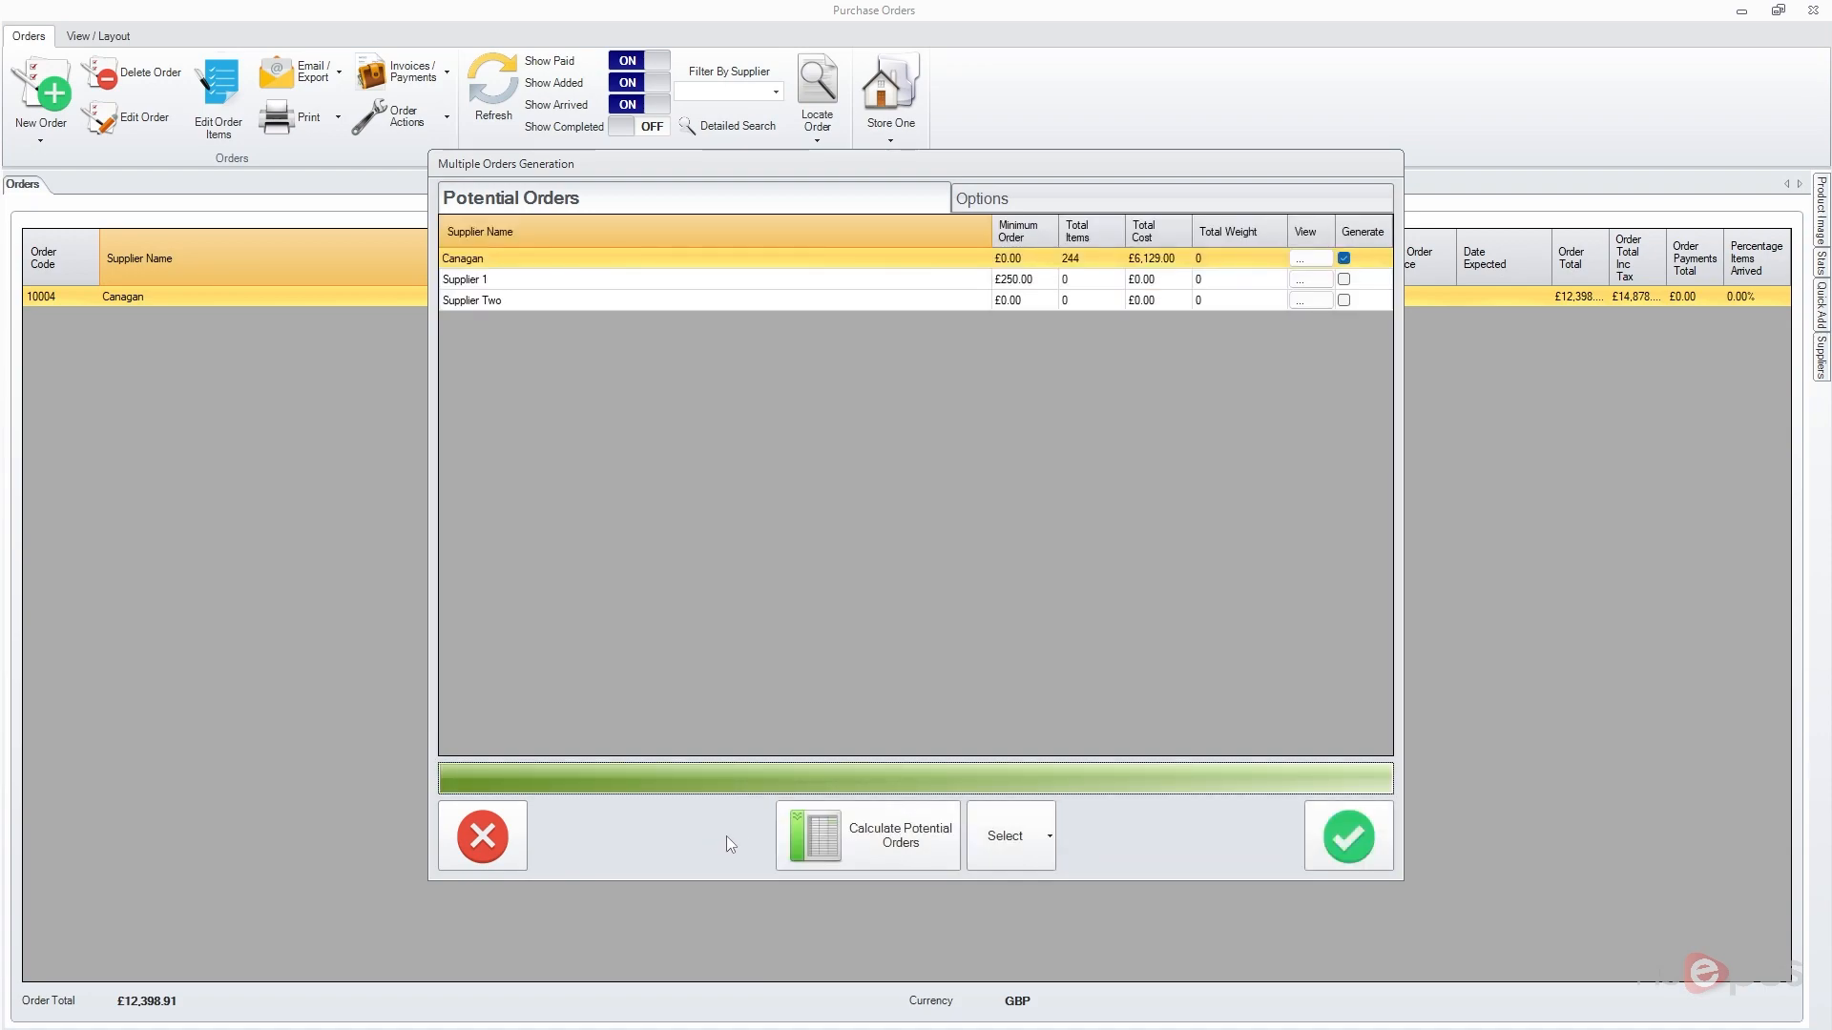
{"action": "left_click", "coordinate": [1092, 267]}
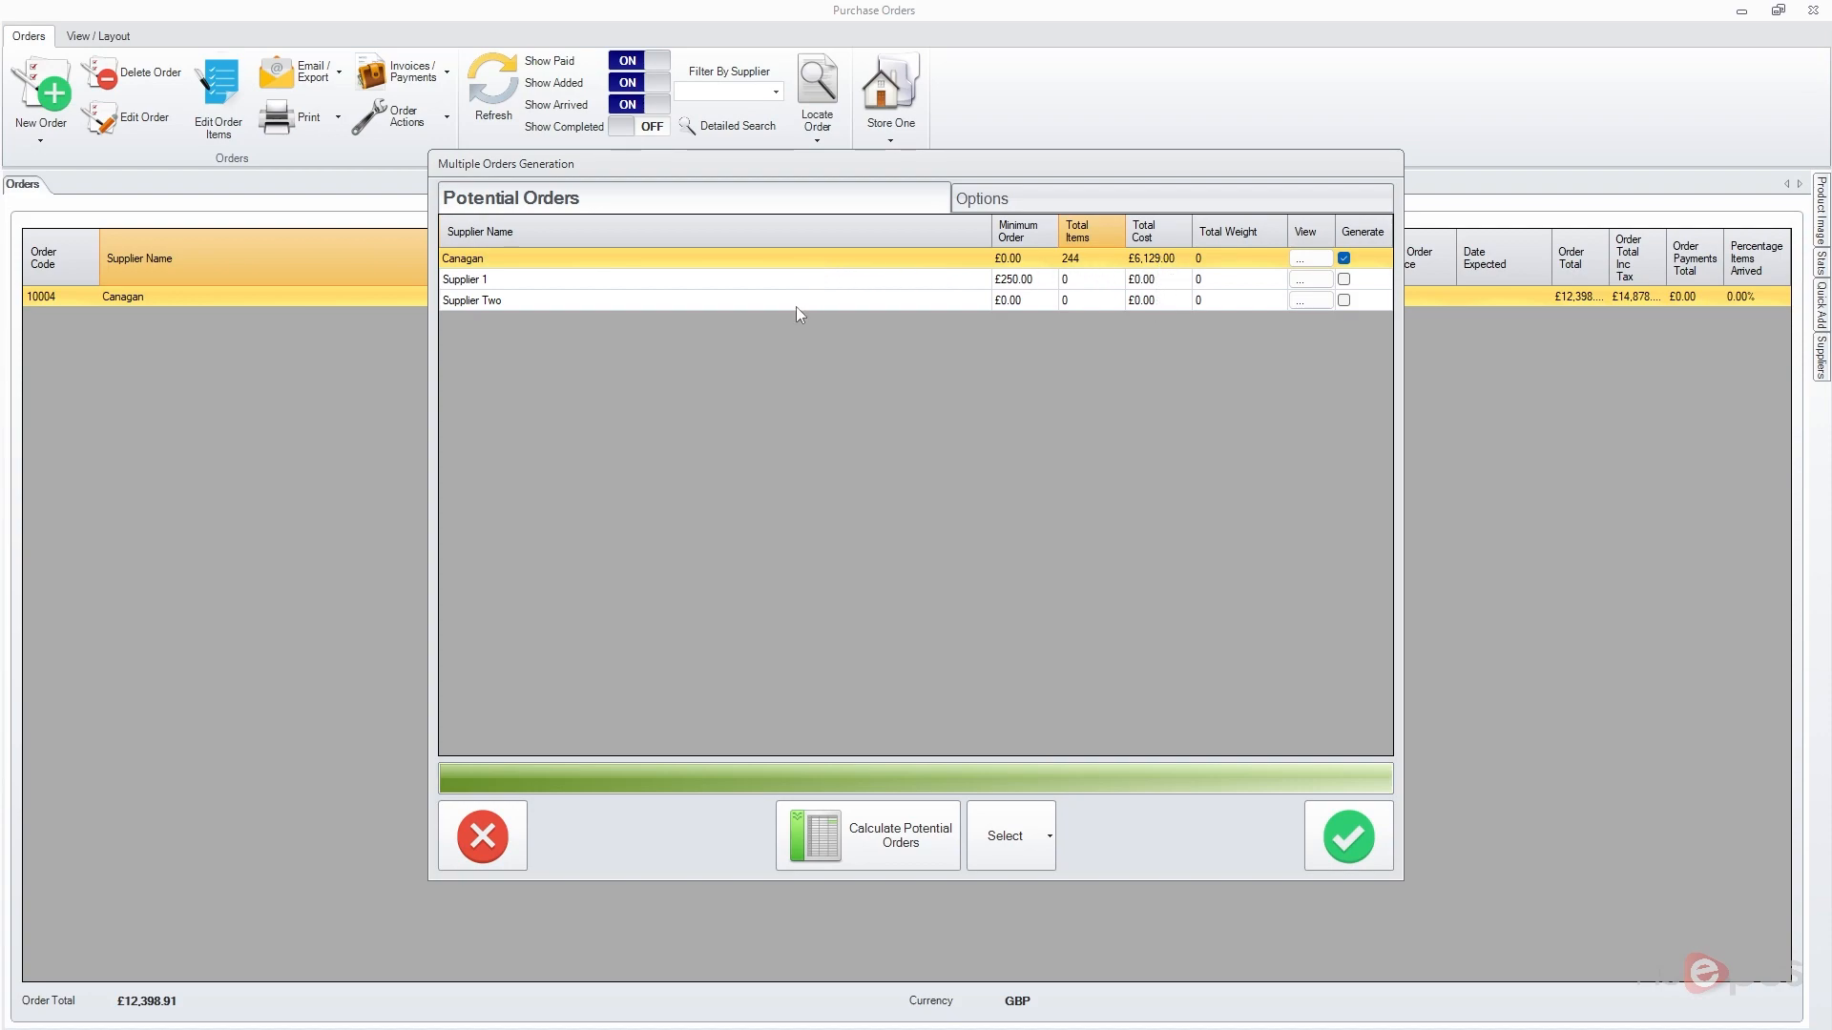
{"action": "left_click", "coordinate": [1148, 300]}
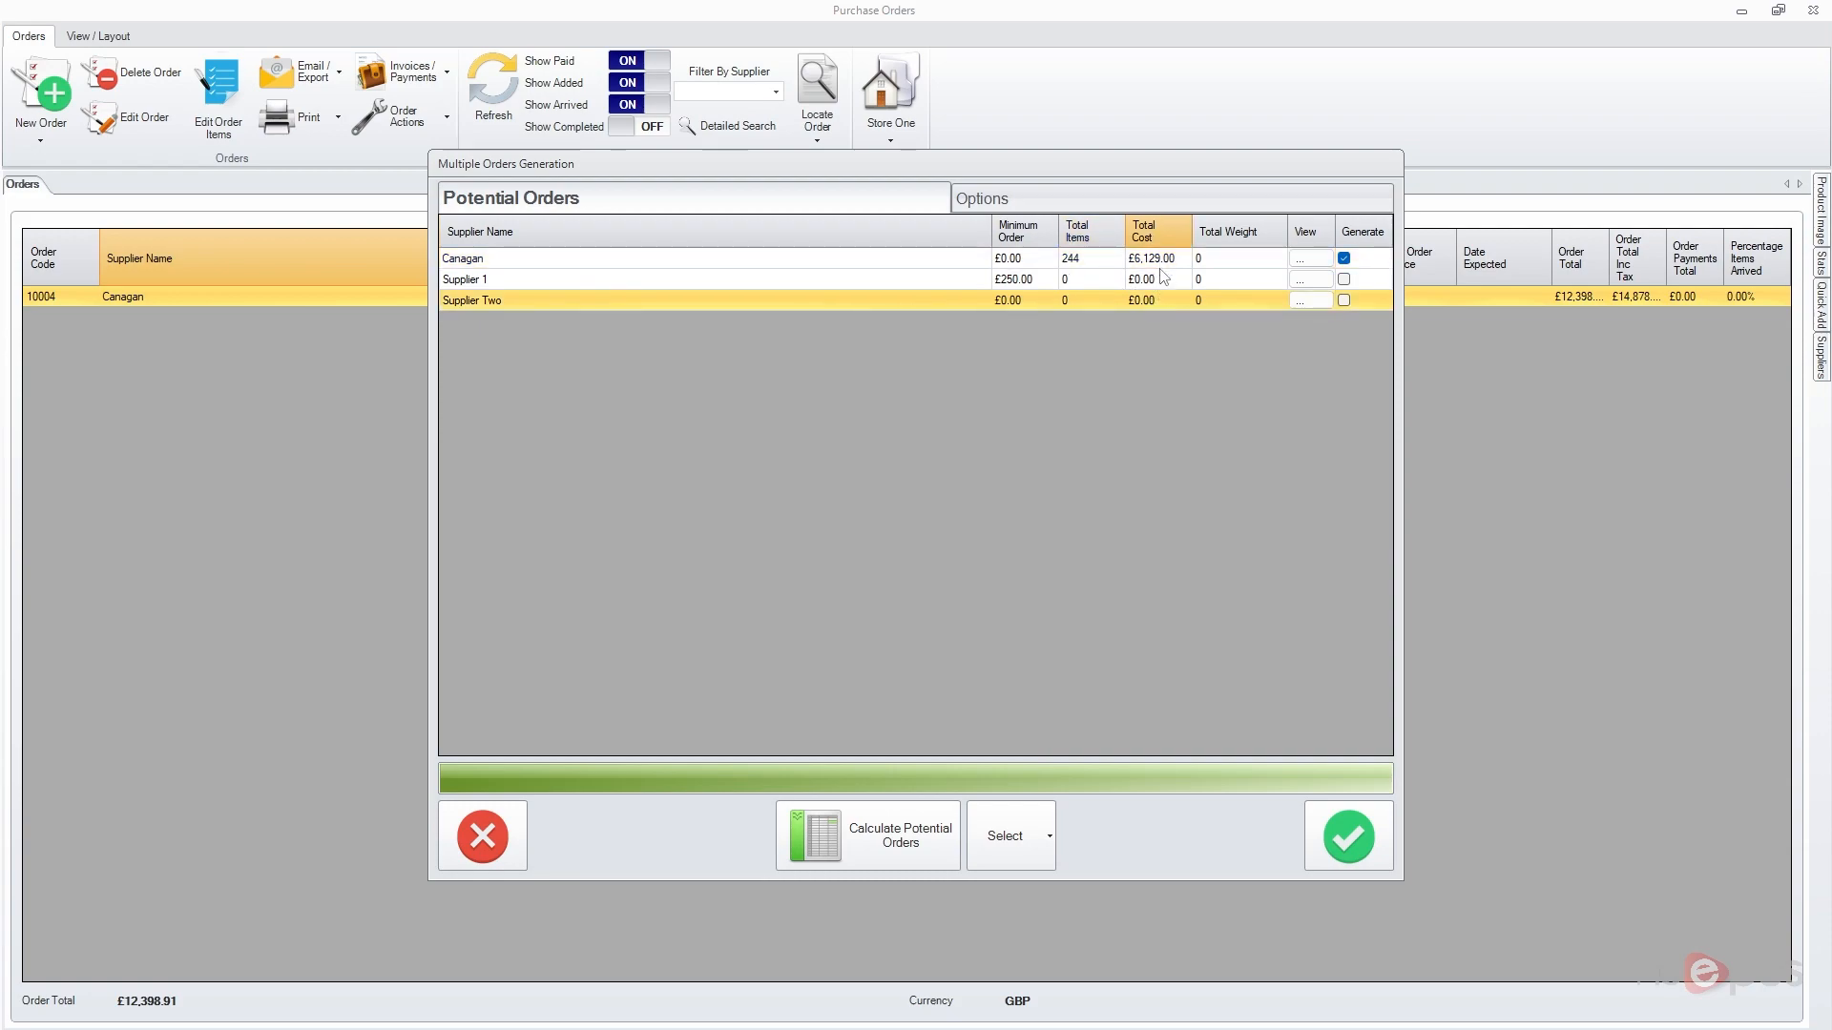
{"action": "left_click", "coordinate": [1156, 266]}
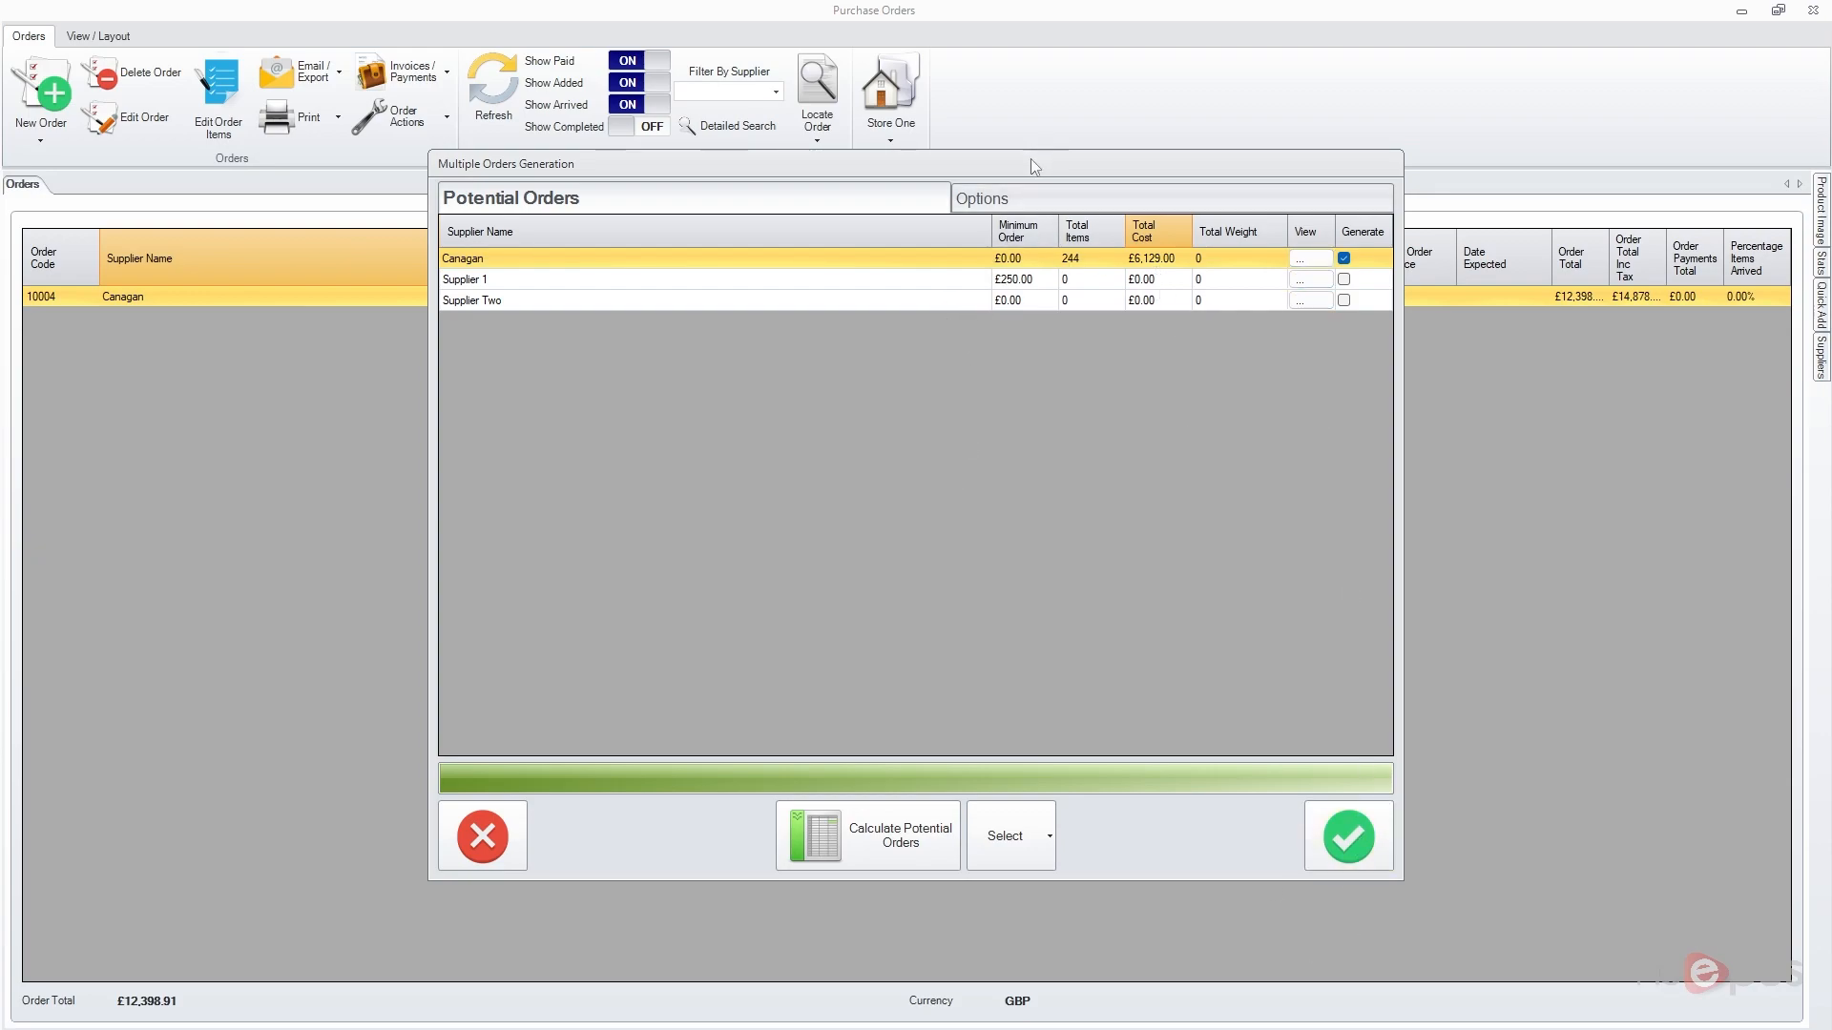
- Examine the bulk generation options, including the Store Two entry in the stores list, and cancel the order generation
{"action": "left_click", "coordinate": [1007, 199]}
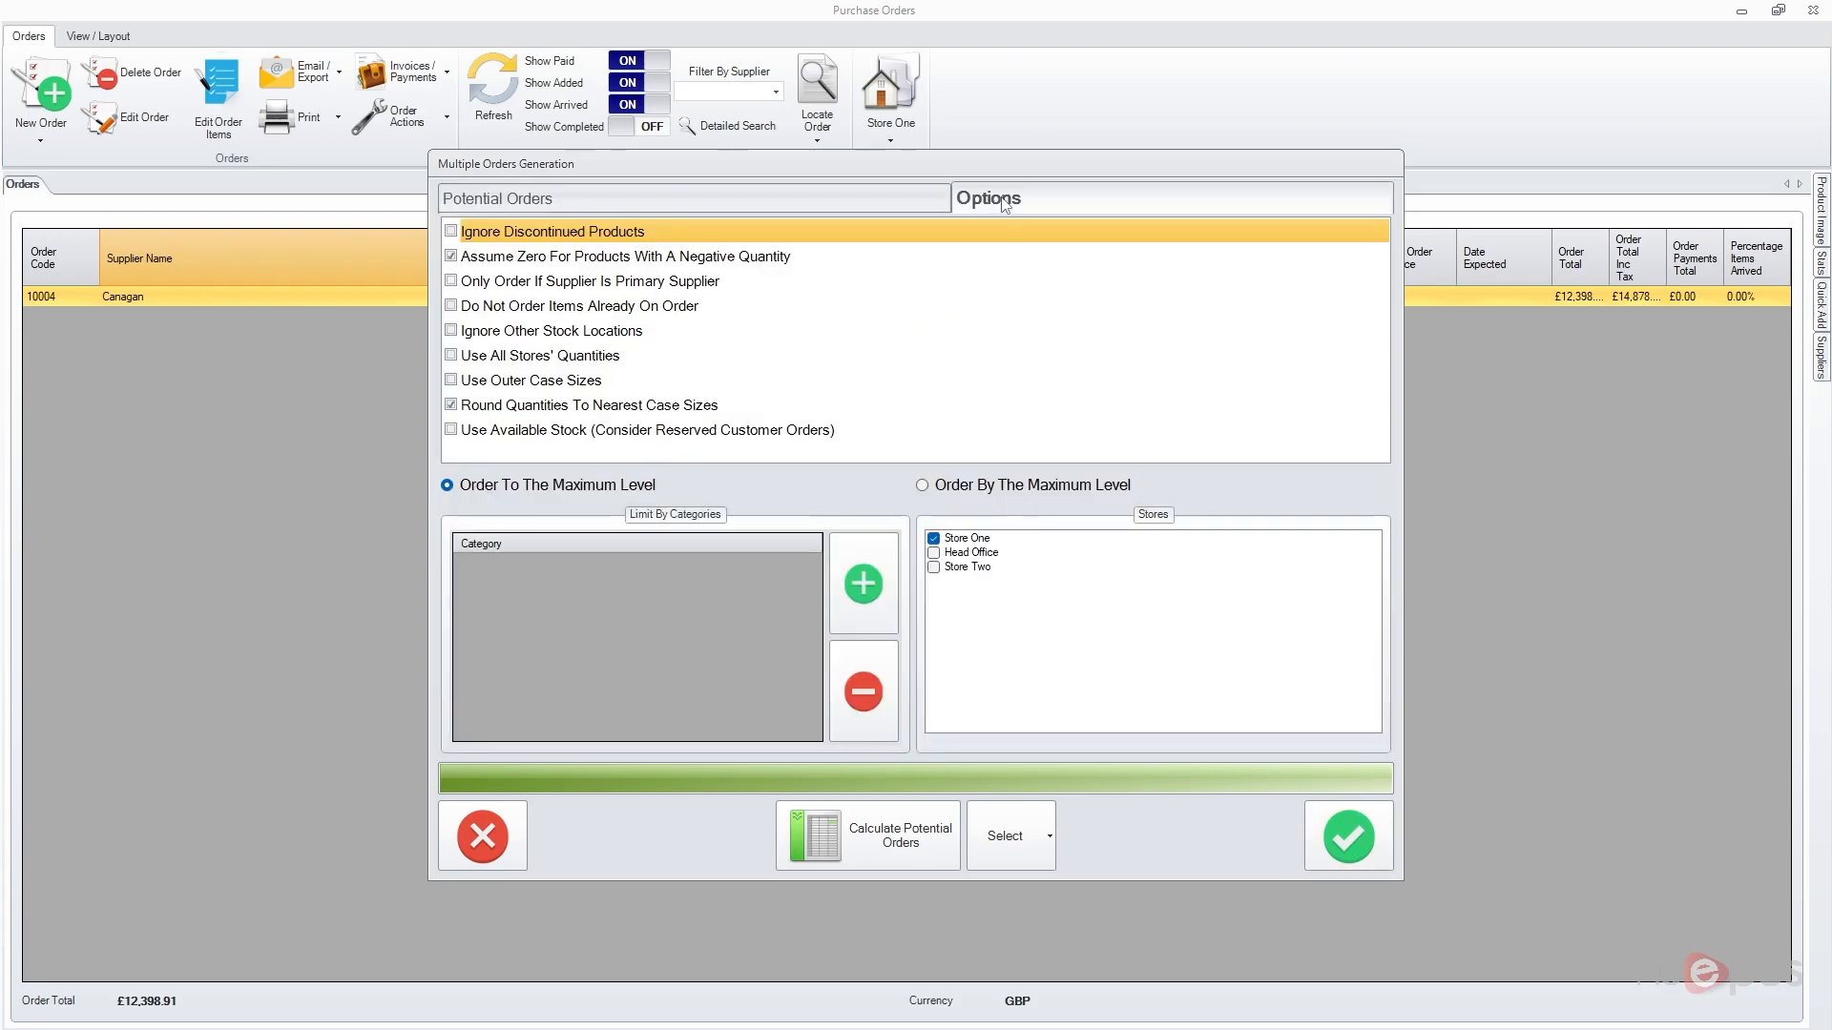
{"action": "left_click", "coordinate": [933, 568]}
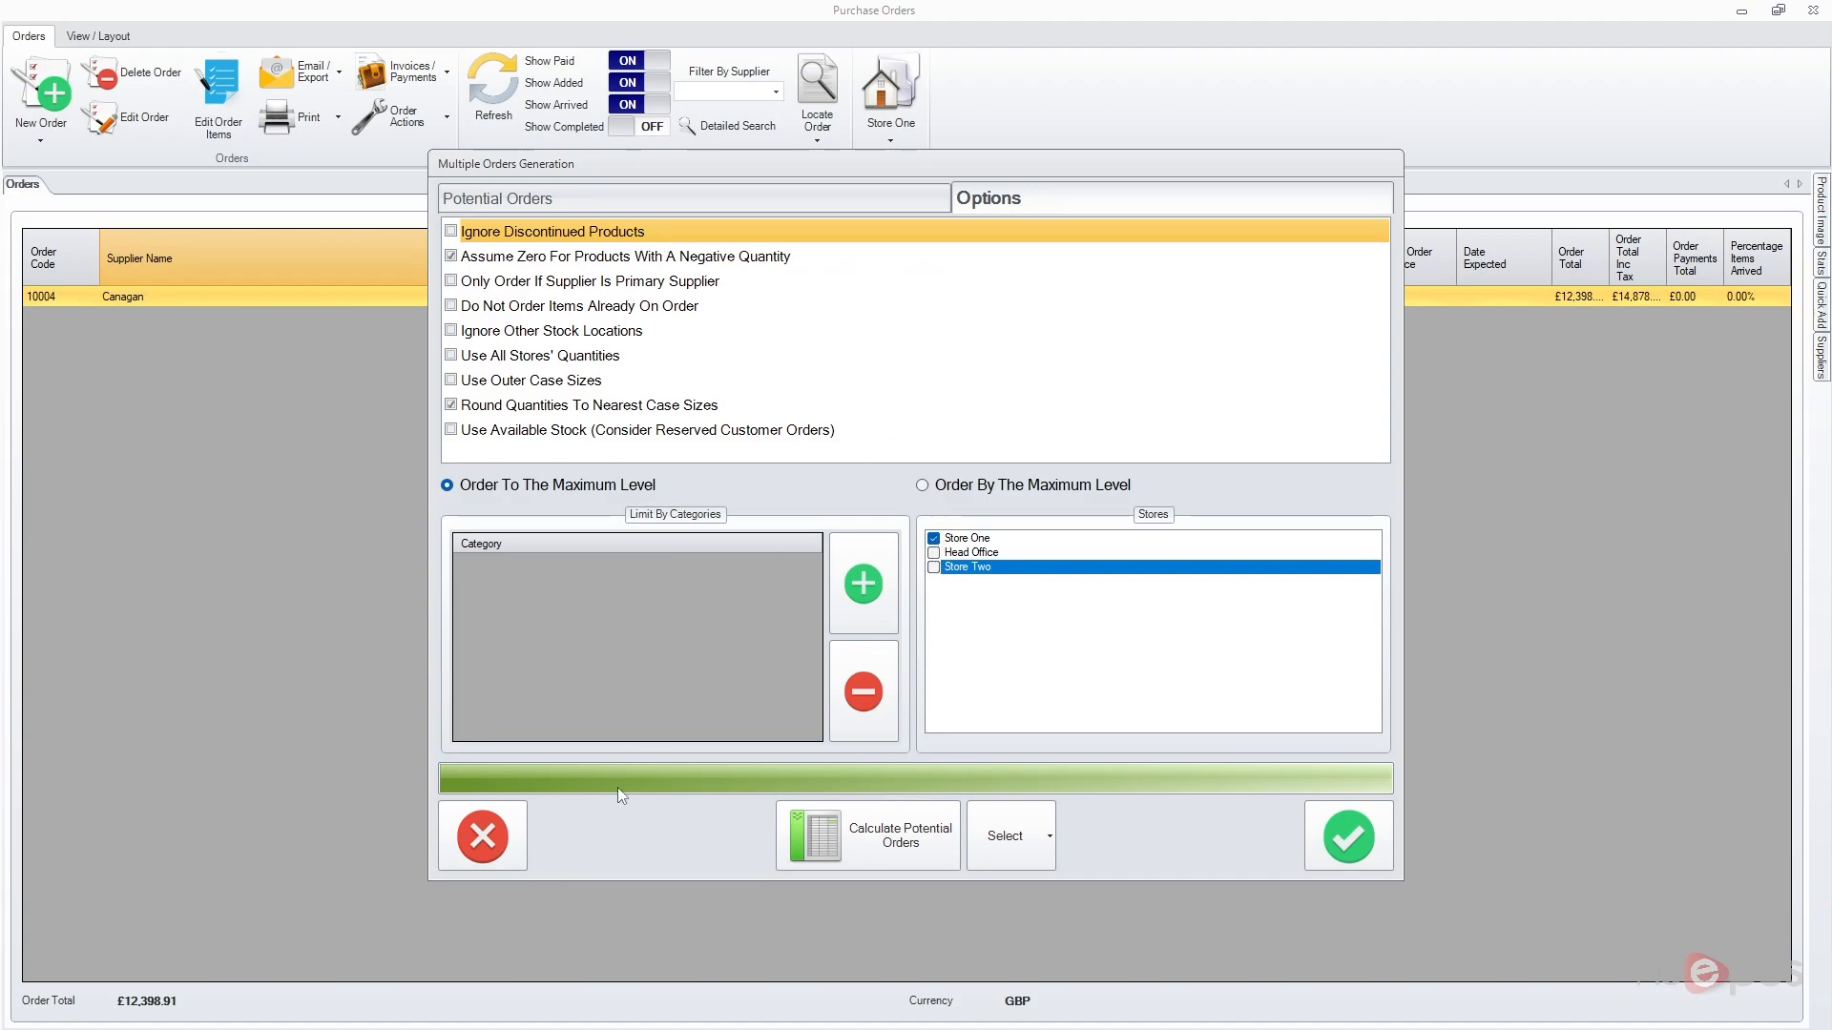
{"action": "left_click", "coordinate": [497, 856]}
- View the destination store choices for a new purchase order, and cancel without creating the order
{"action": "left_click", "coordinate": [42, 105]}
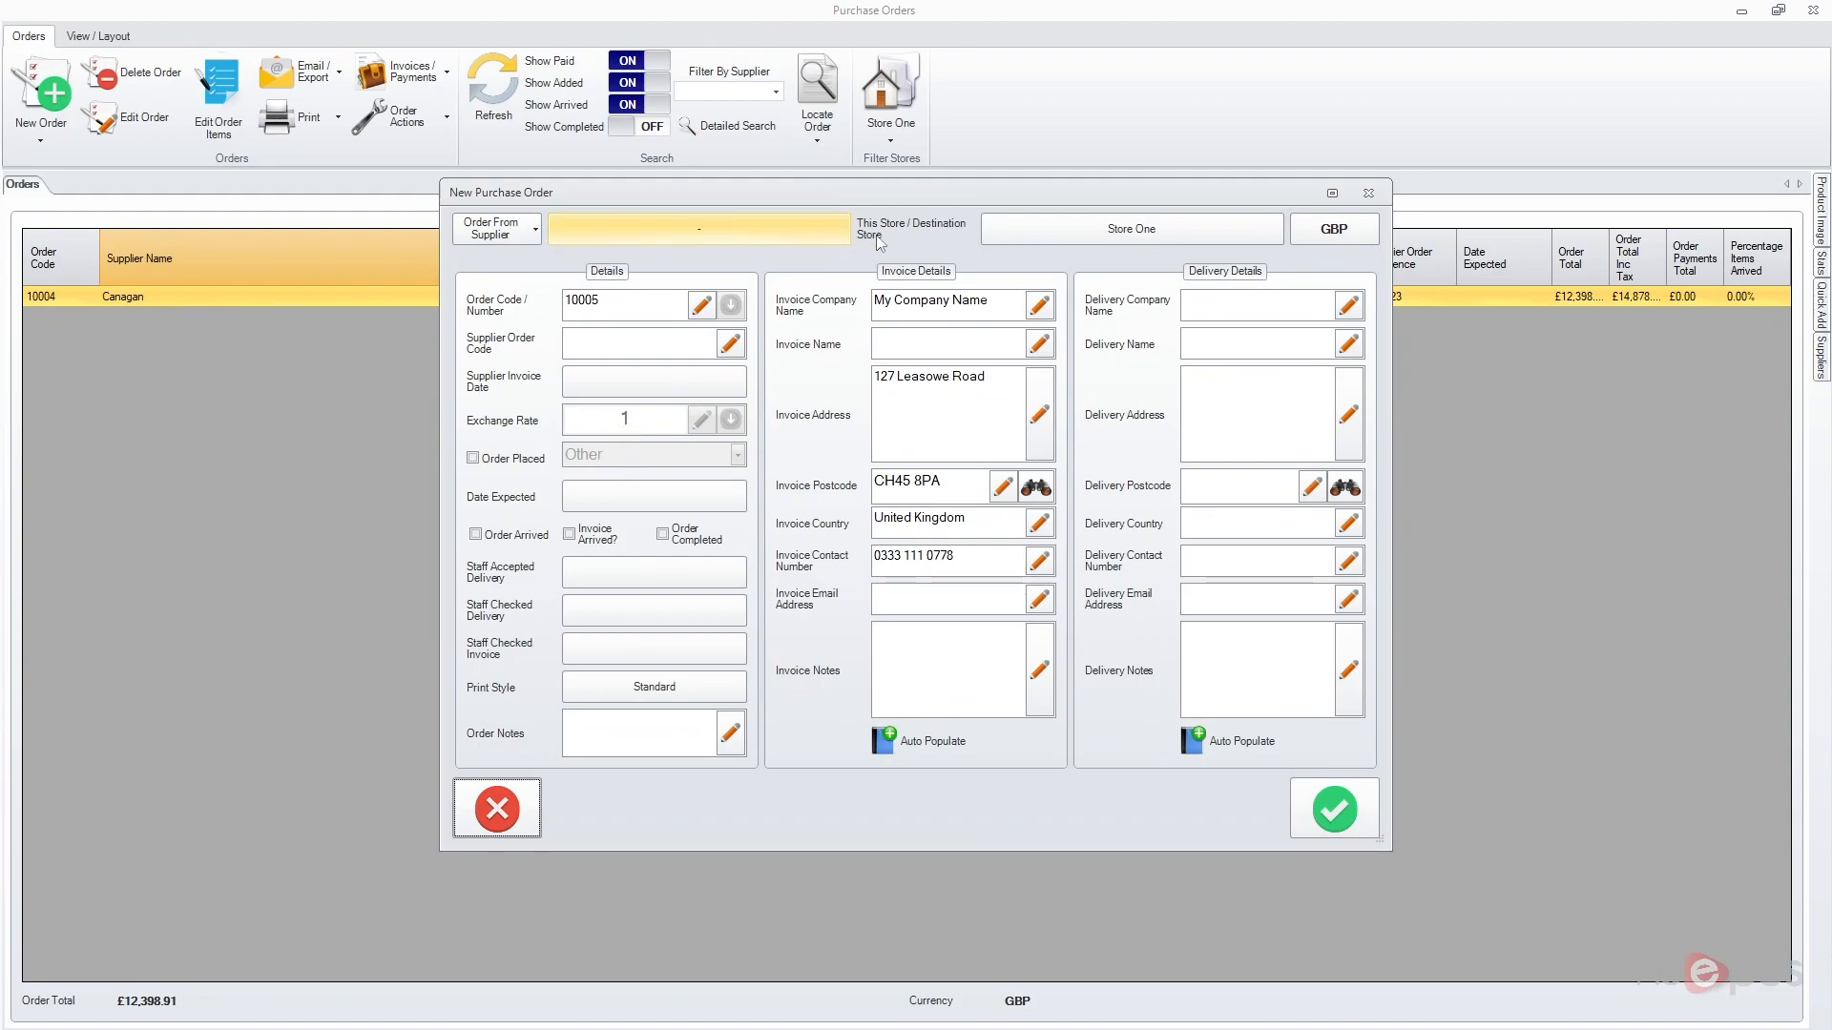
{"action": "left_click", "coordinate": [1122, 238]}
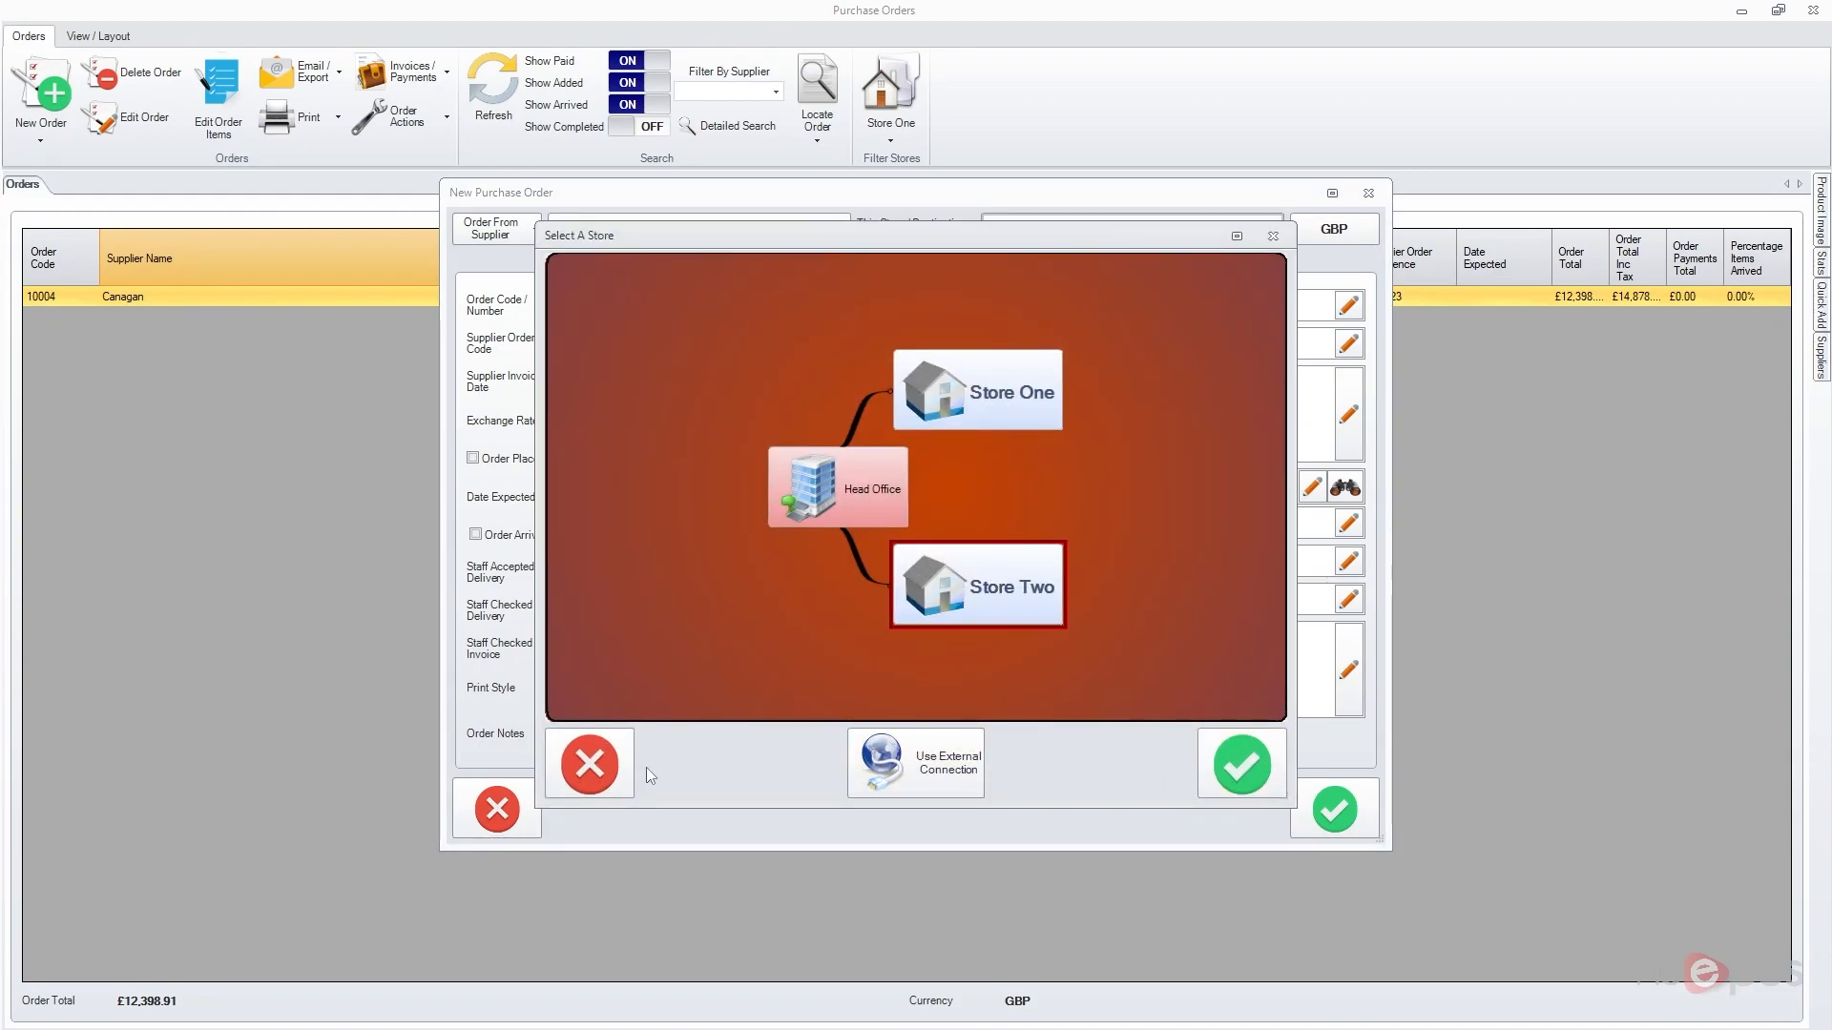
{"action": "left_click", "coordinate": [590, 763]}
{"action": "left_click", "coordinate": [496, 809]}
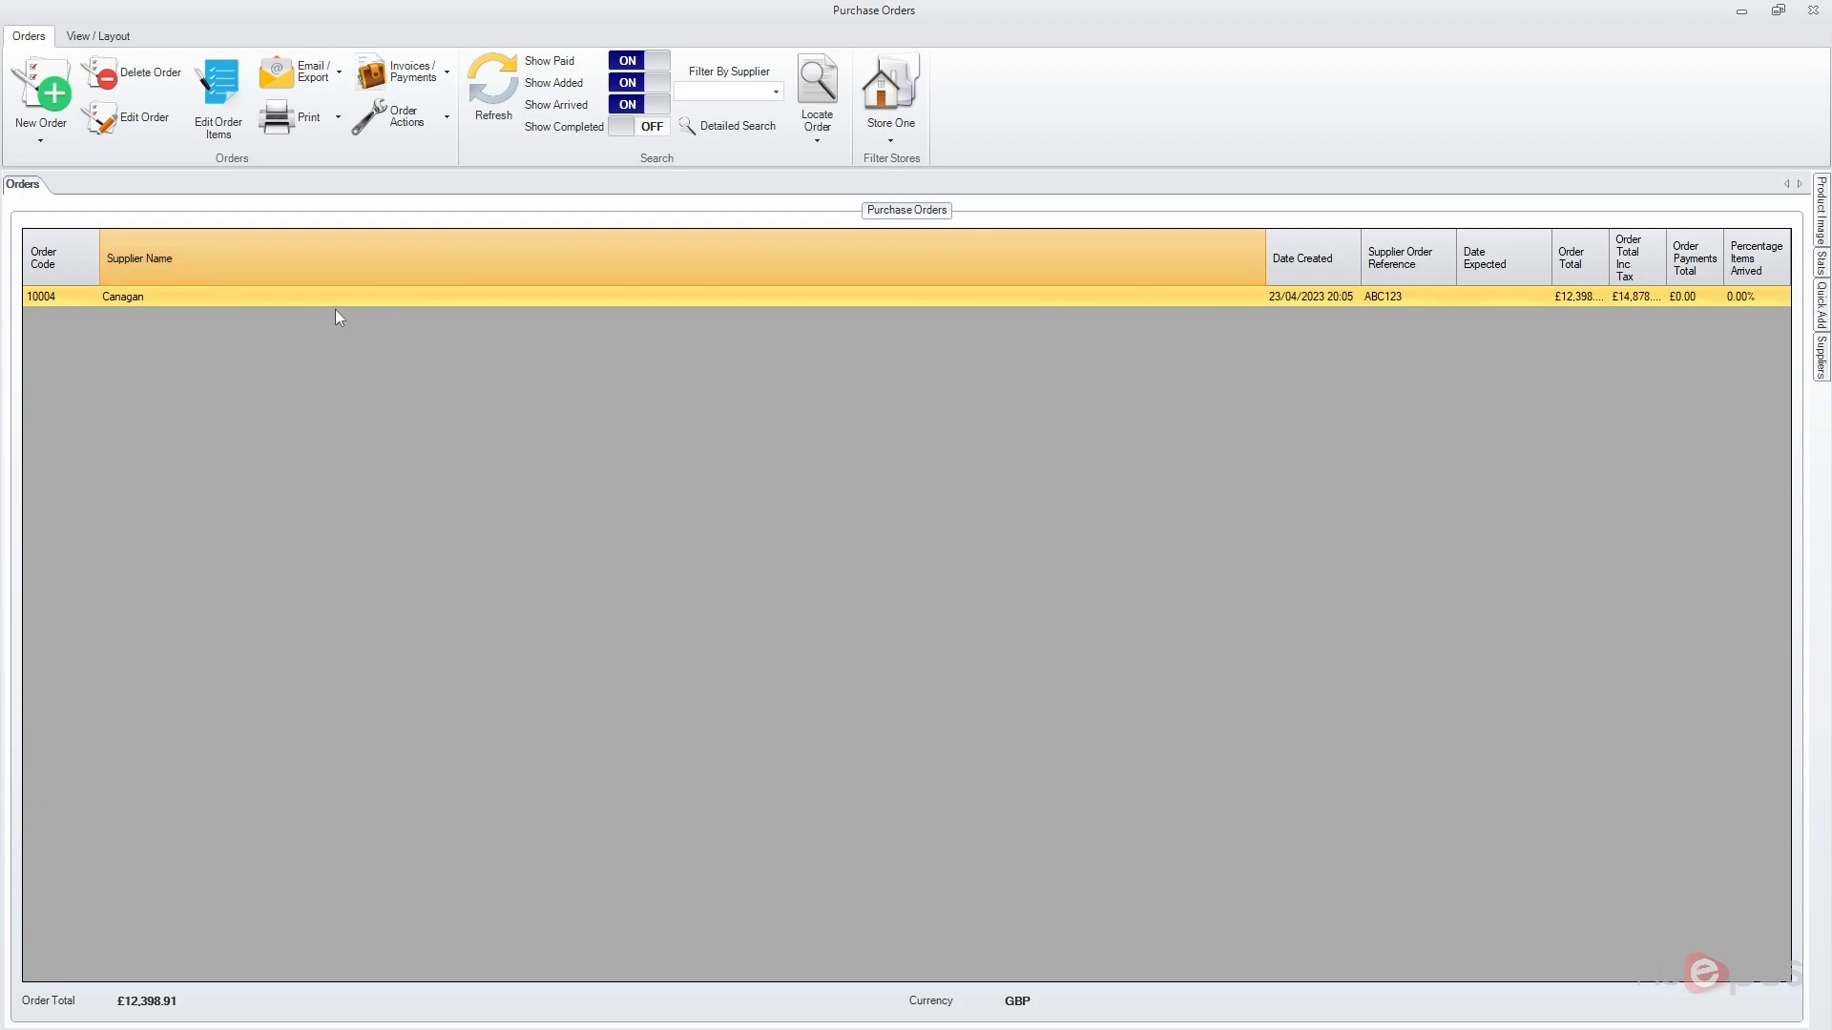
- Filter the purchase orders list to Store Two, and return the filter to Store One
{"action": "left_click", "coordinate": [890, 100]}
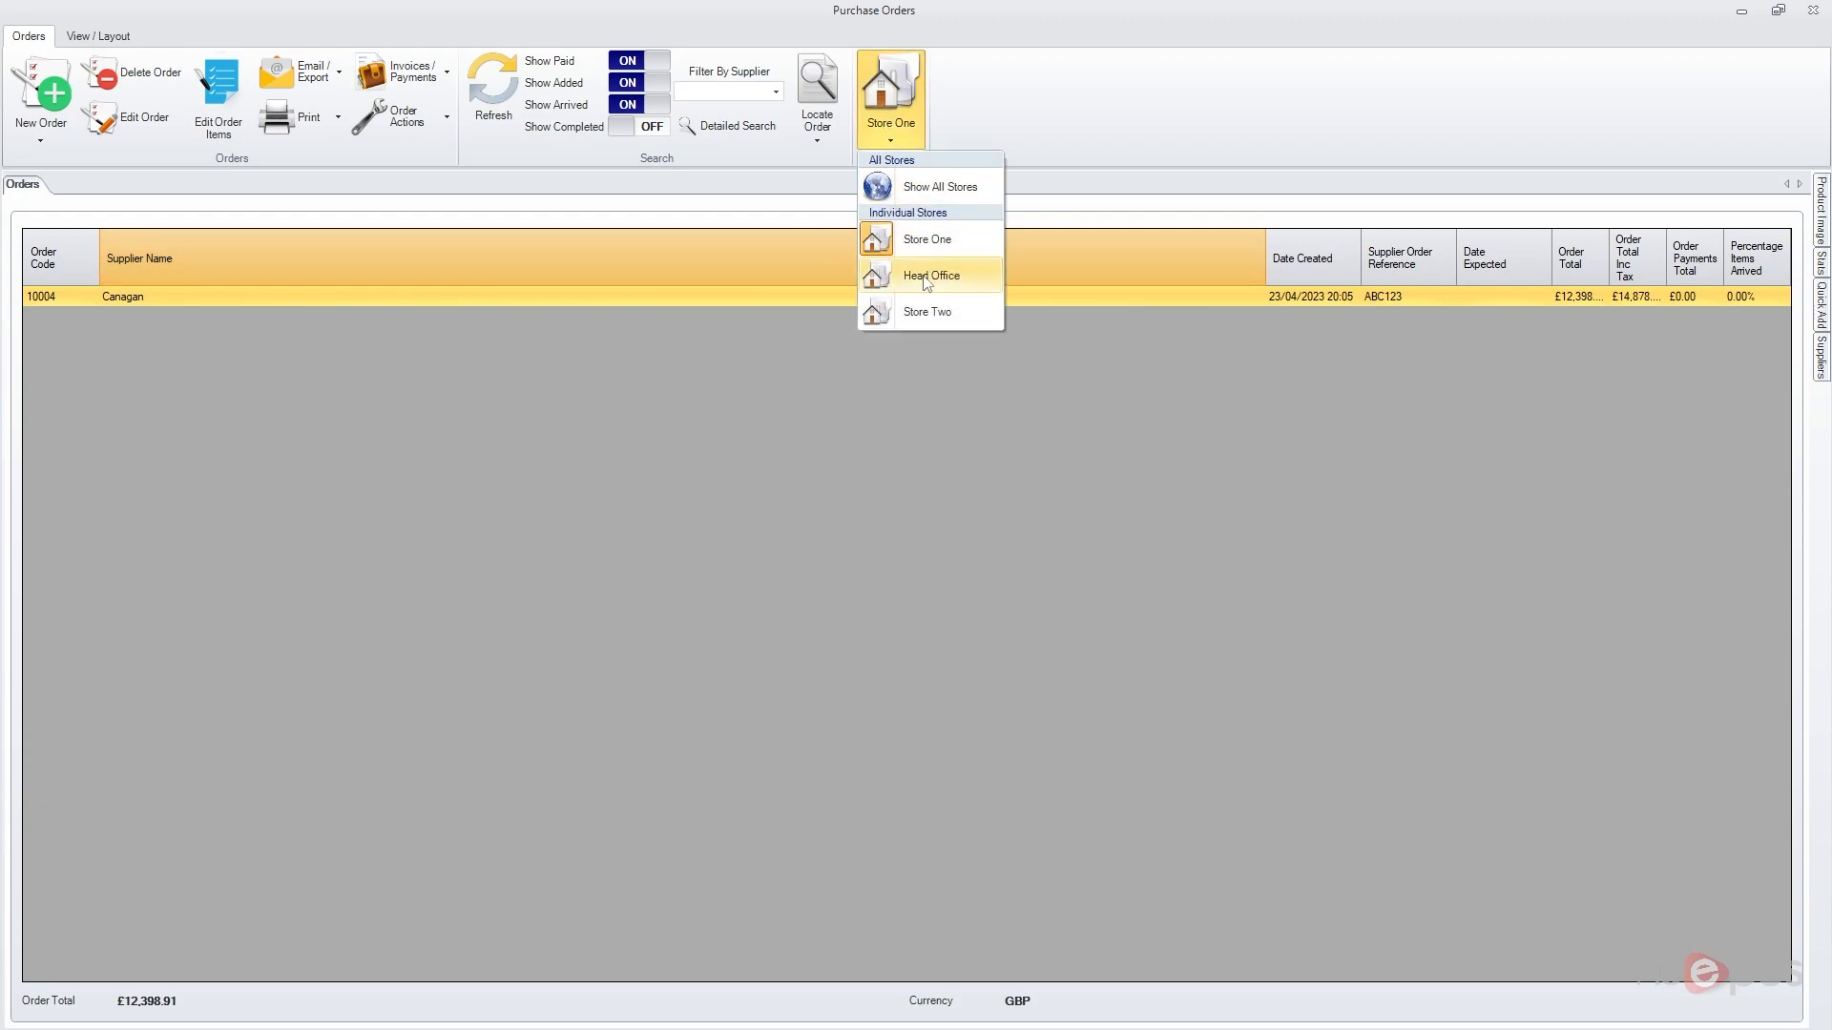
{"action": "left_click", "coordinate": [951, 315]}
{"action": "left_click", "coordinate": [890, 100]}
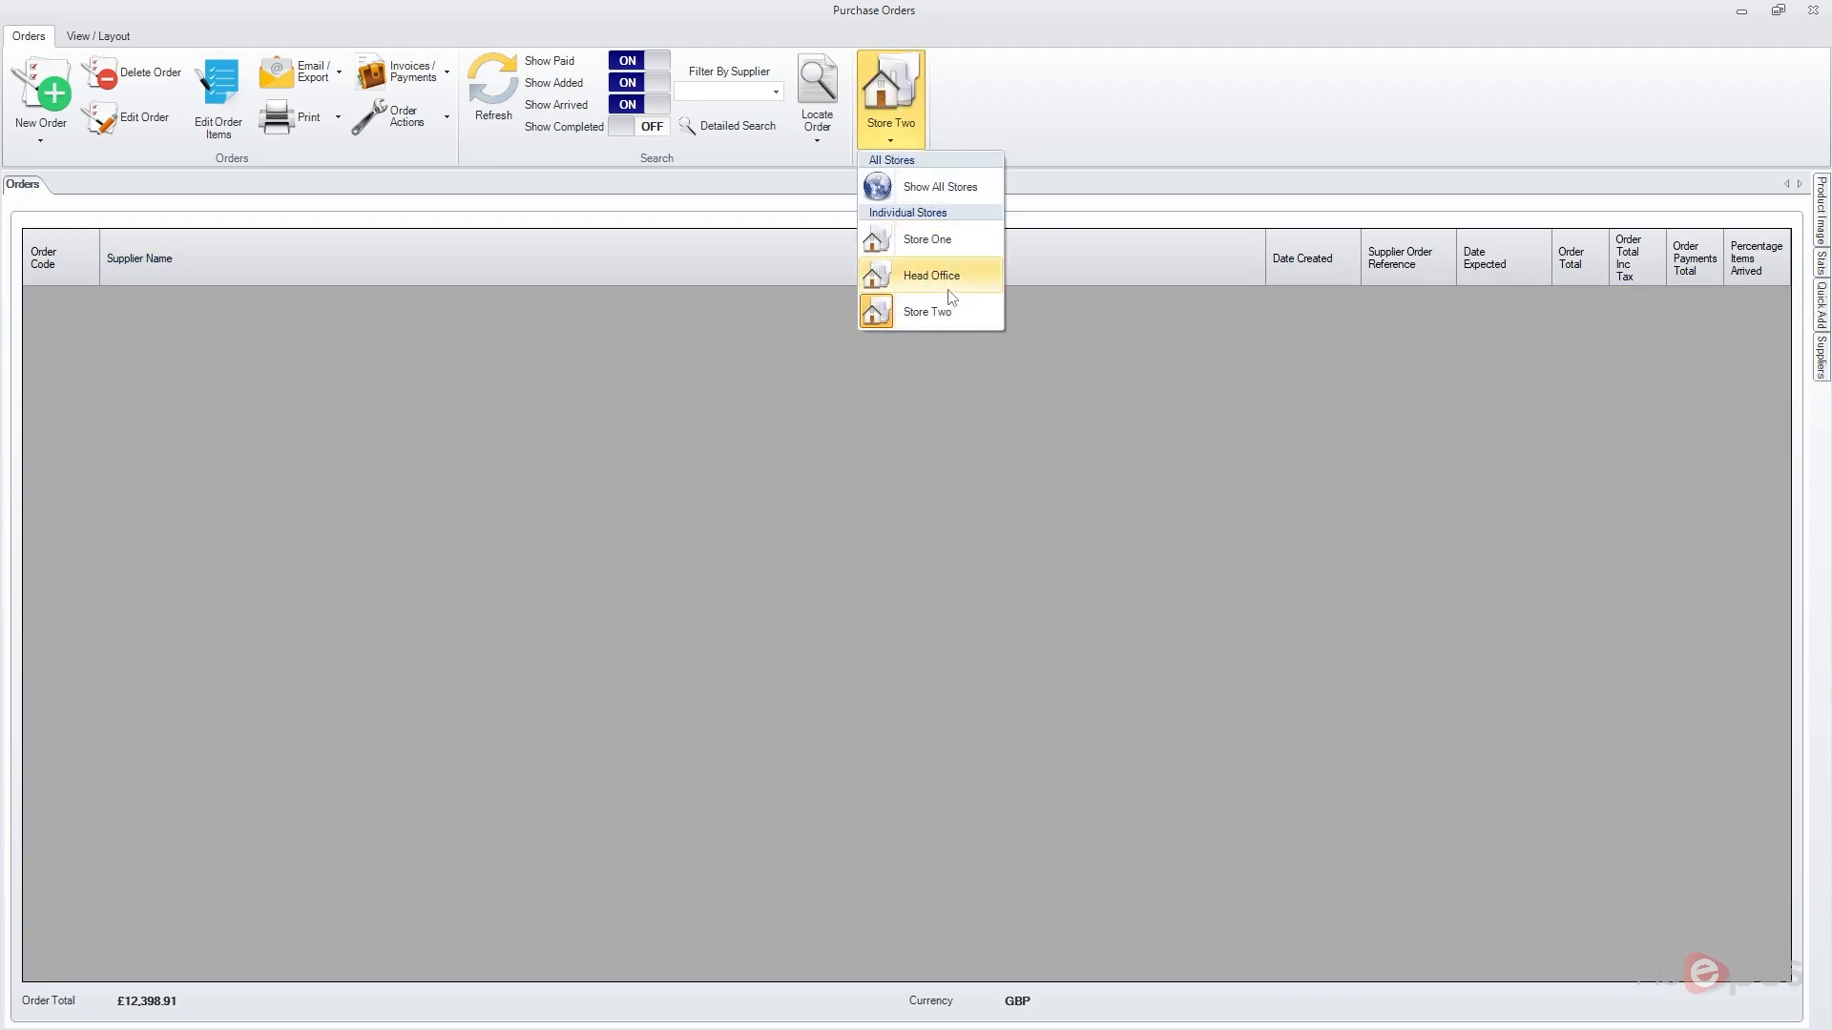
{"action": "left_click", "coordinate": [940, 241]}
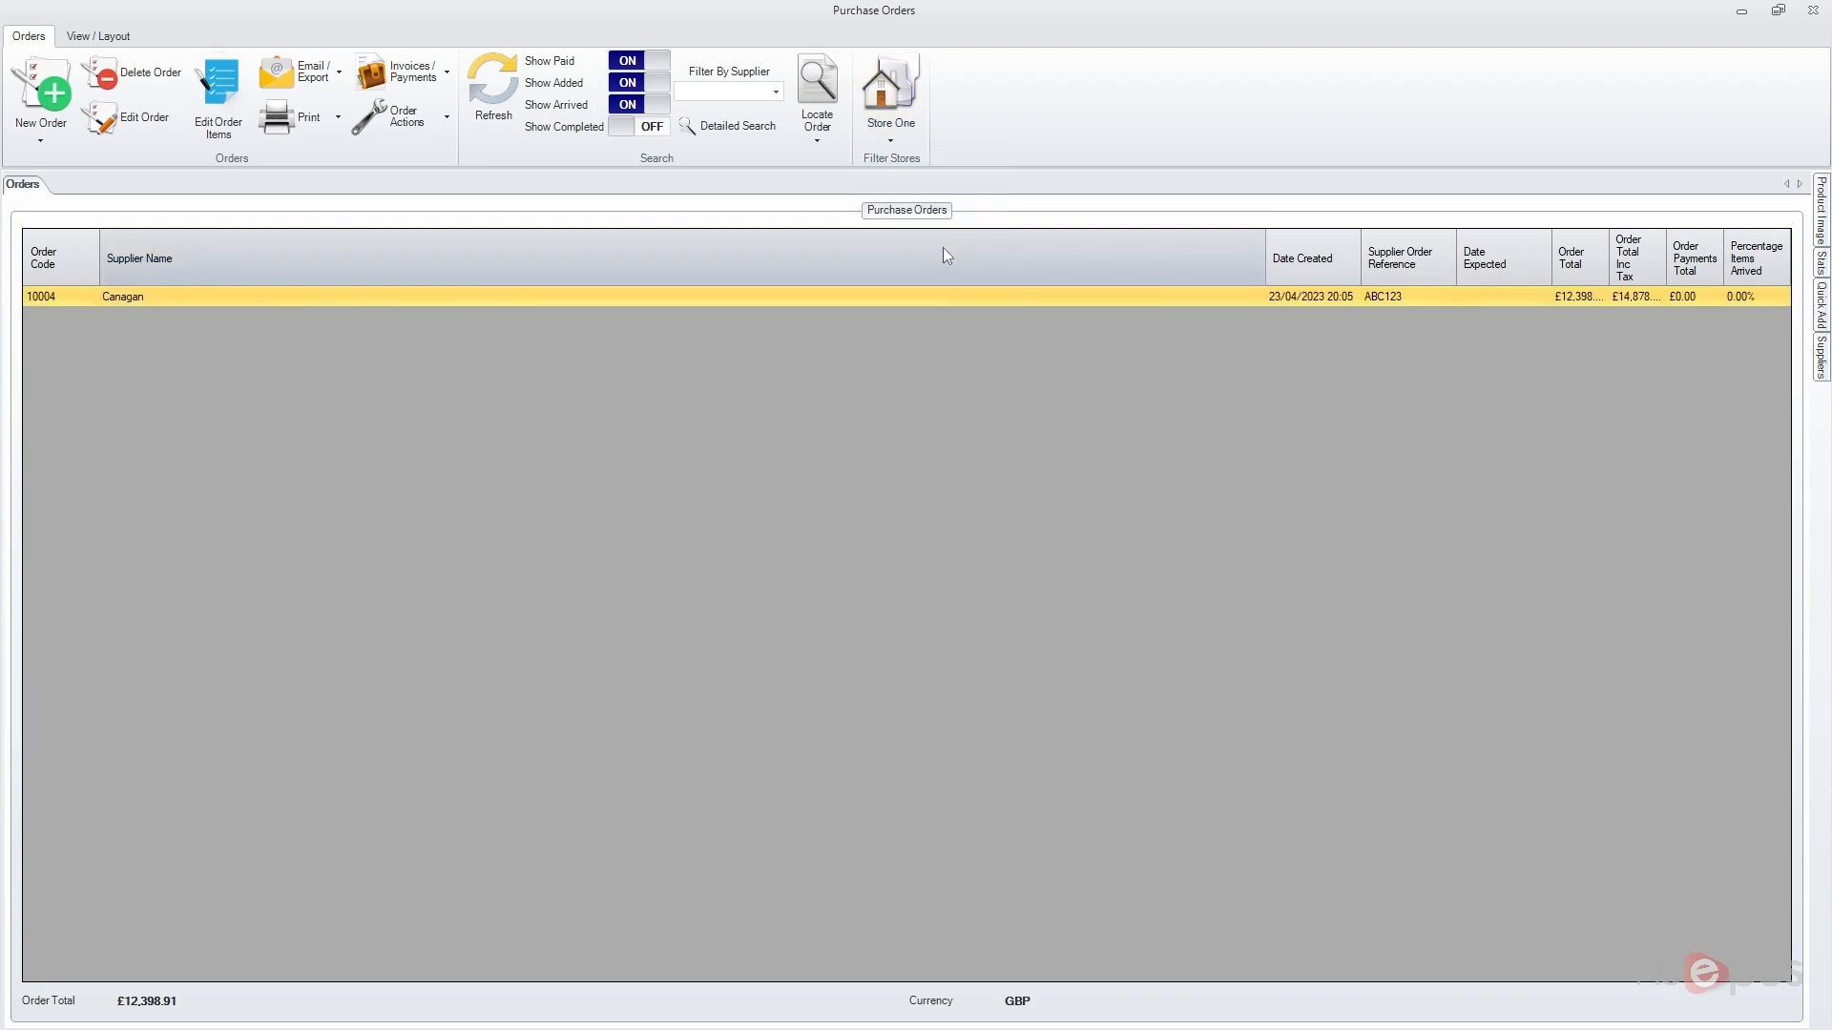
{"action": "double_click", "coordinate": [170, 301]}
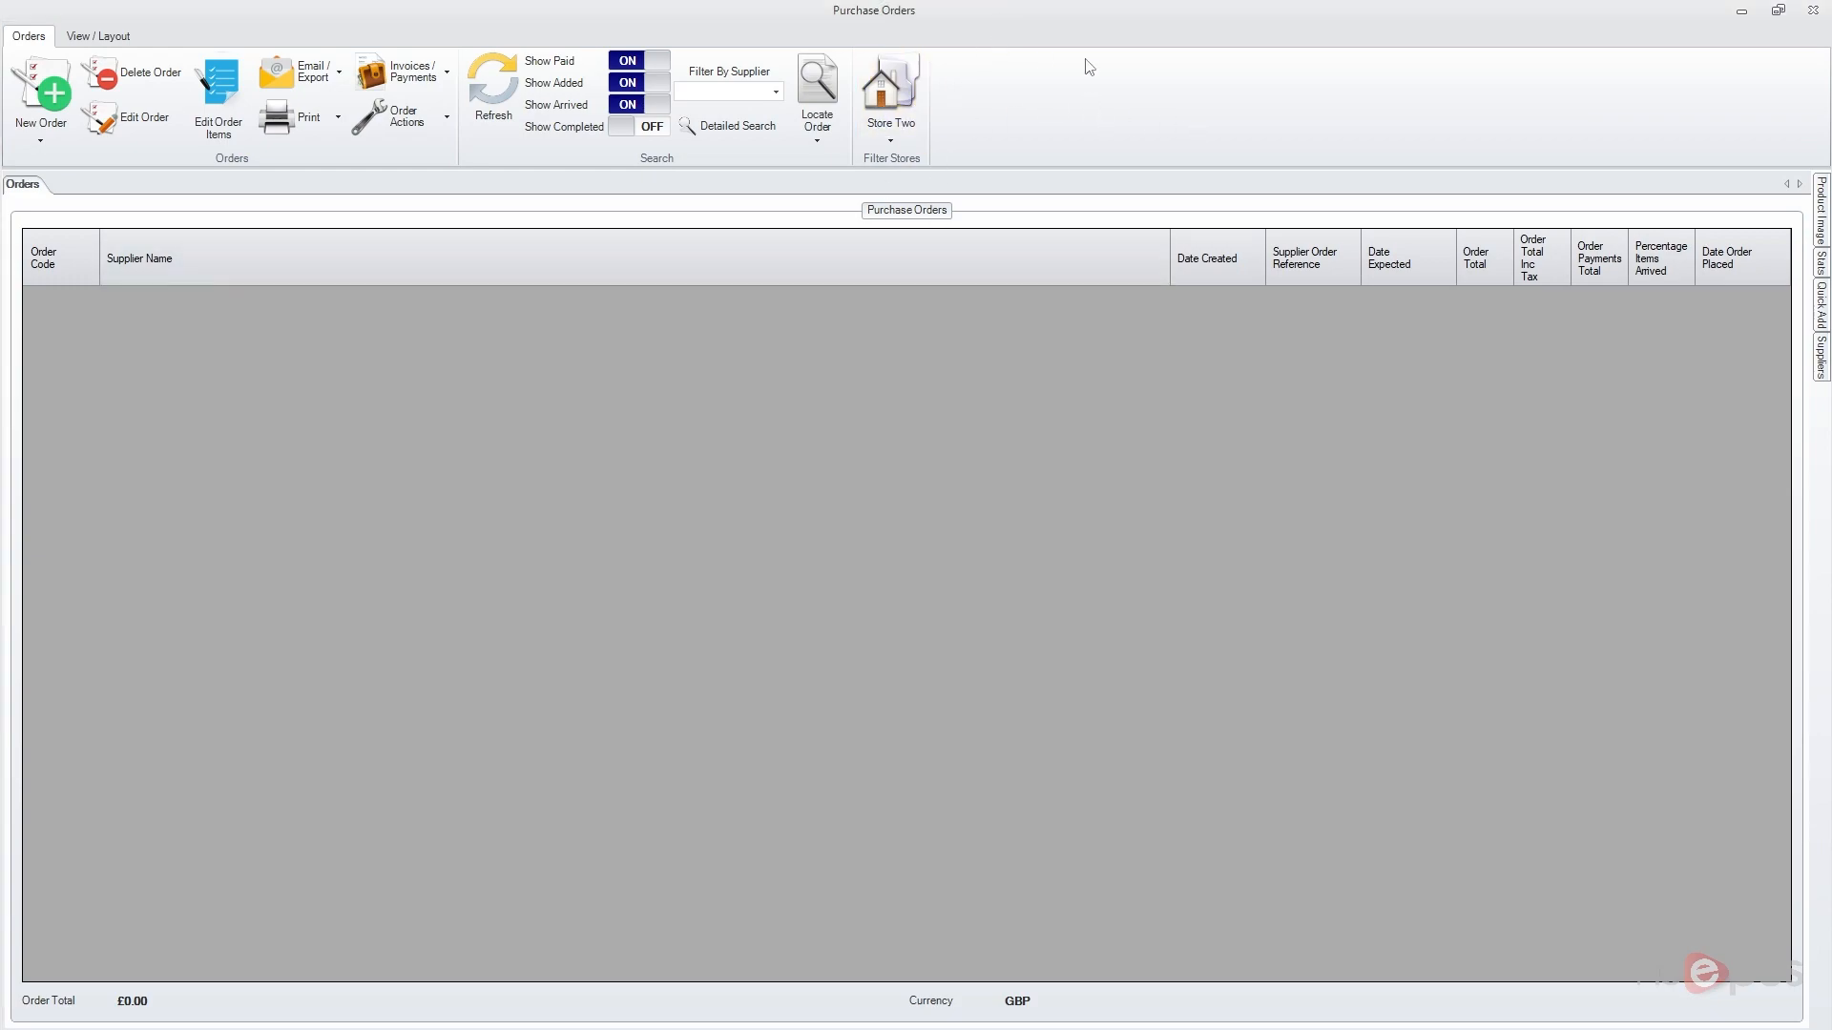
- Create a purchase order for destination Store Two that orders from Store One, and open its order items
{"action": "left_click", "coordinate": [901, 87]}
{"action": "left_click", "coordinate": [1036, 105]}
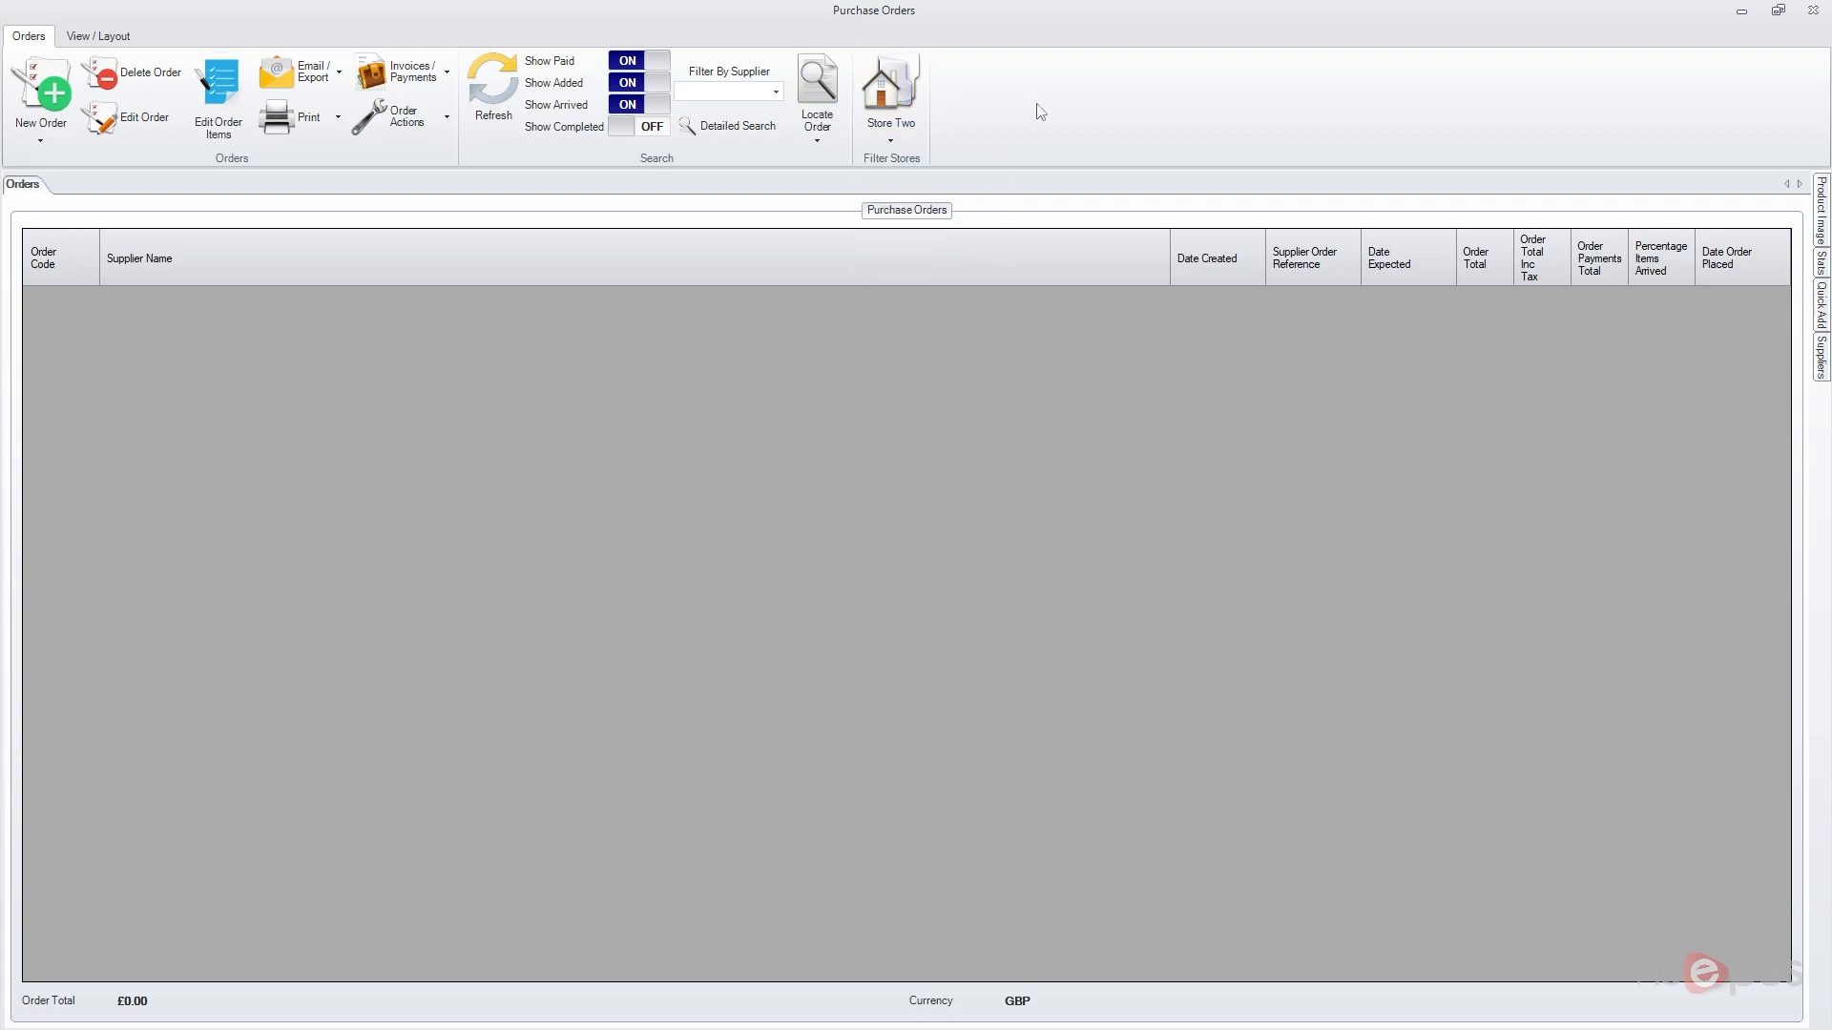
{"action": "left_click", "coordinate": [39, 93]}
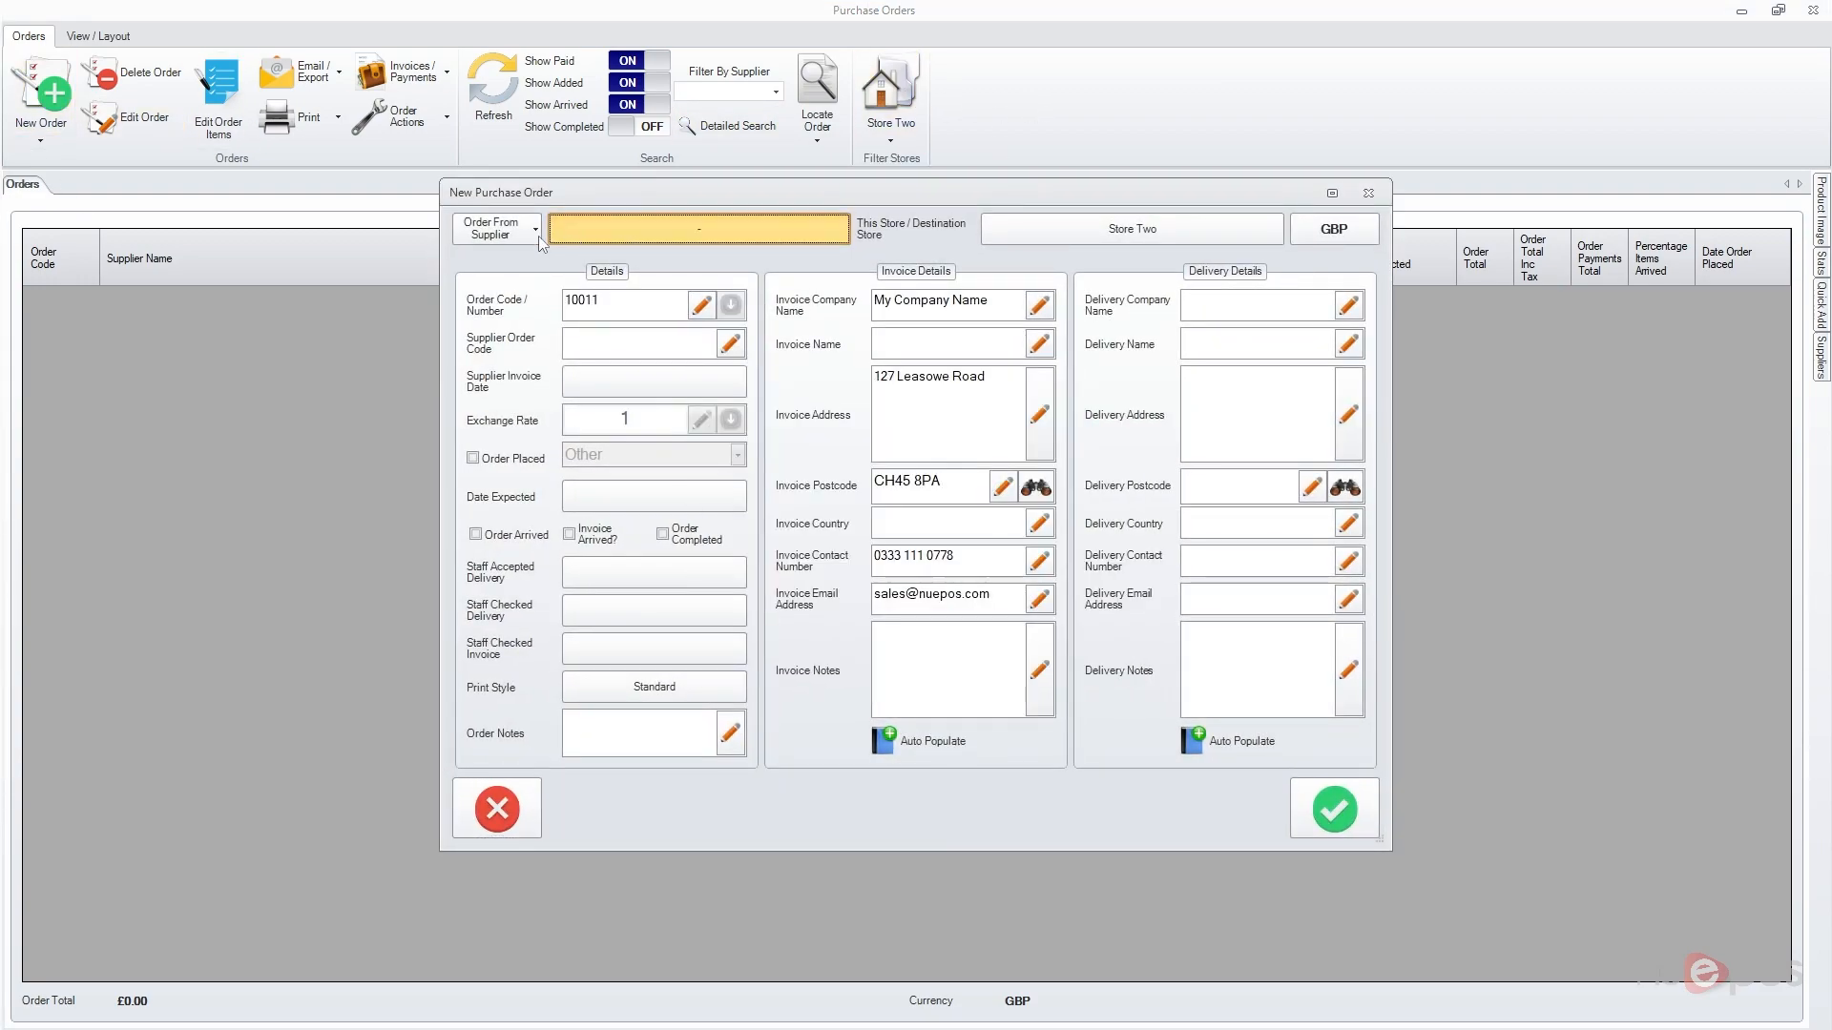
{"action": "left_click", "coordinate": [496, 237]}
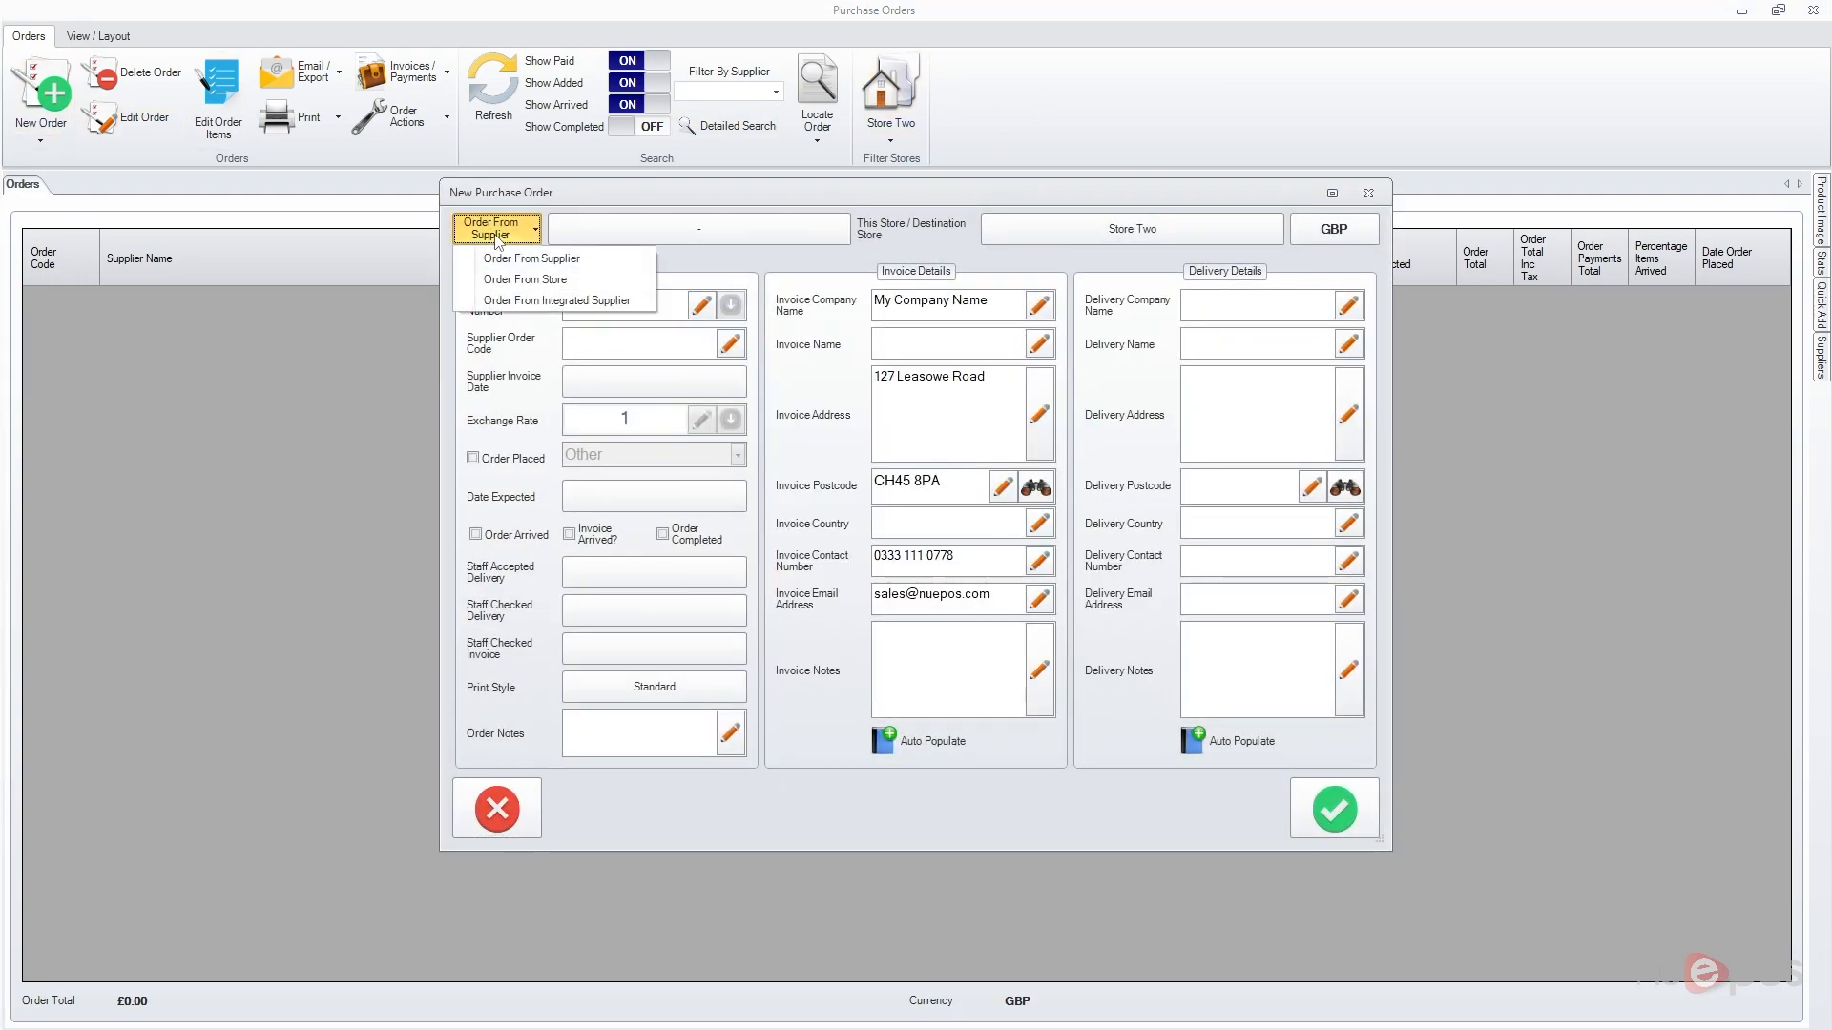
{"action": "left_click", "coordinate": [545, 291]}
{"action": "left_click", "coordinate": [699, 229]}
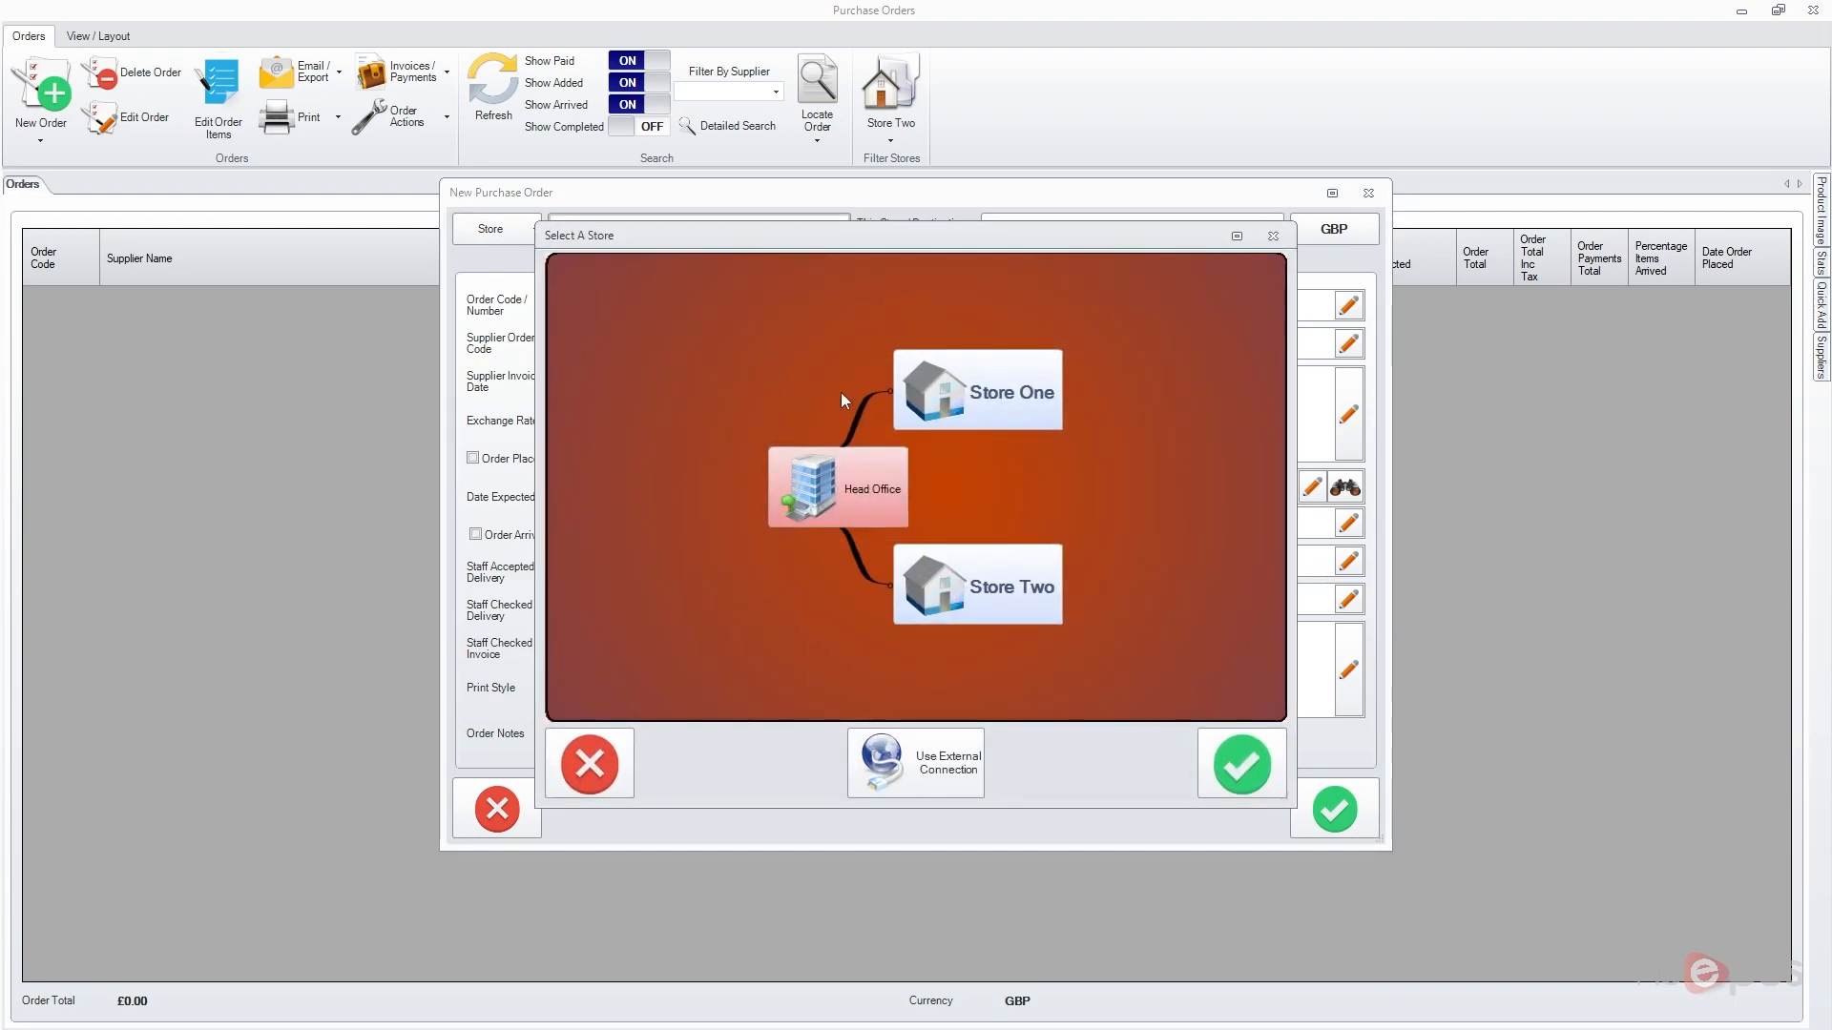
{"action": "left_click", "coordinate": [1230, 759]}
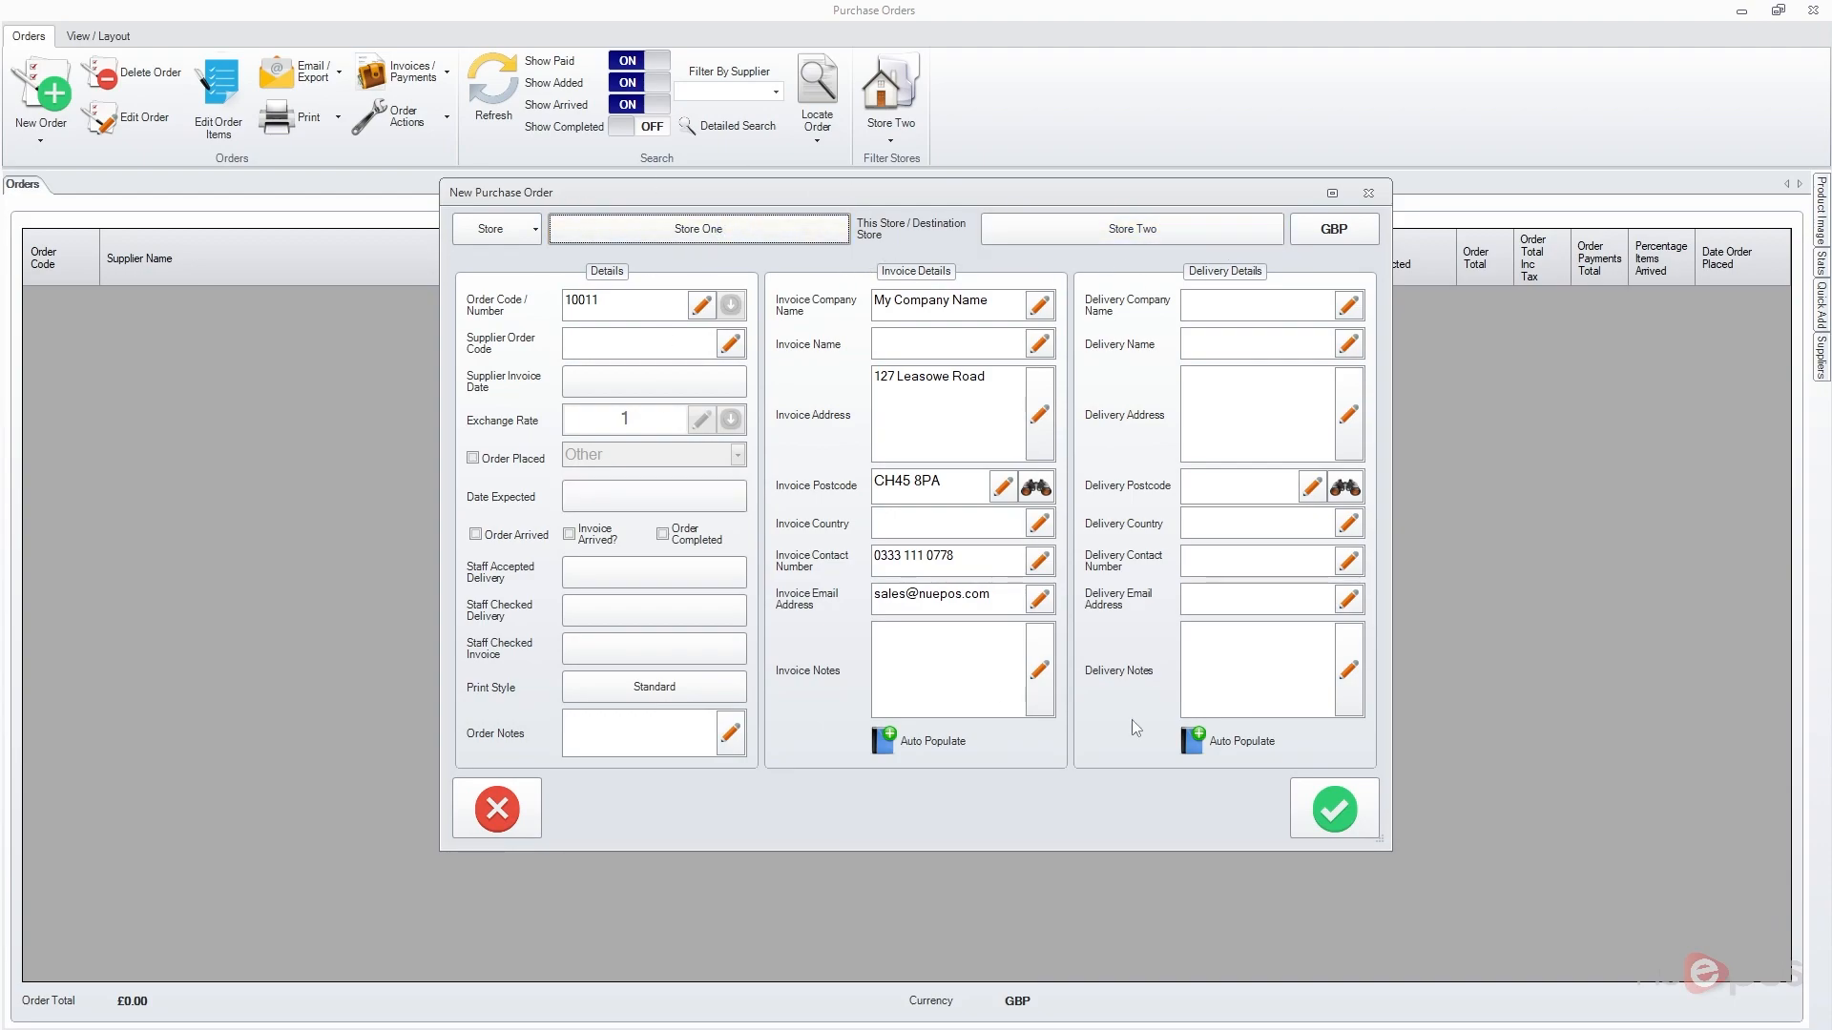
{"action": "left_click", "coordinate": [1334, 812]}
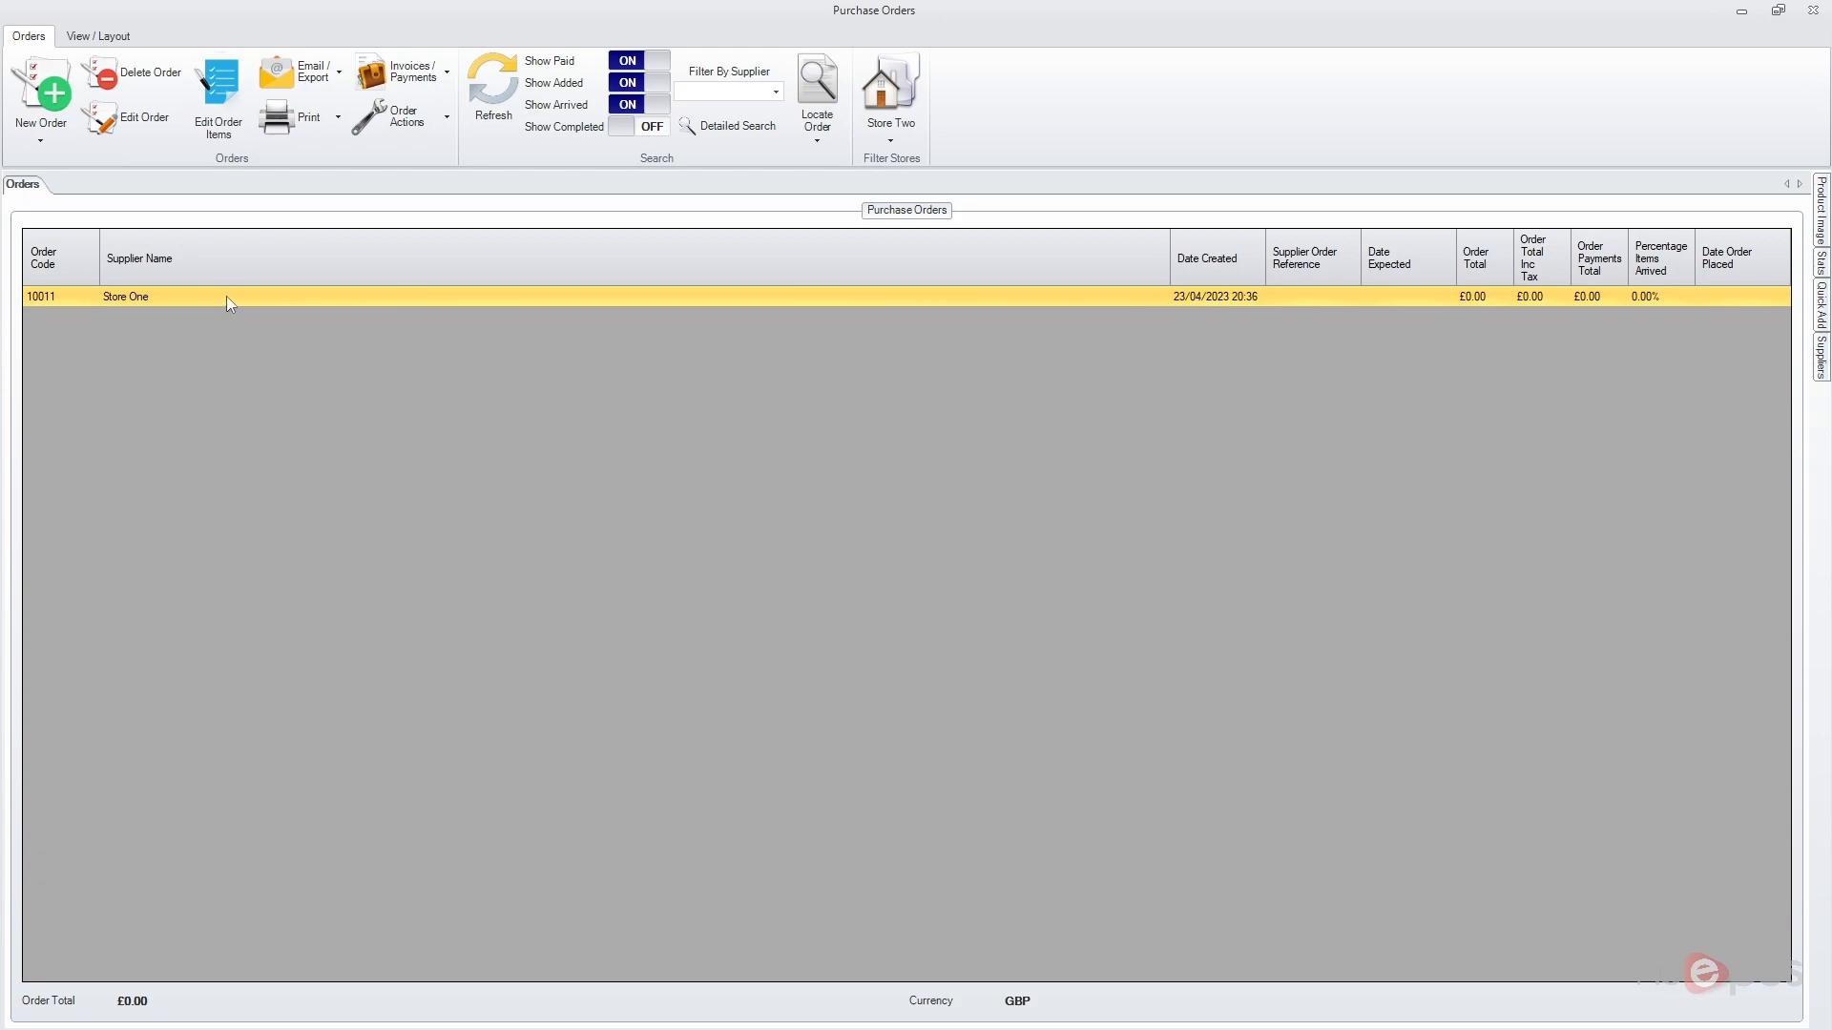
{"action": "left_click", "coordinate": [206, 96]}
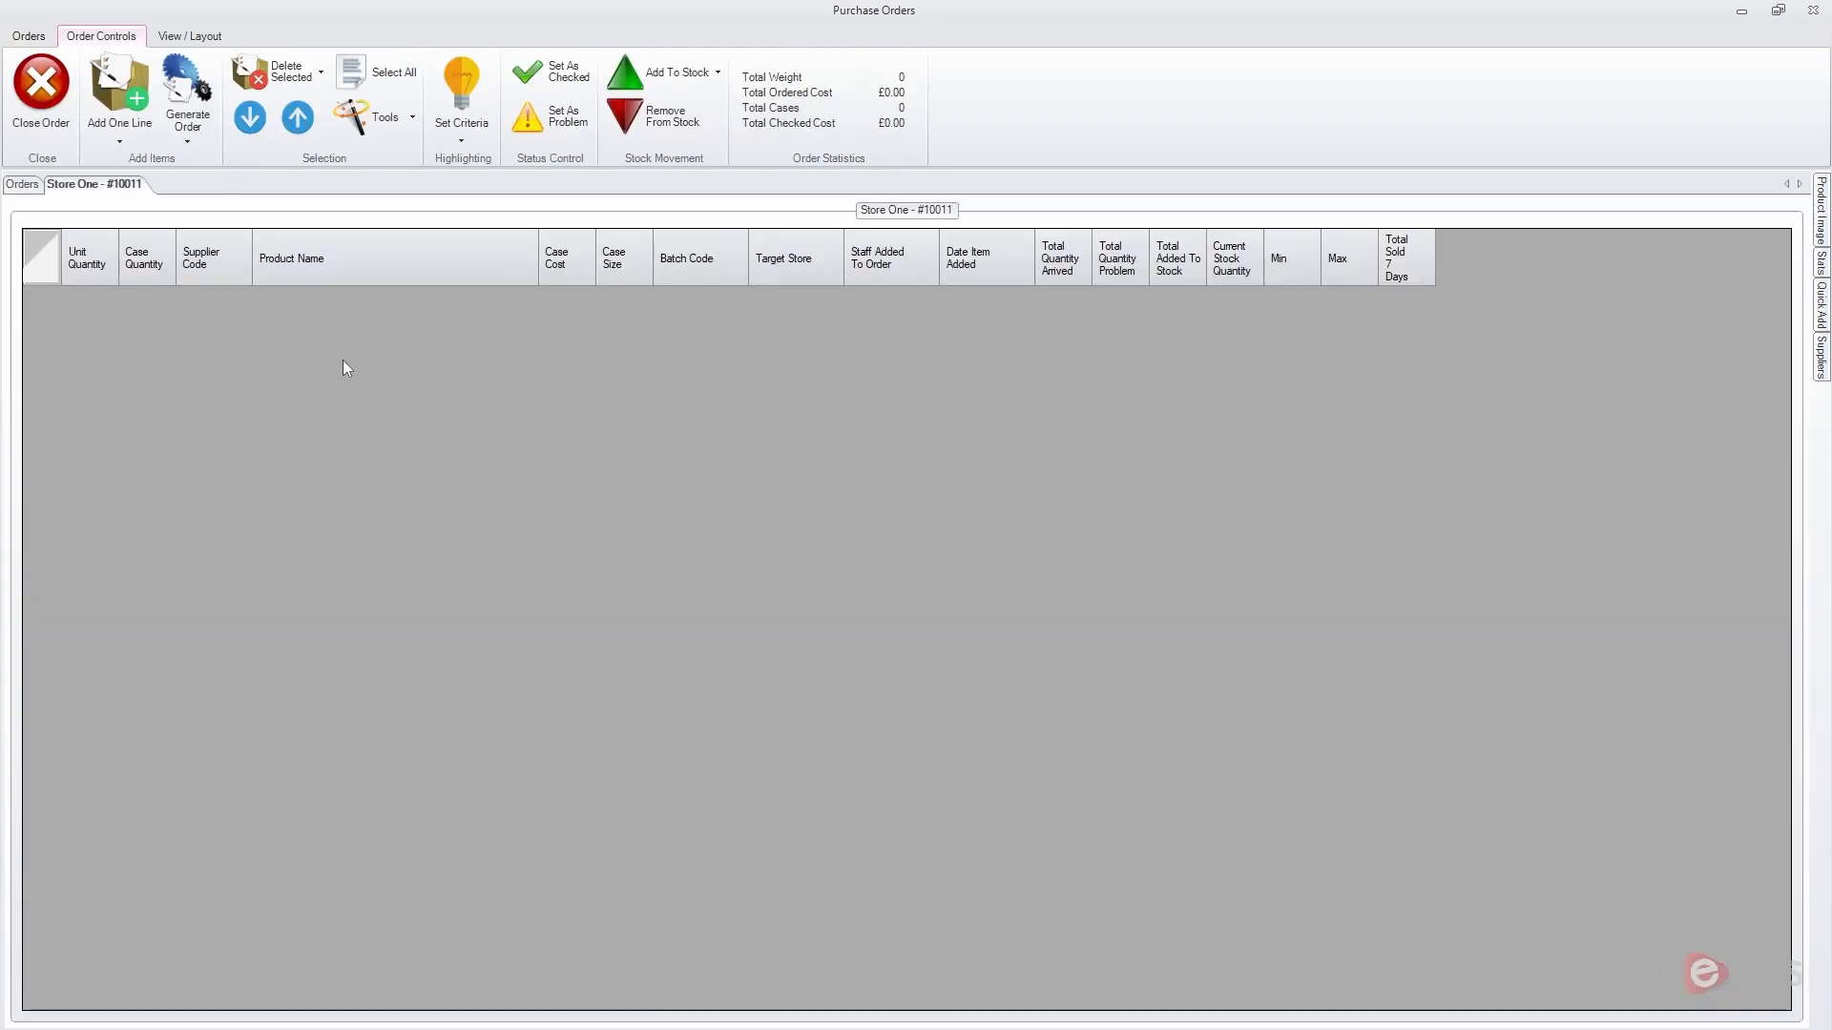
- Generate the order from minimum/maximum levels for Store Two, limited to supplier Canagan and ordering to the maximum level
{"action": "left_click", "coordinate": [184, 112]}
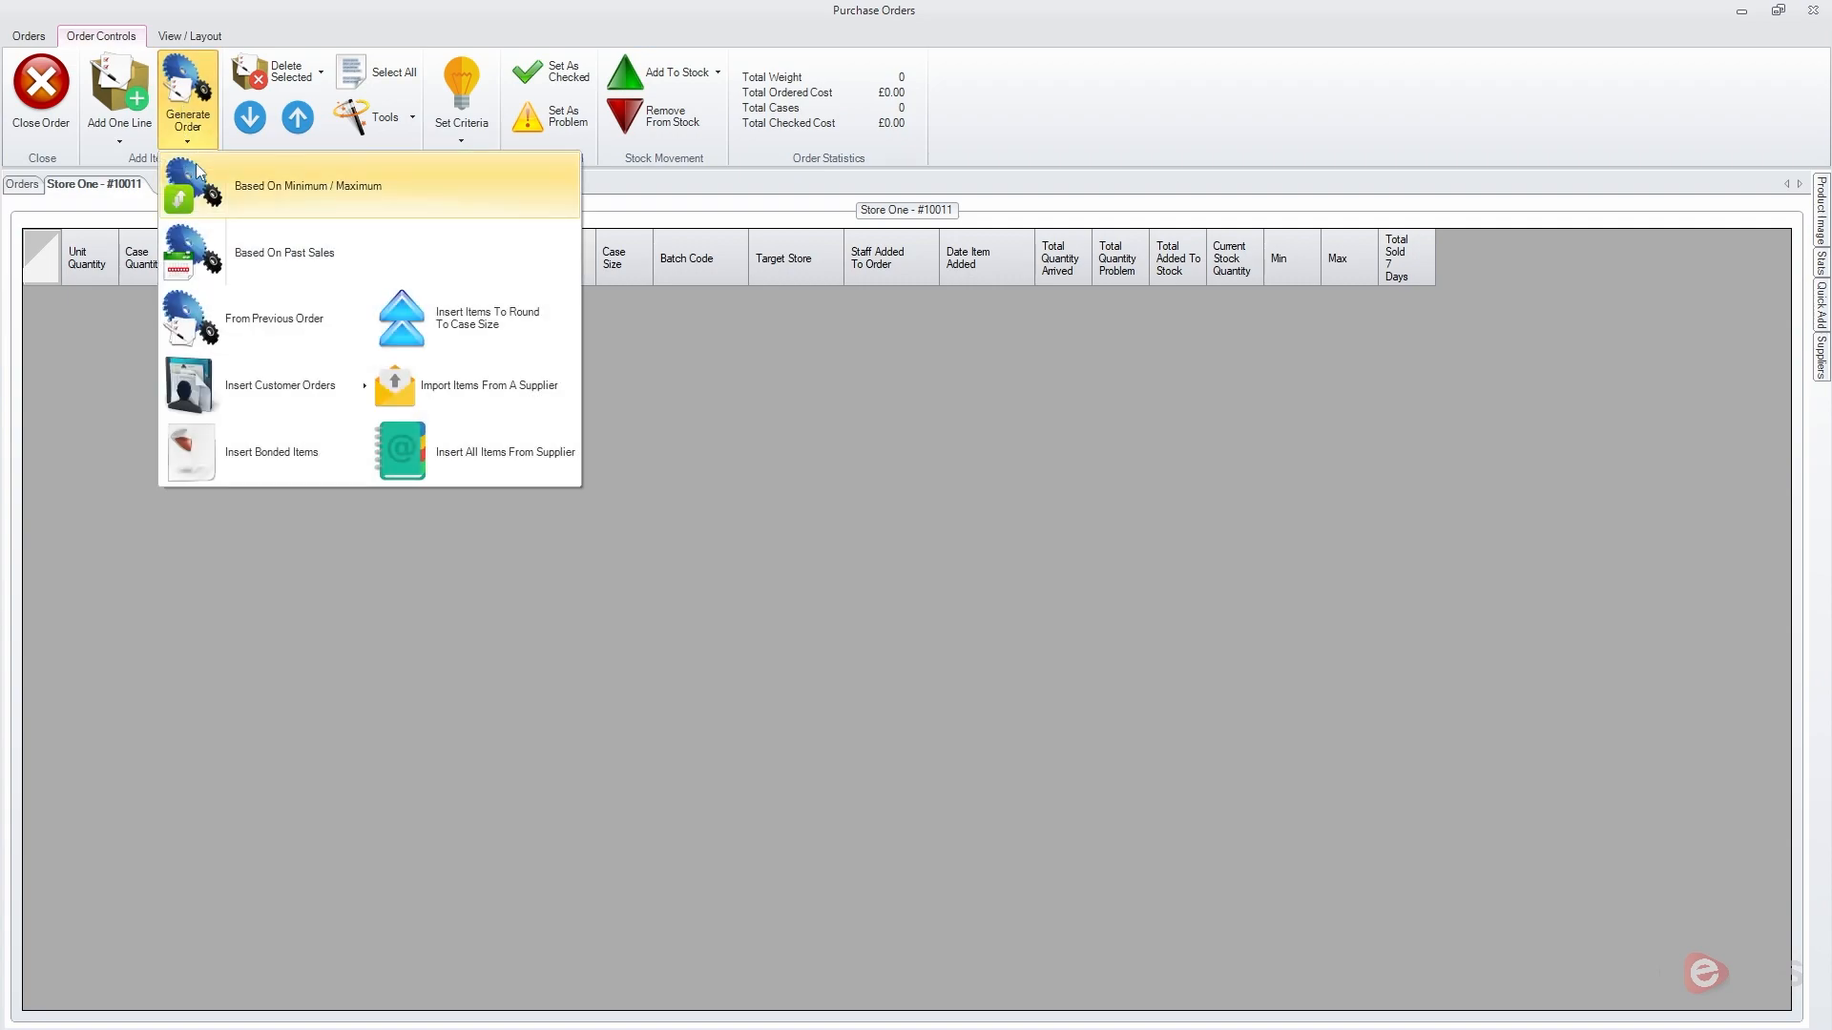
{"action": "left_click", "coordinate": [205, 183]}
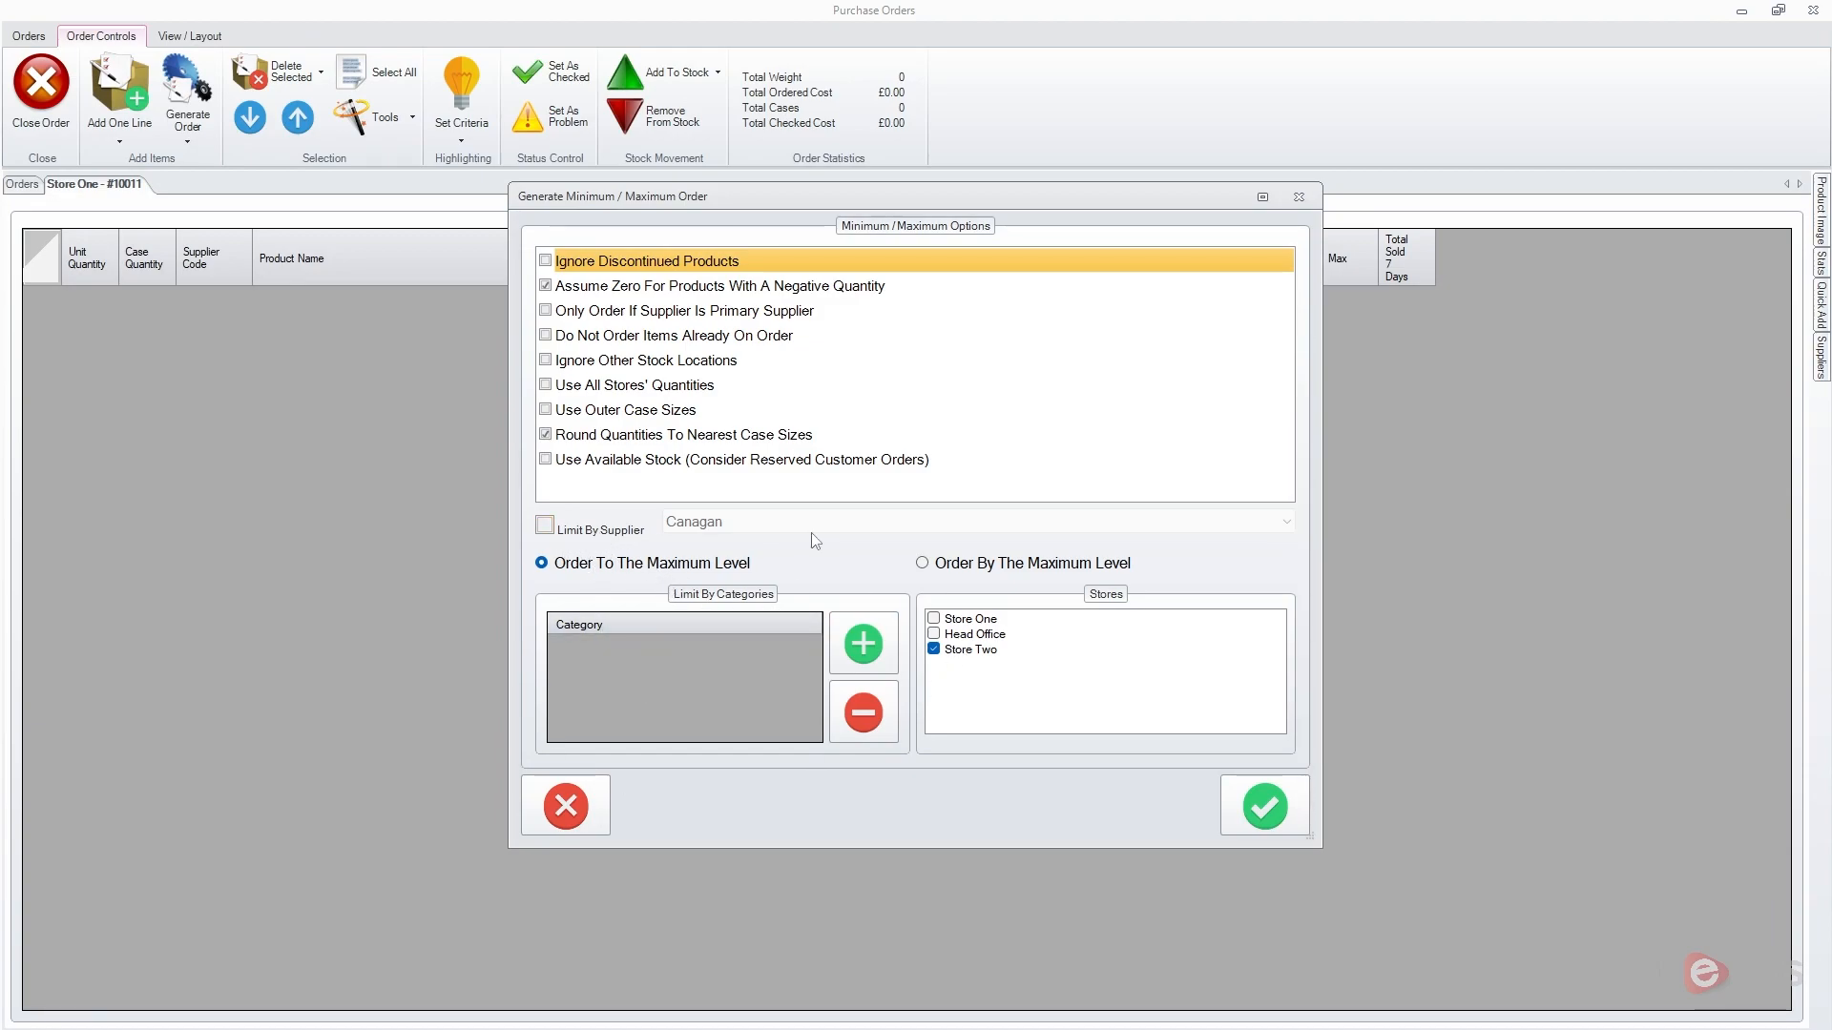
{"action": "left_click", "coordinate": [565, 528]}
{"action": "left_click", "coordinate": [565, 527]}
{"action": "left_click", "coordinate": [1256, 809]}
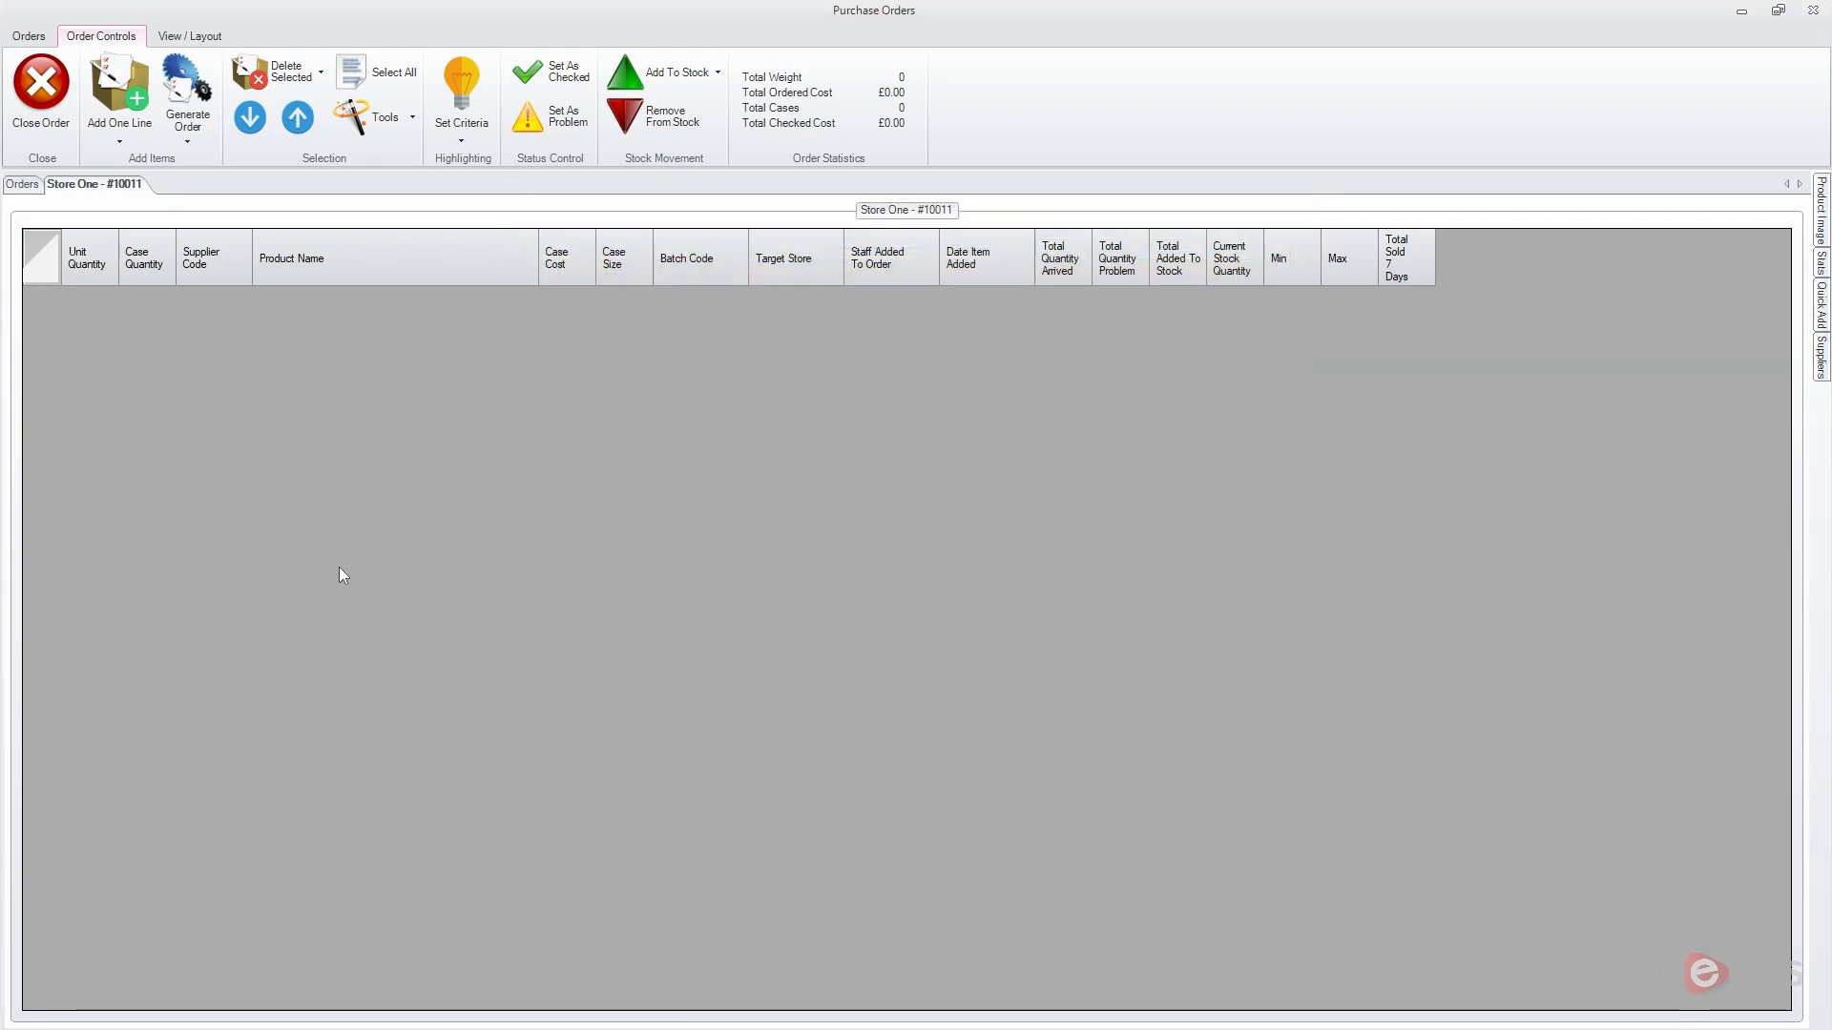
- Examine the generated Canagan lines and their target store, and close the order
{"action": "scroll", "coordinate": [1250, 691], "scroll_direction": "down", "scroll_amount": 9}
{"action": "scroll", "coordinate": [549, 630], "scroll_direction": "up", "scroll_amount": 9}
{"action": "scroll", "coordinate": [537, 626], "scroll_direction": "down", "scroll_amount": 9}
{"action": "scroll", "coordinate": [358, 641], "scroll_direction": "up", "scroll_amount": 9}
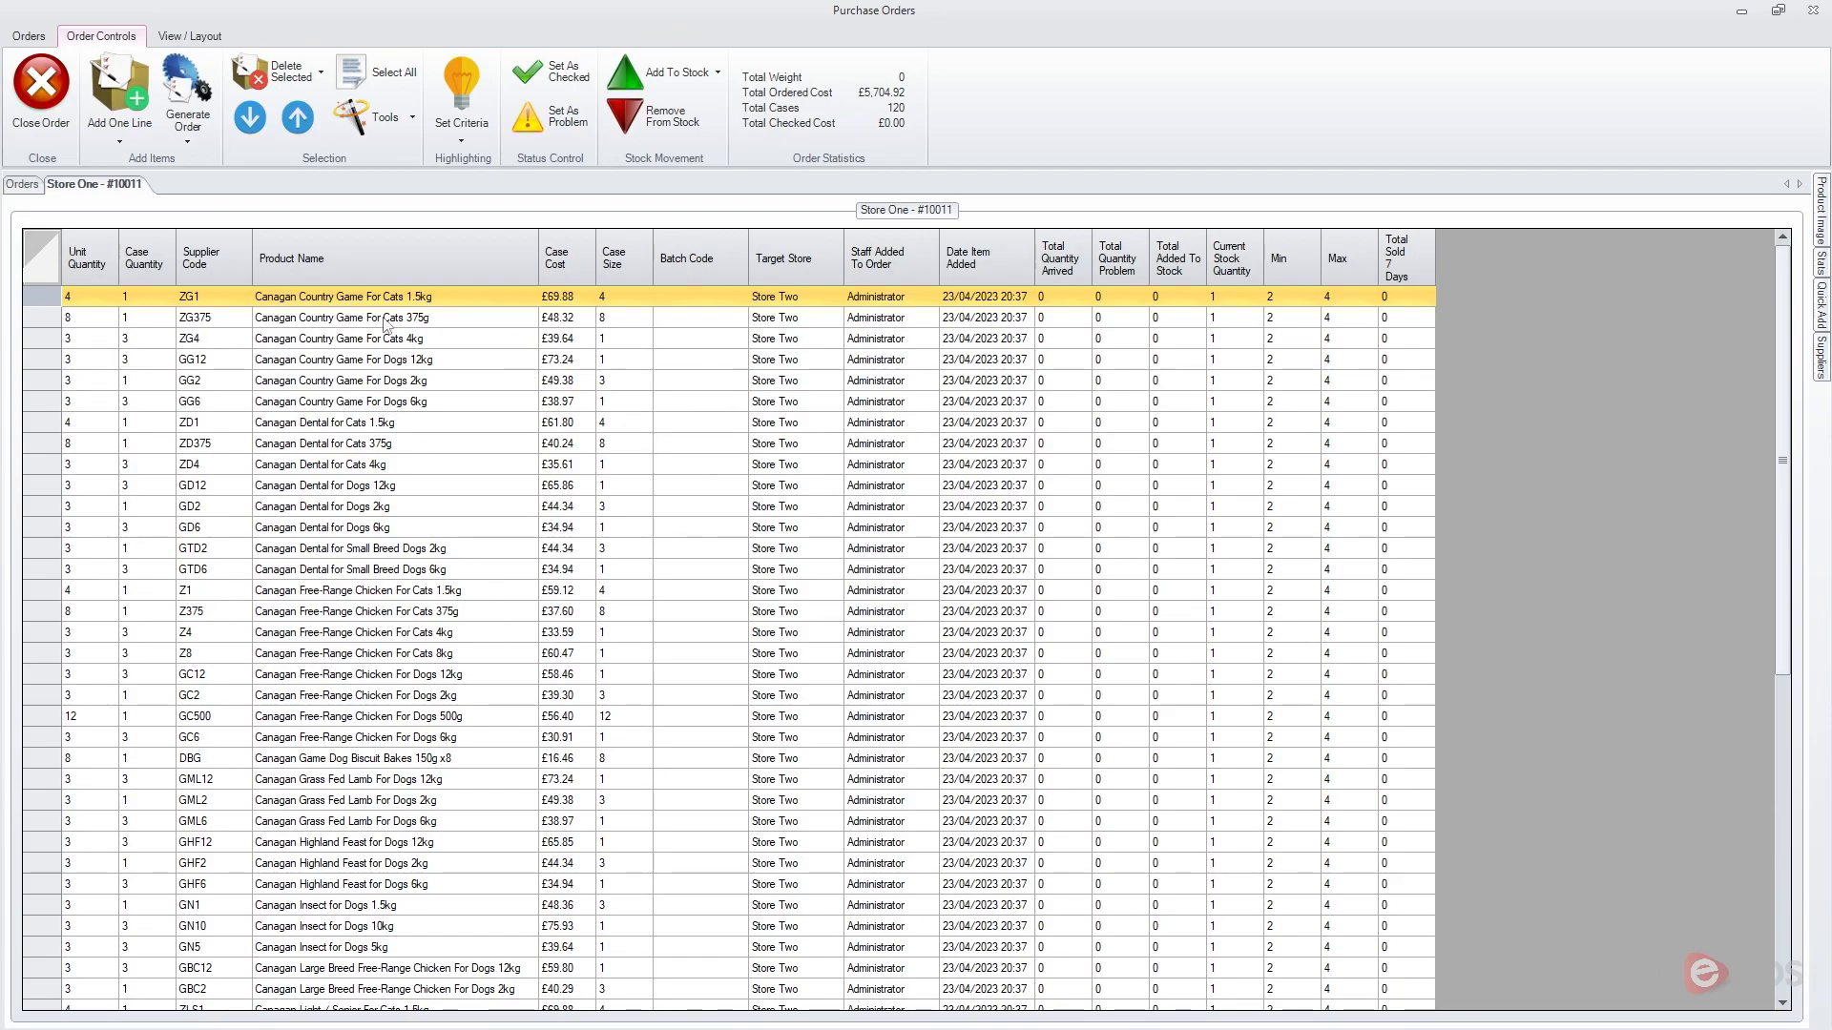
{"action": "scroll", "coordinate": [568, 487], "scroll_direction": "down", "scroll_amount": 7}
{"action": "scroll", "coordinate": [569, 486], "scroll_direction": "up", "scroll_amount": 7}
{"action": "left_click", "coordinate": [42, 91]}
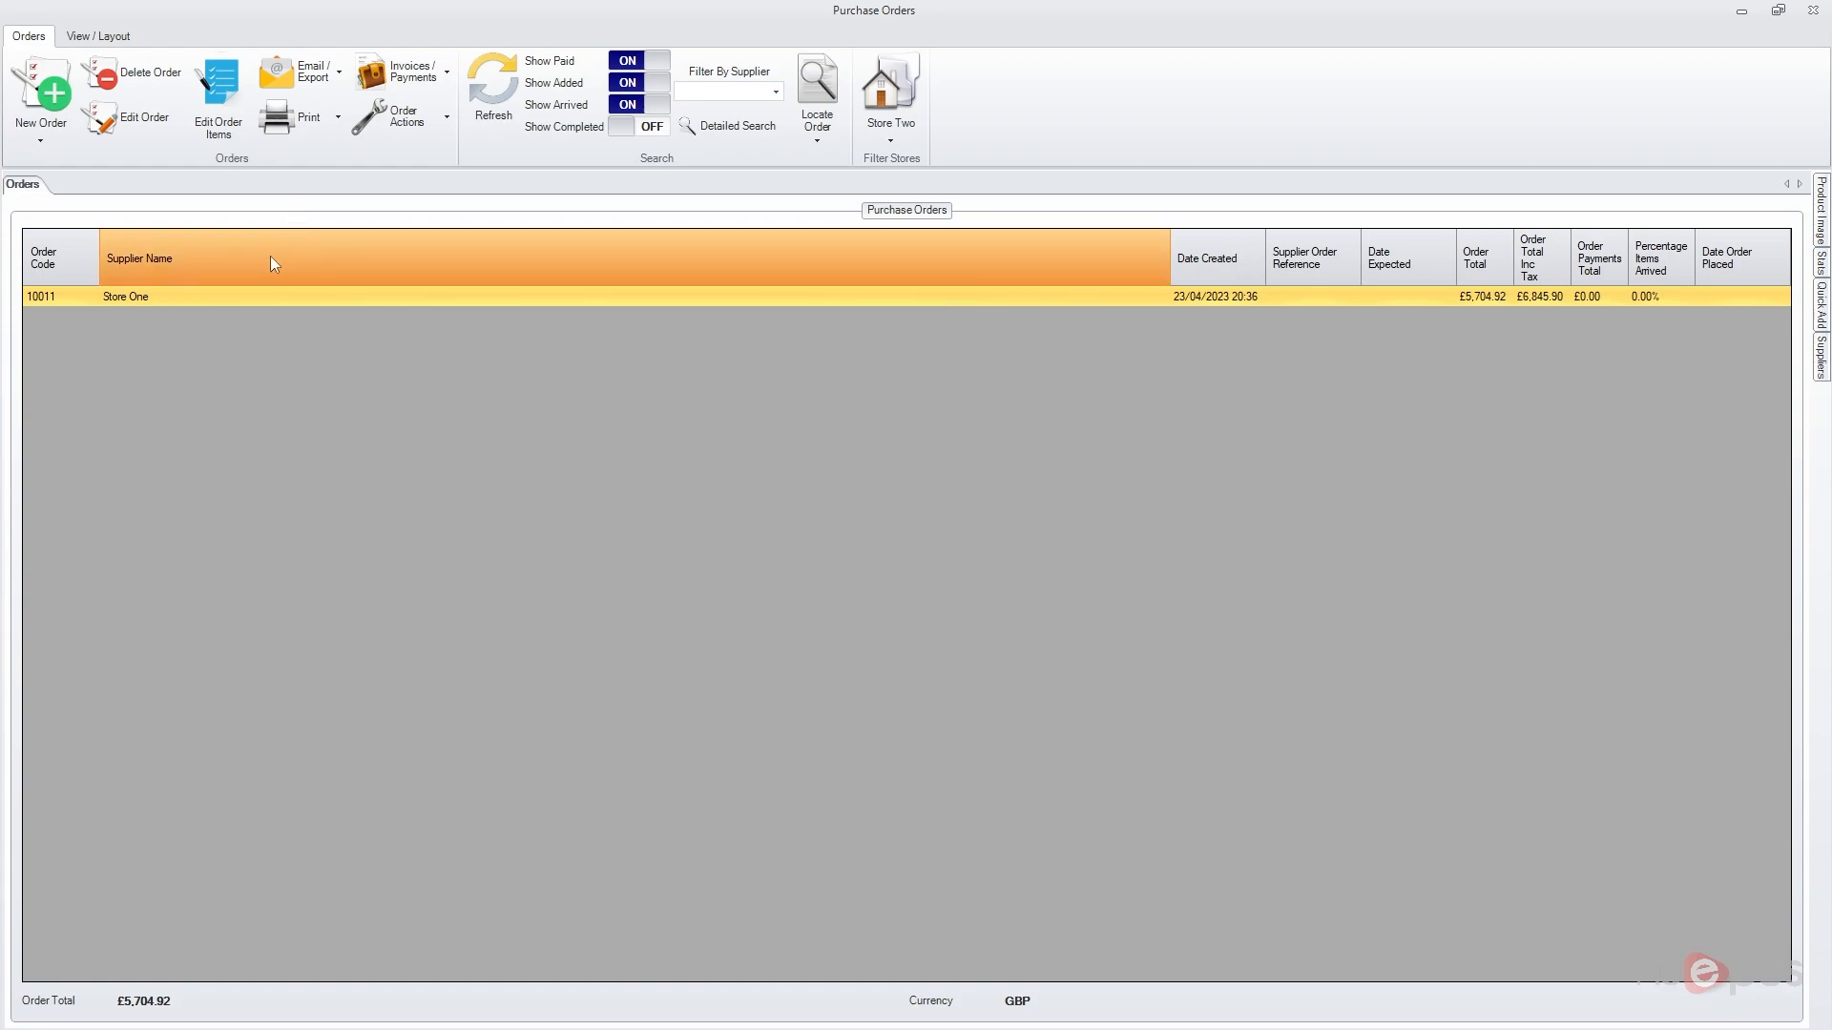
- Filter the purchase orders list to Store One, and return the filter to Store Two
{"action": "left_click", "coordinate": [885, 128]}
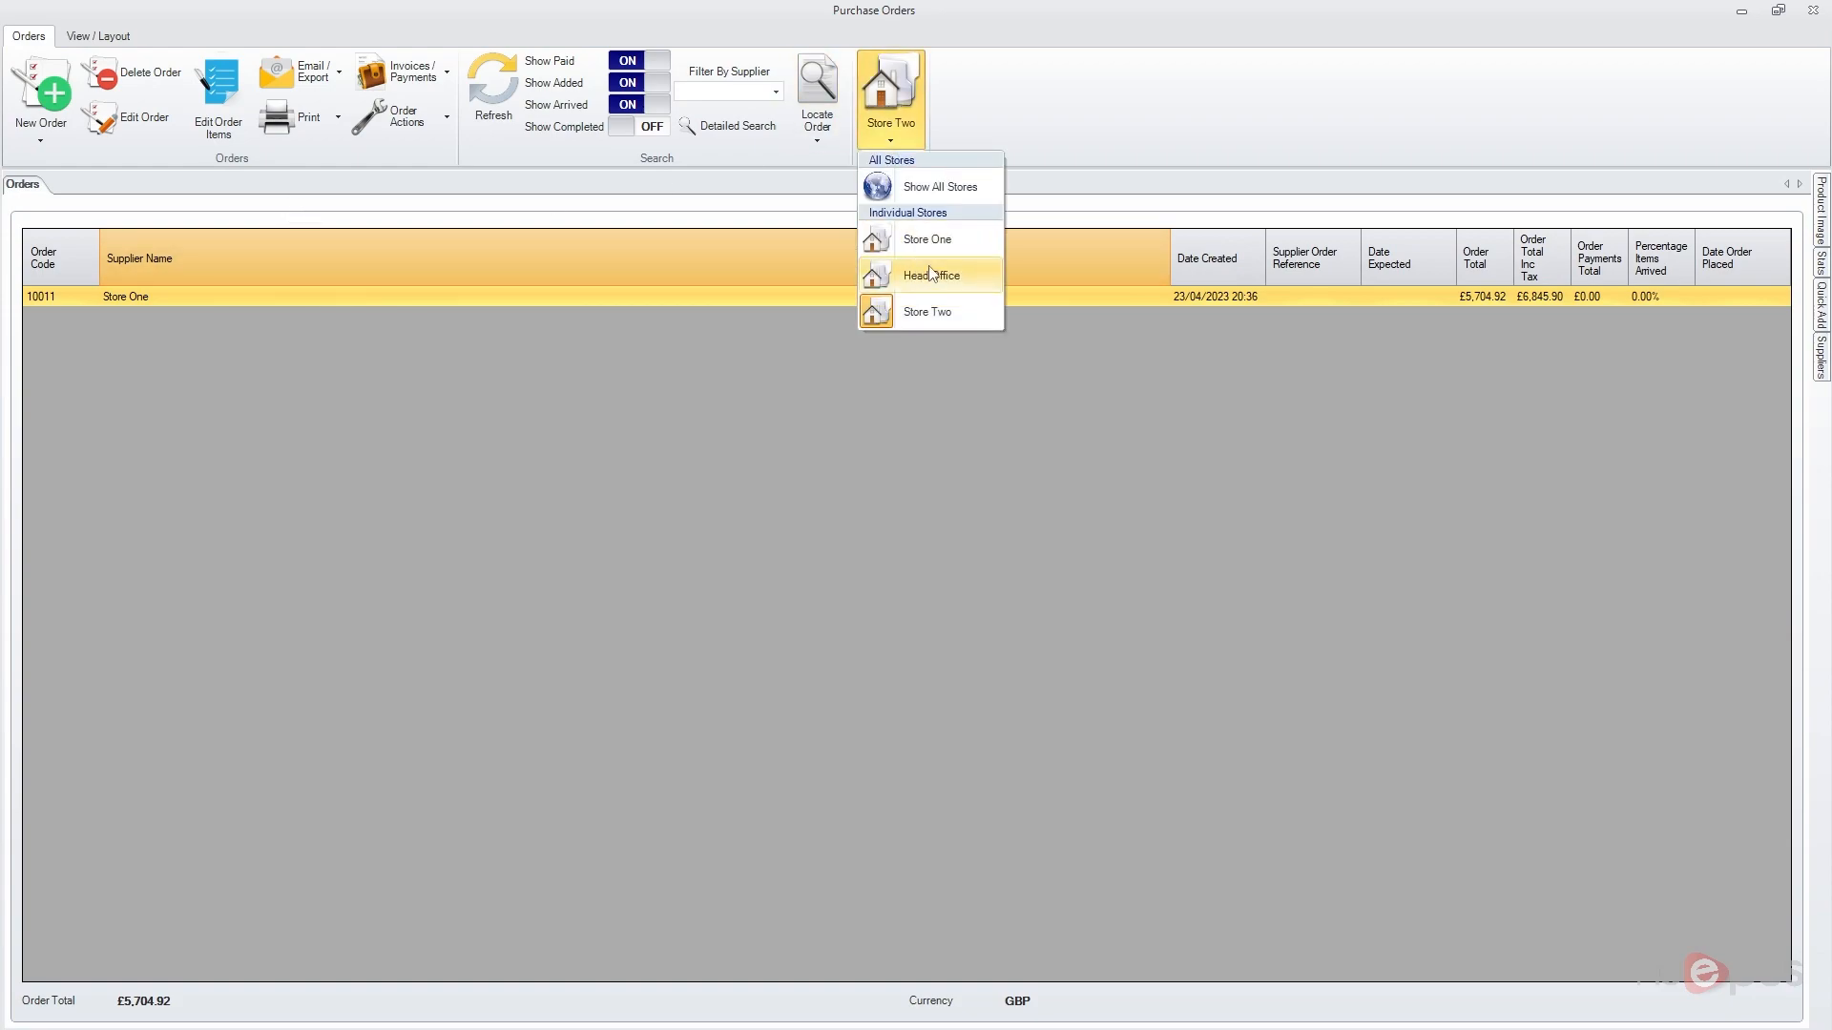
{"action": "left_click", "coordinate": [932, 247]}
{"action": "left_click", "coordinate": [900, 131]}
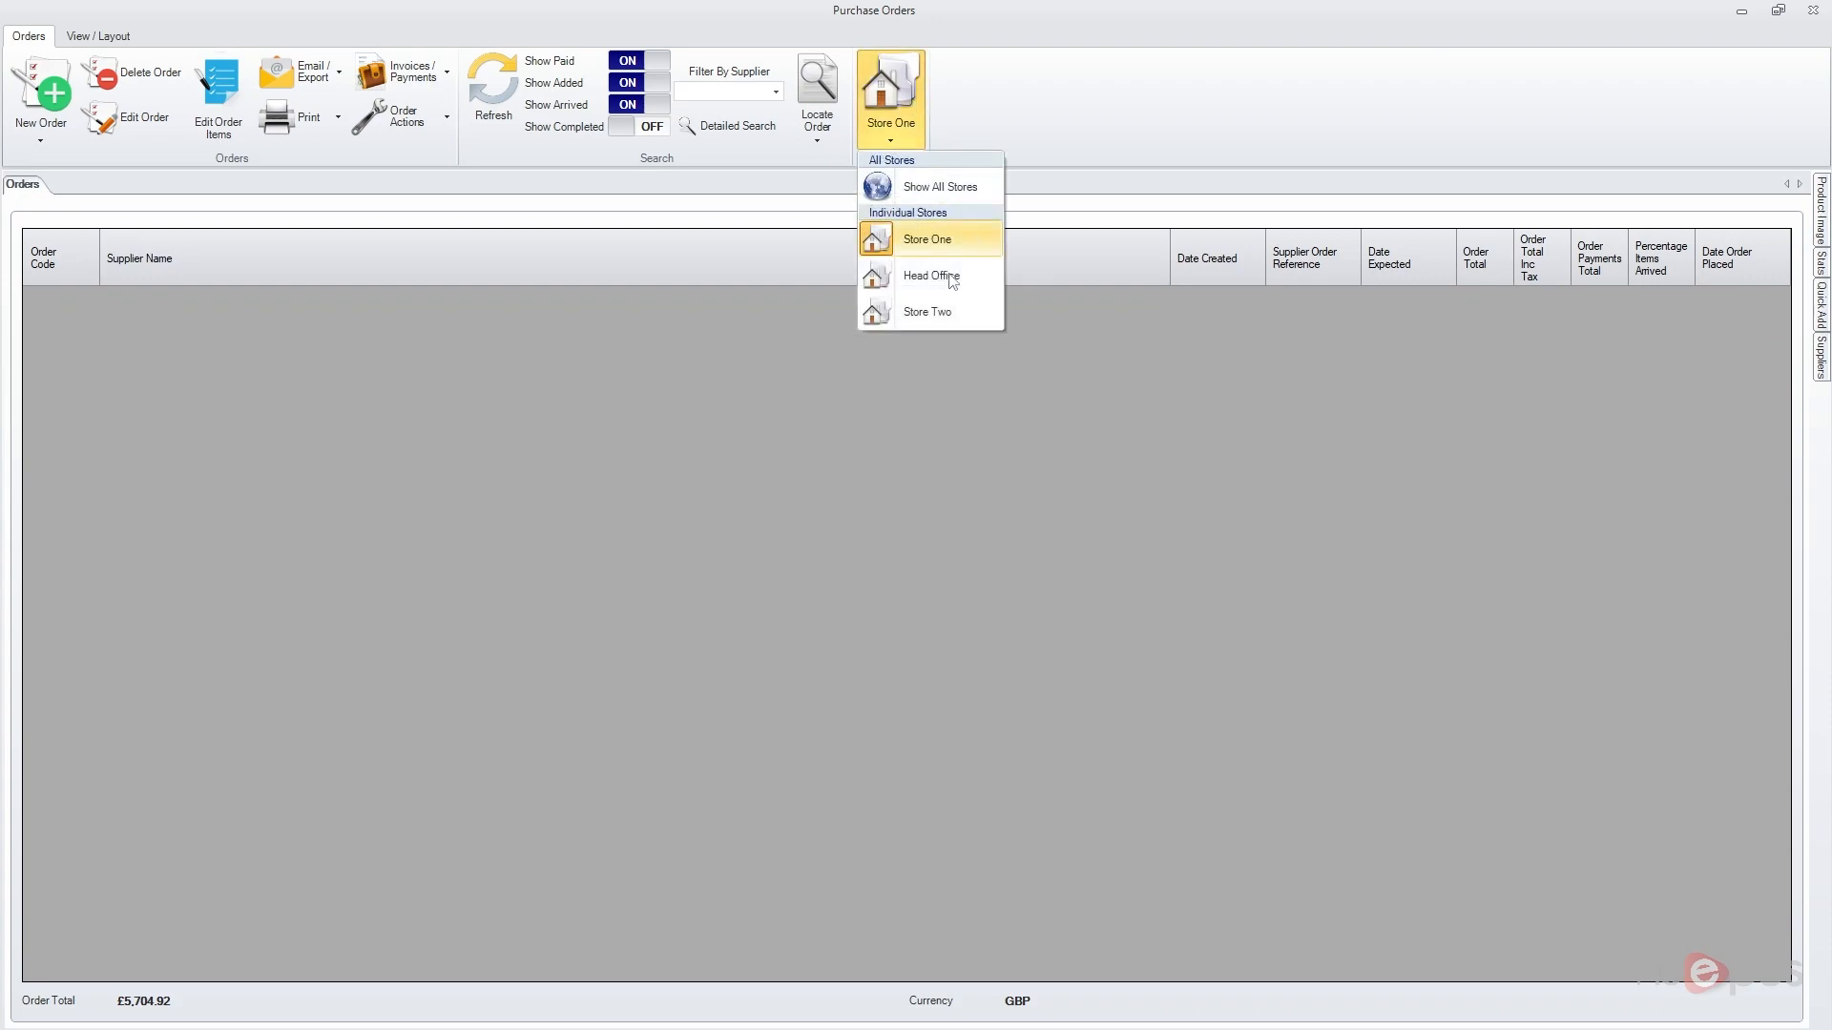
{"action": "left_click", "coordinate": [944, 306]}
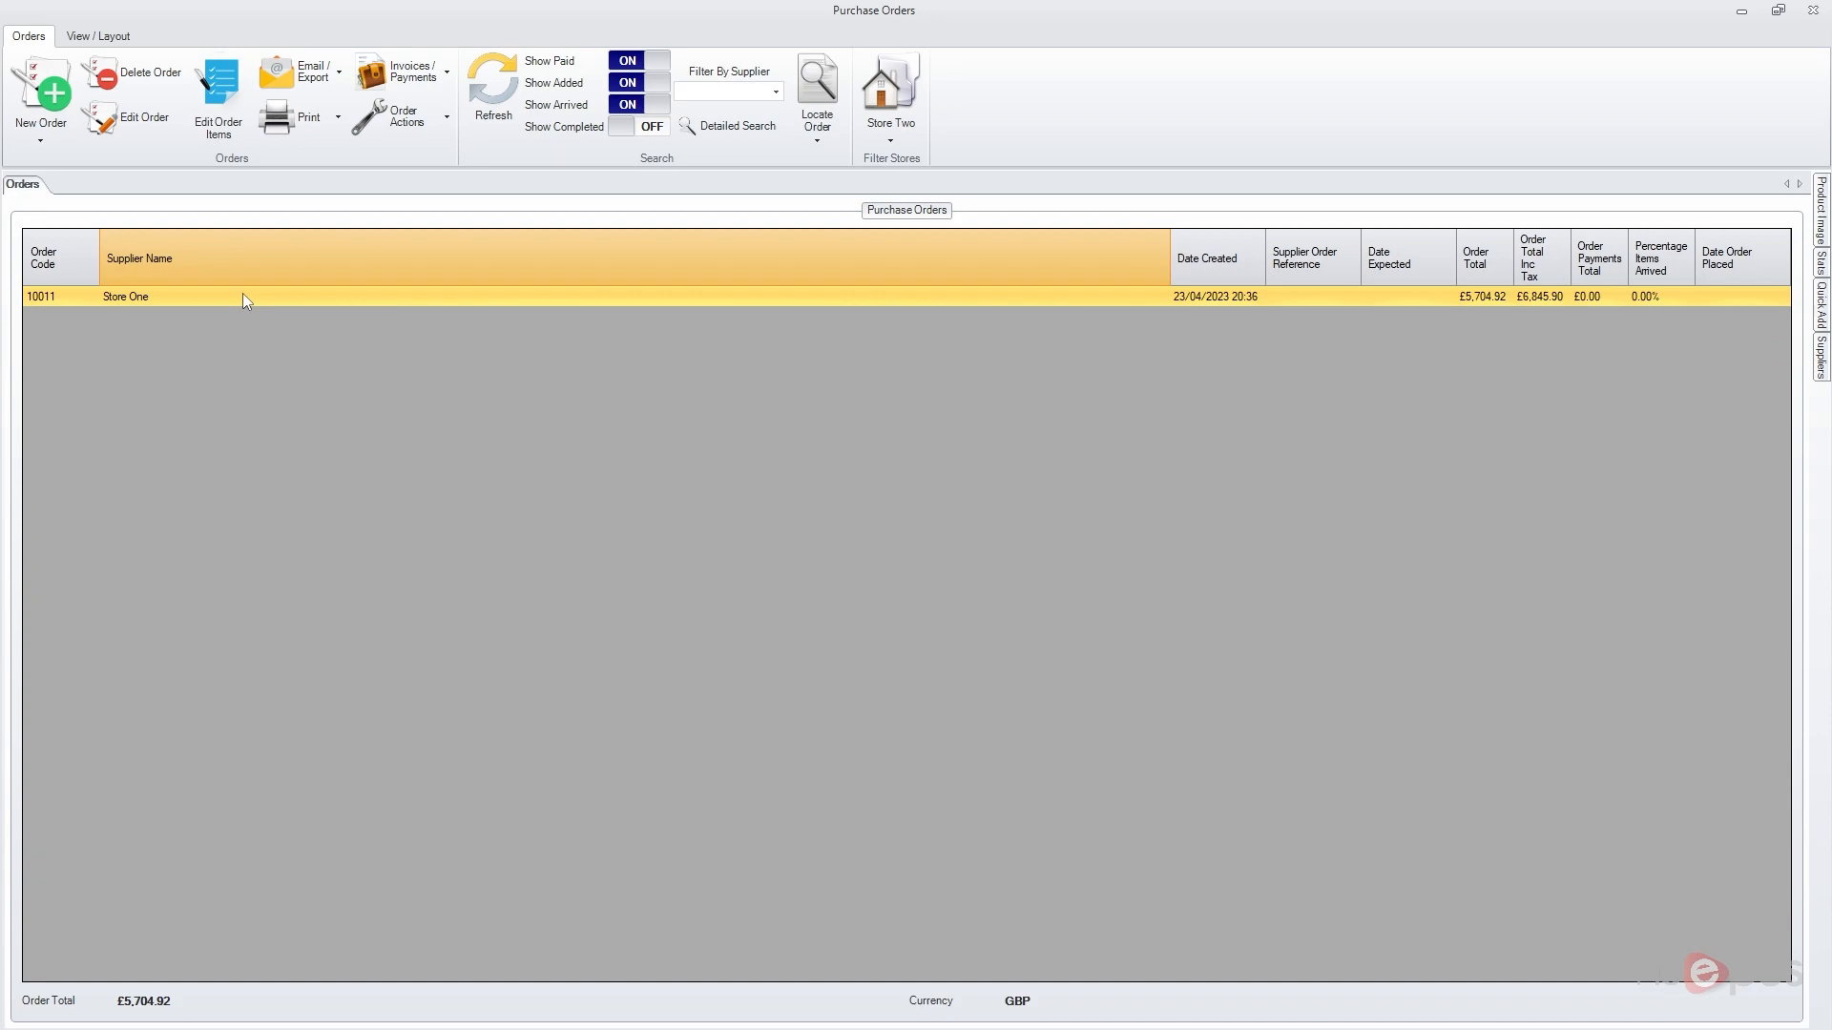
- Open the Store Two order's items, set all lines as checked, and add them to stock
{"action": "left_click", "coordinate": [218, 96]}
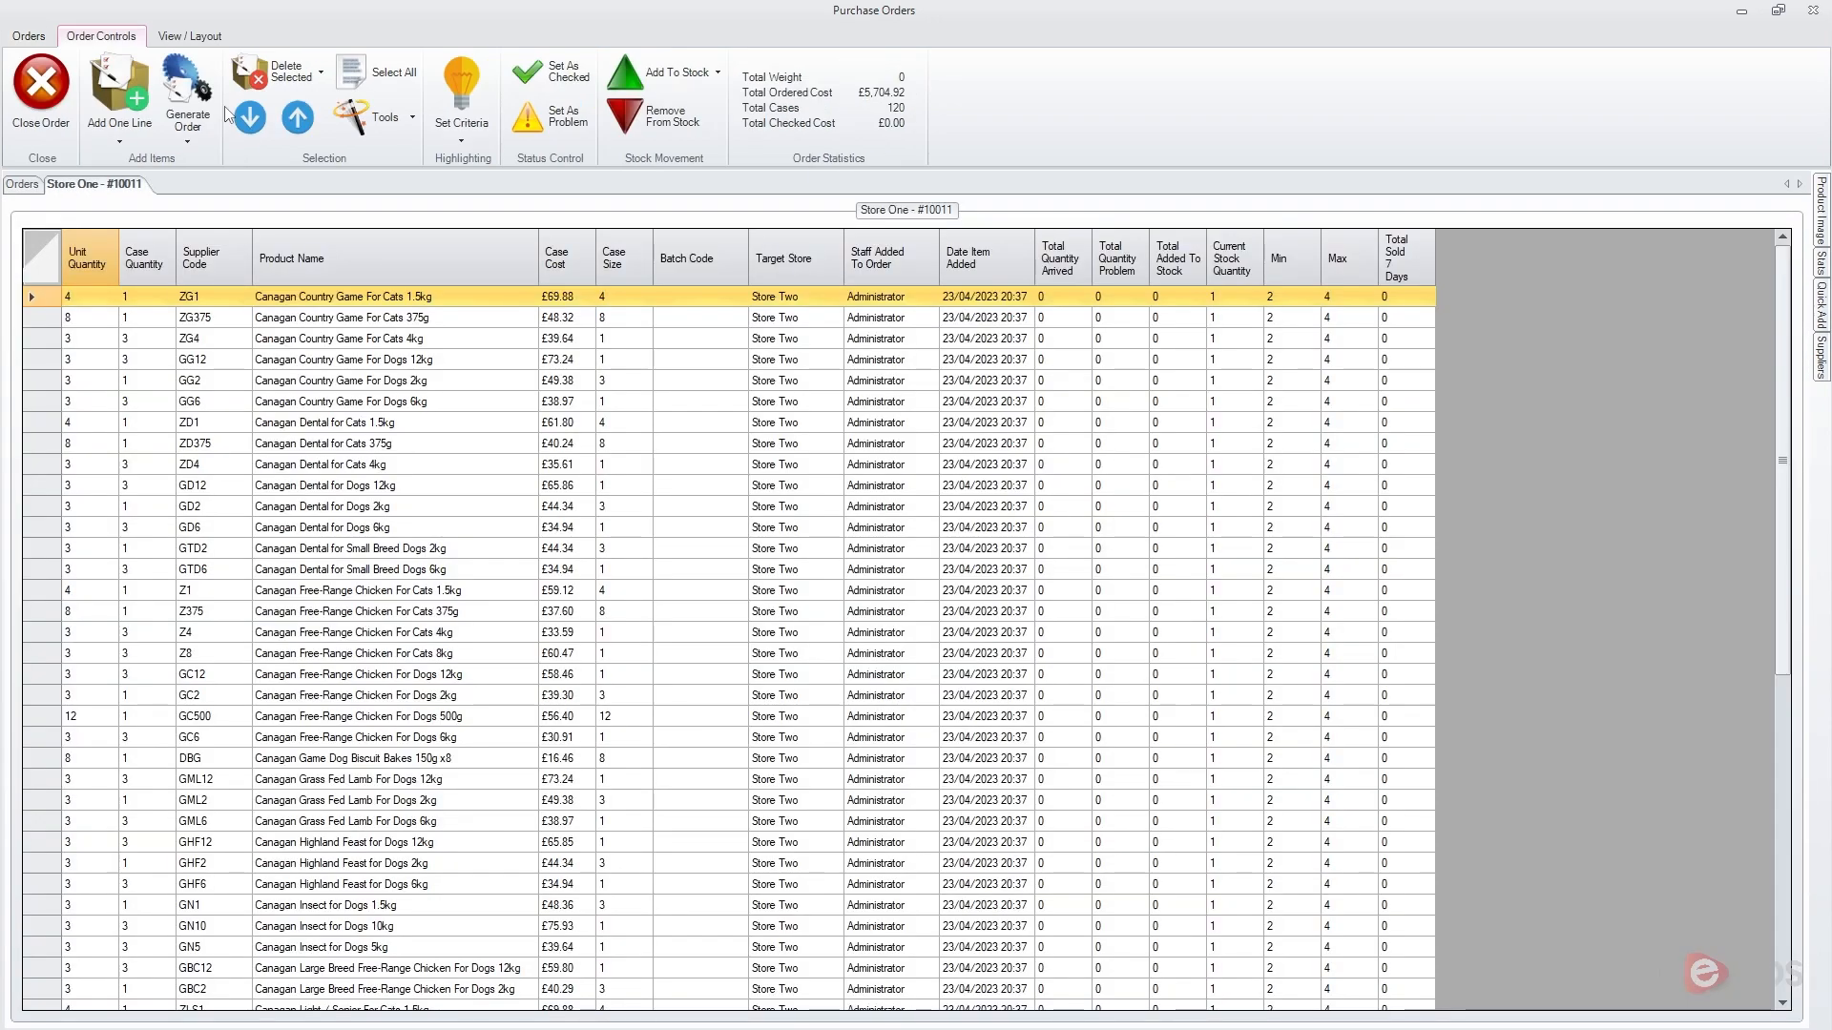
{"action": "left_click", "coordinate": [791, 323]}
{"action": "left_click", "coordinate": [788, 303]}
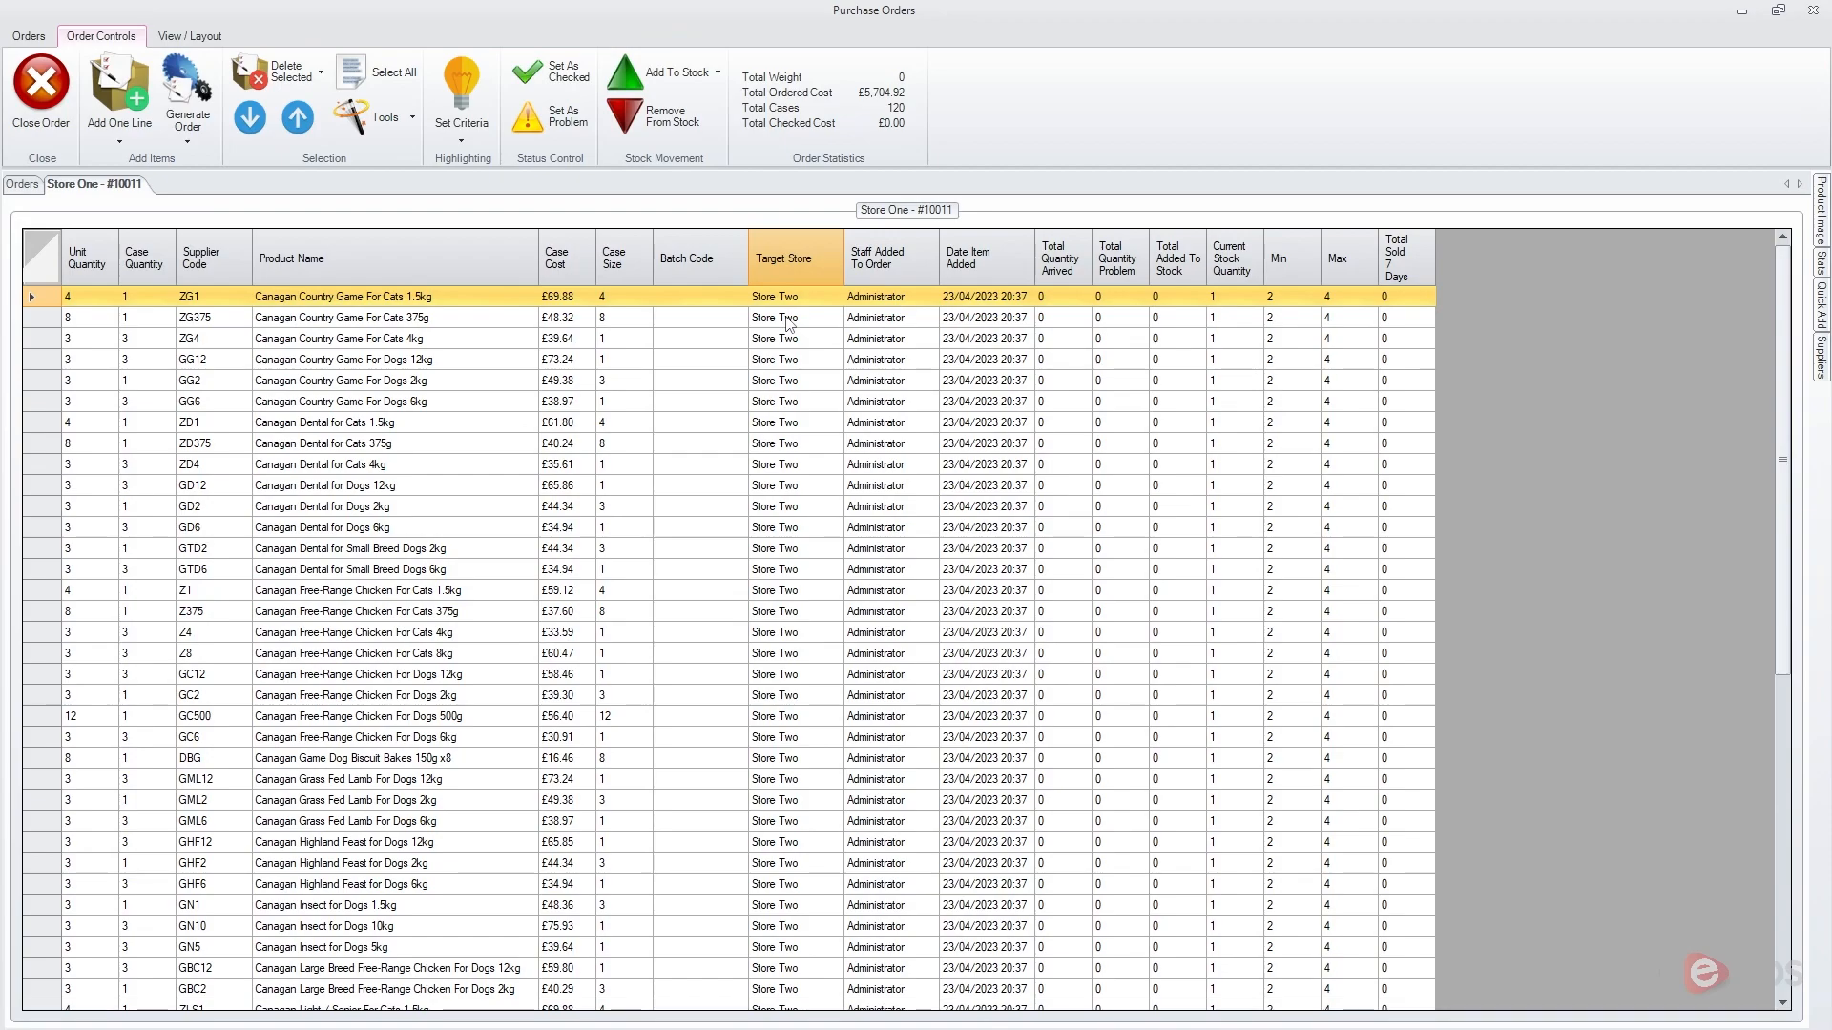
{"action": "left_click", "coordinate": [379, 72]}
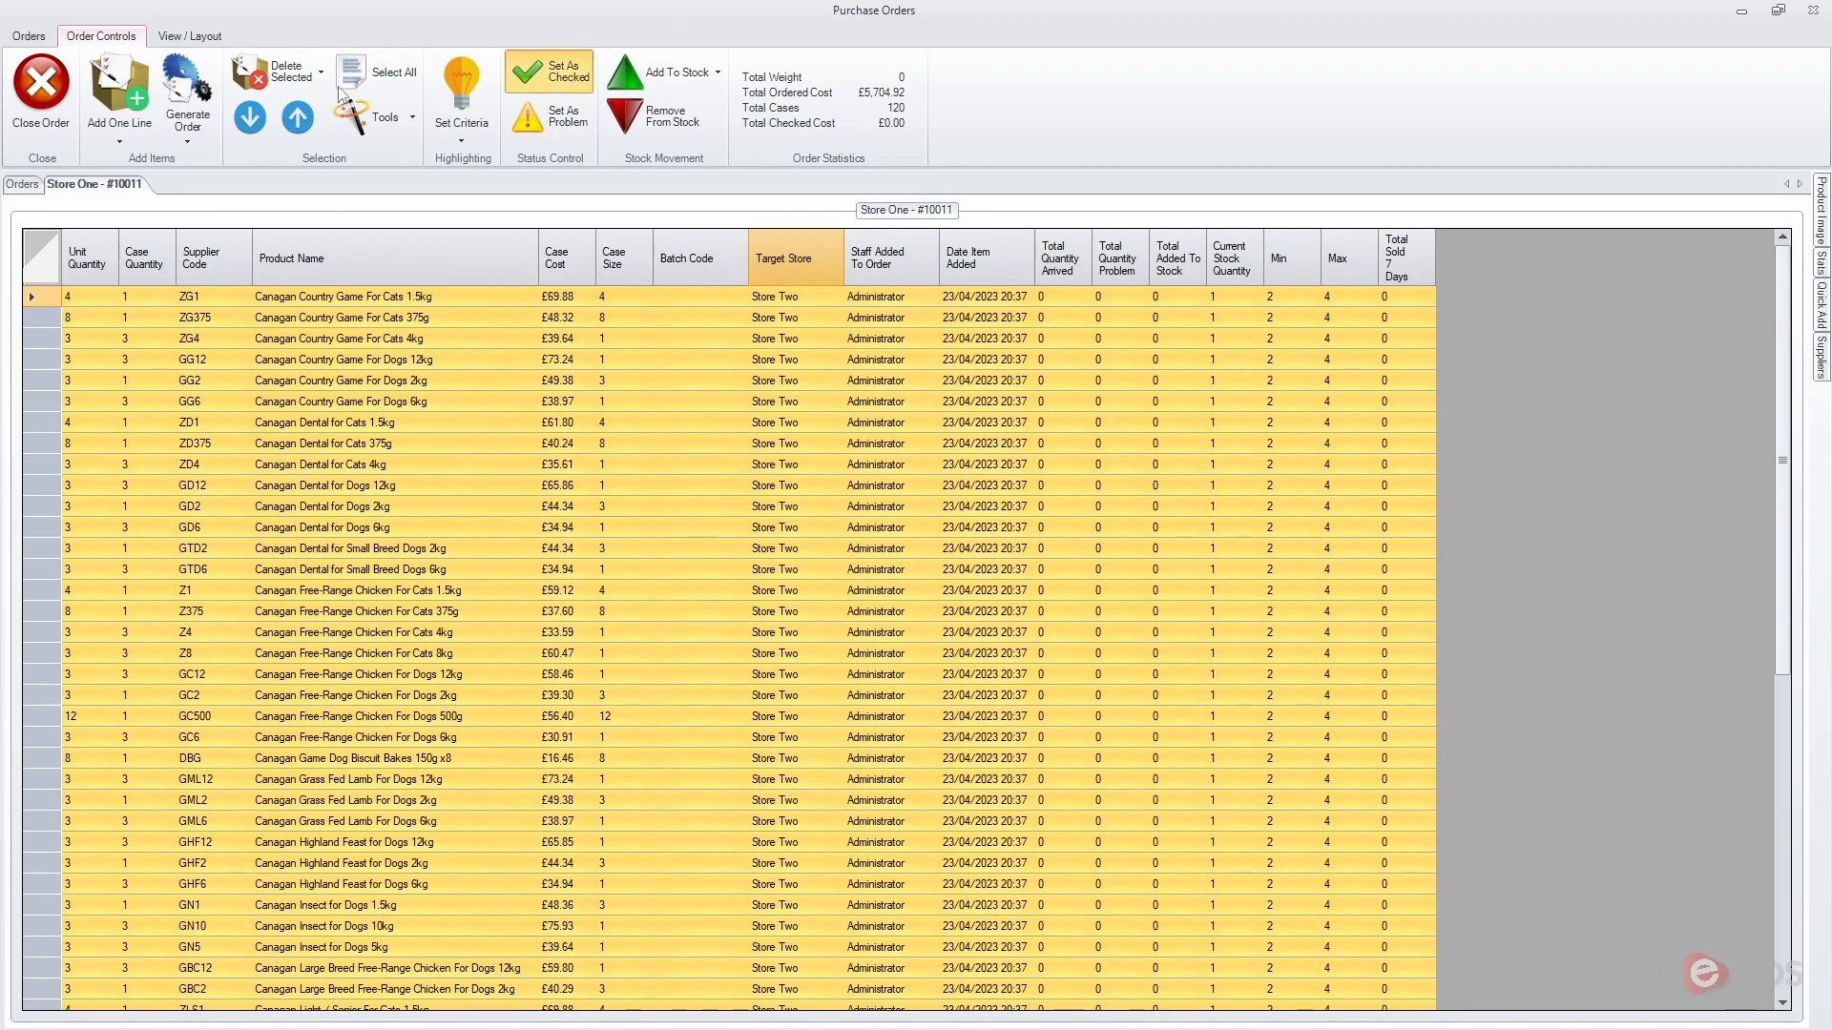
{"action": "left_click", "coordinate": [571, 73]}
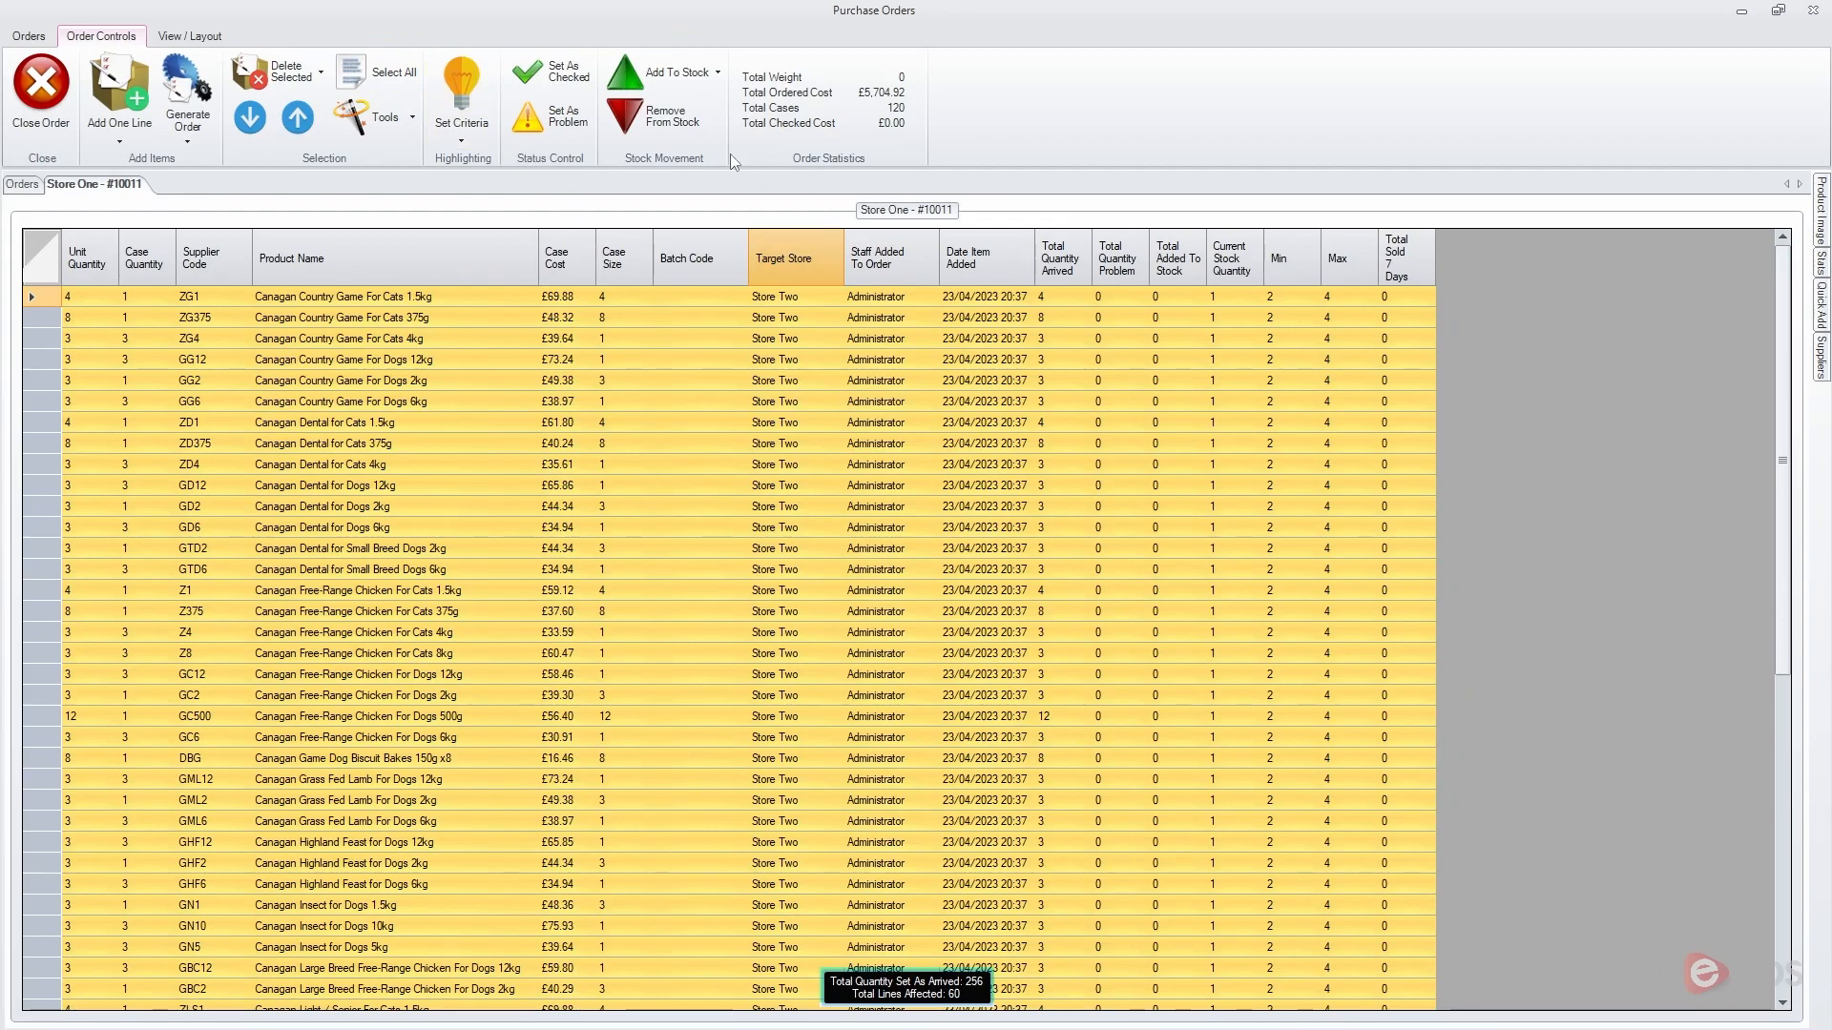
{"action": "left_click", "coordinate": [685, 84]}
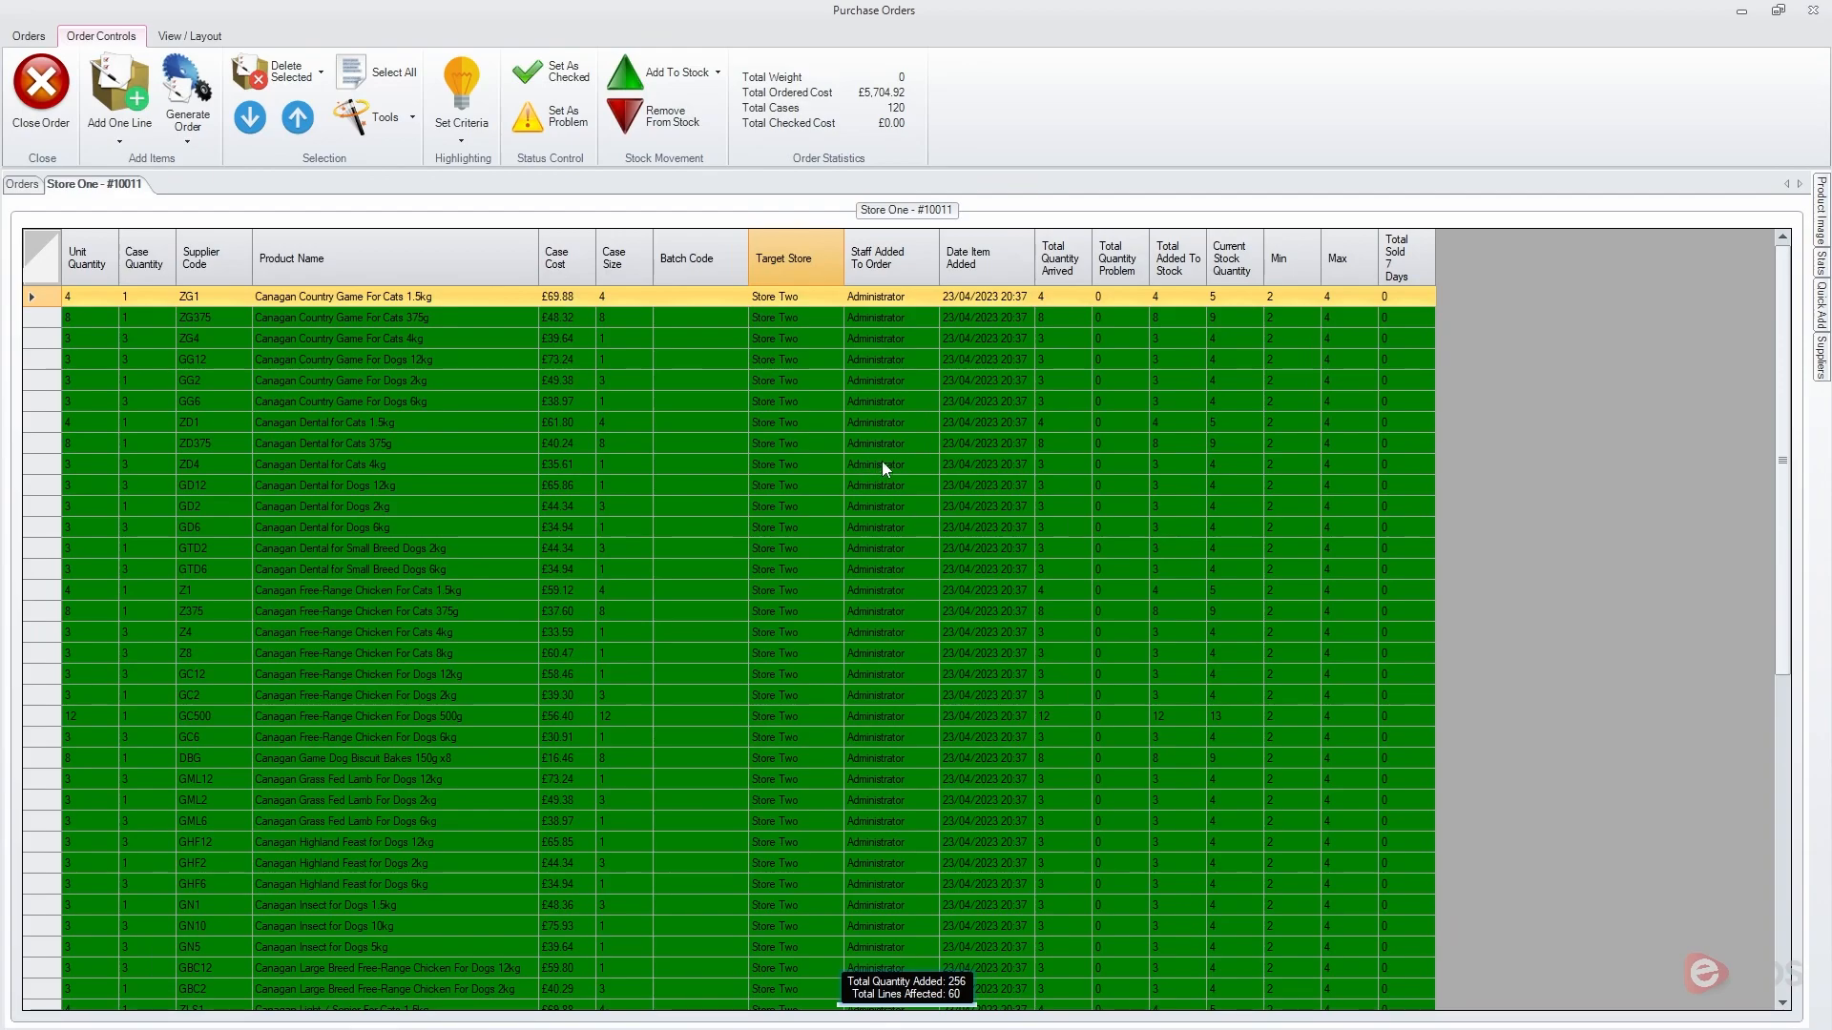
{"action": "left_click", "coordinate": [883, 448]}
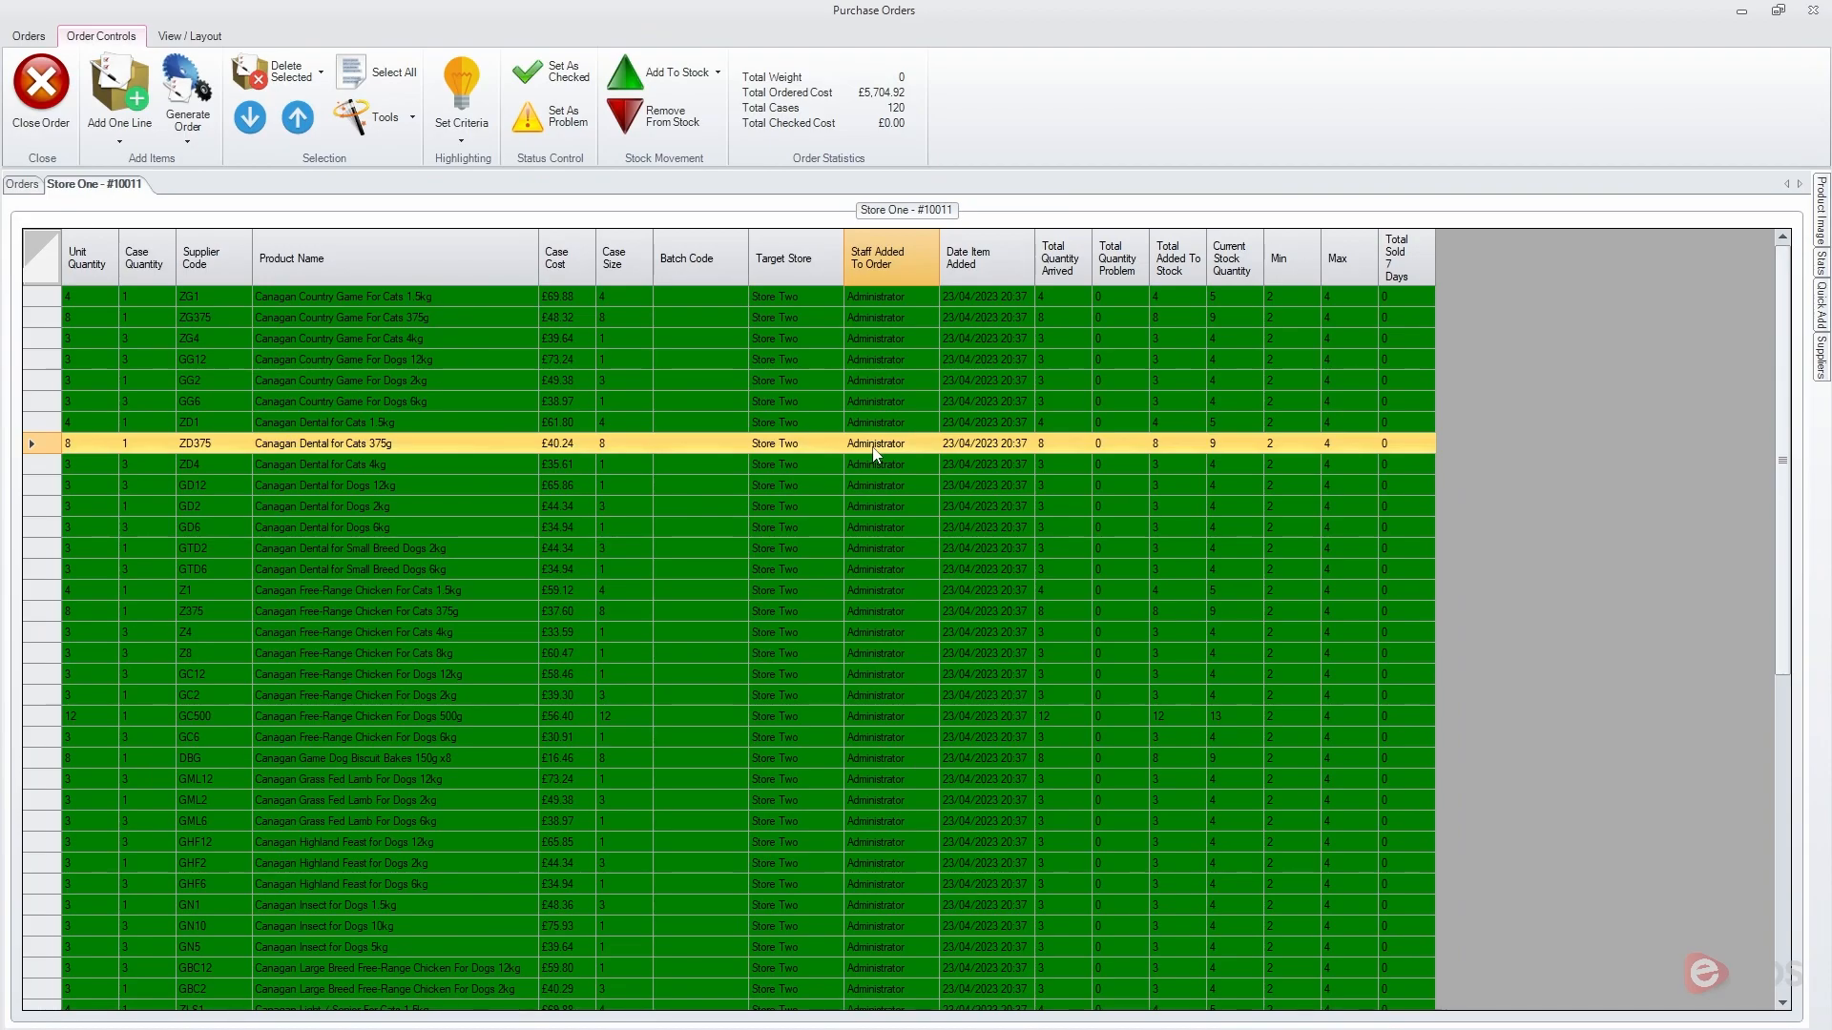
- Close the order and the purchase orders window, and return to the main menu
{"action": "left_click", "coordinate": [41, 86]}
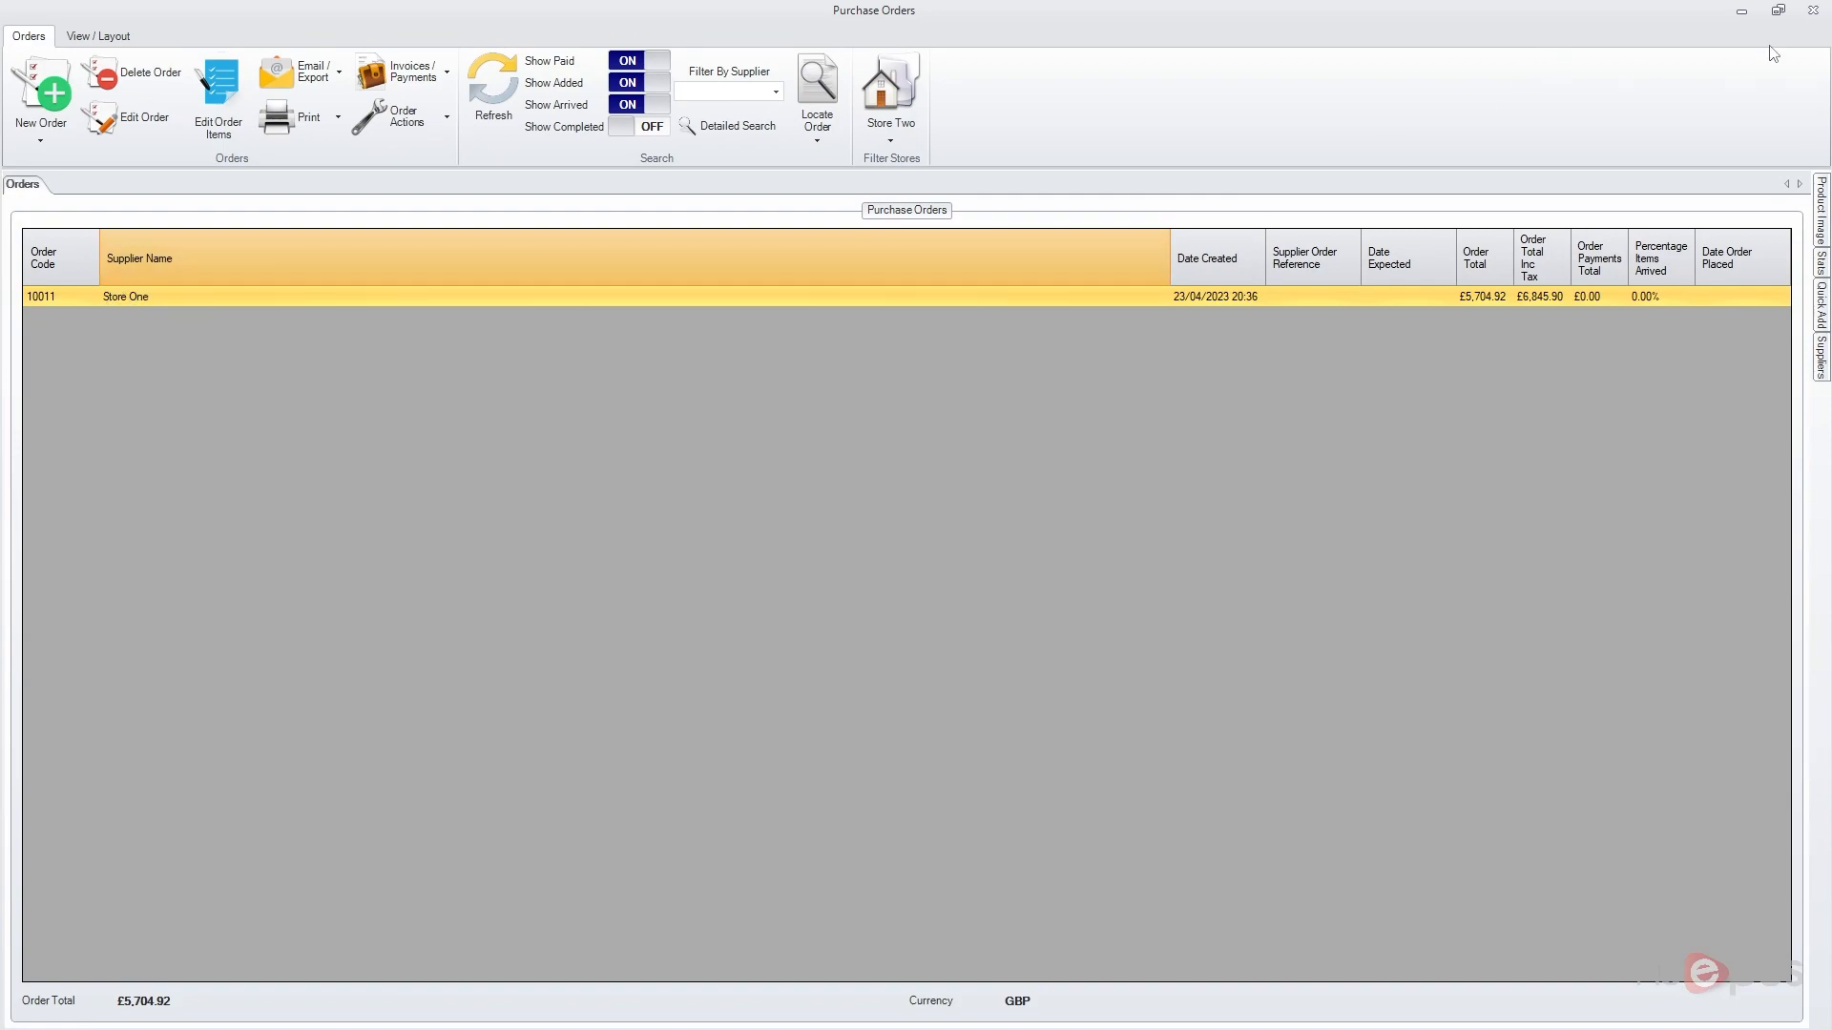
{"action": "left_click", "coordinate": [1812, 10]}
{"action": "left_click", "coordinate": [1813, 142]}
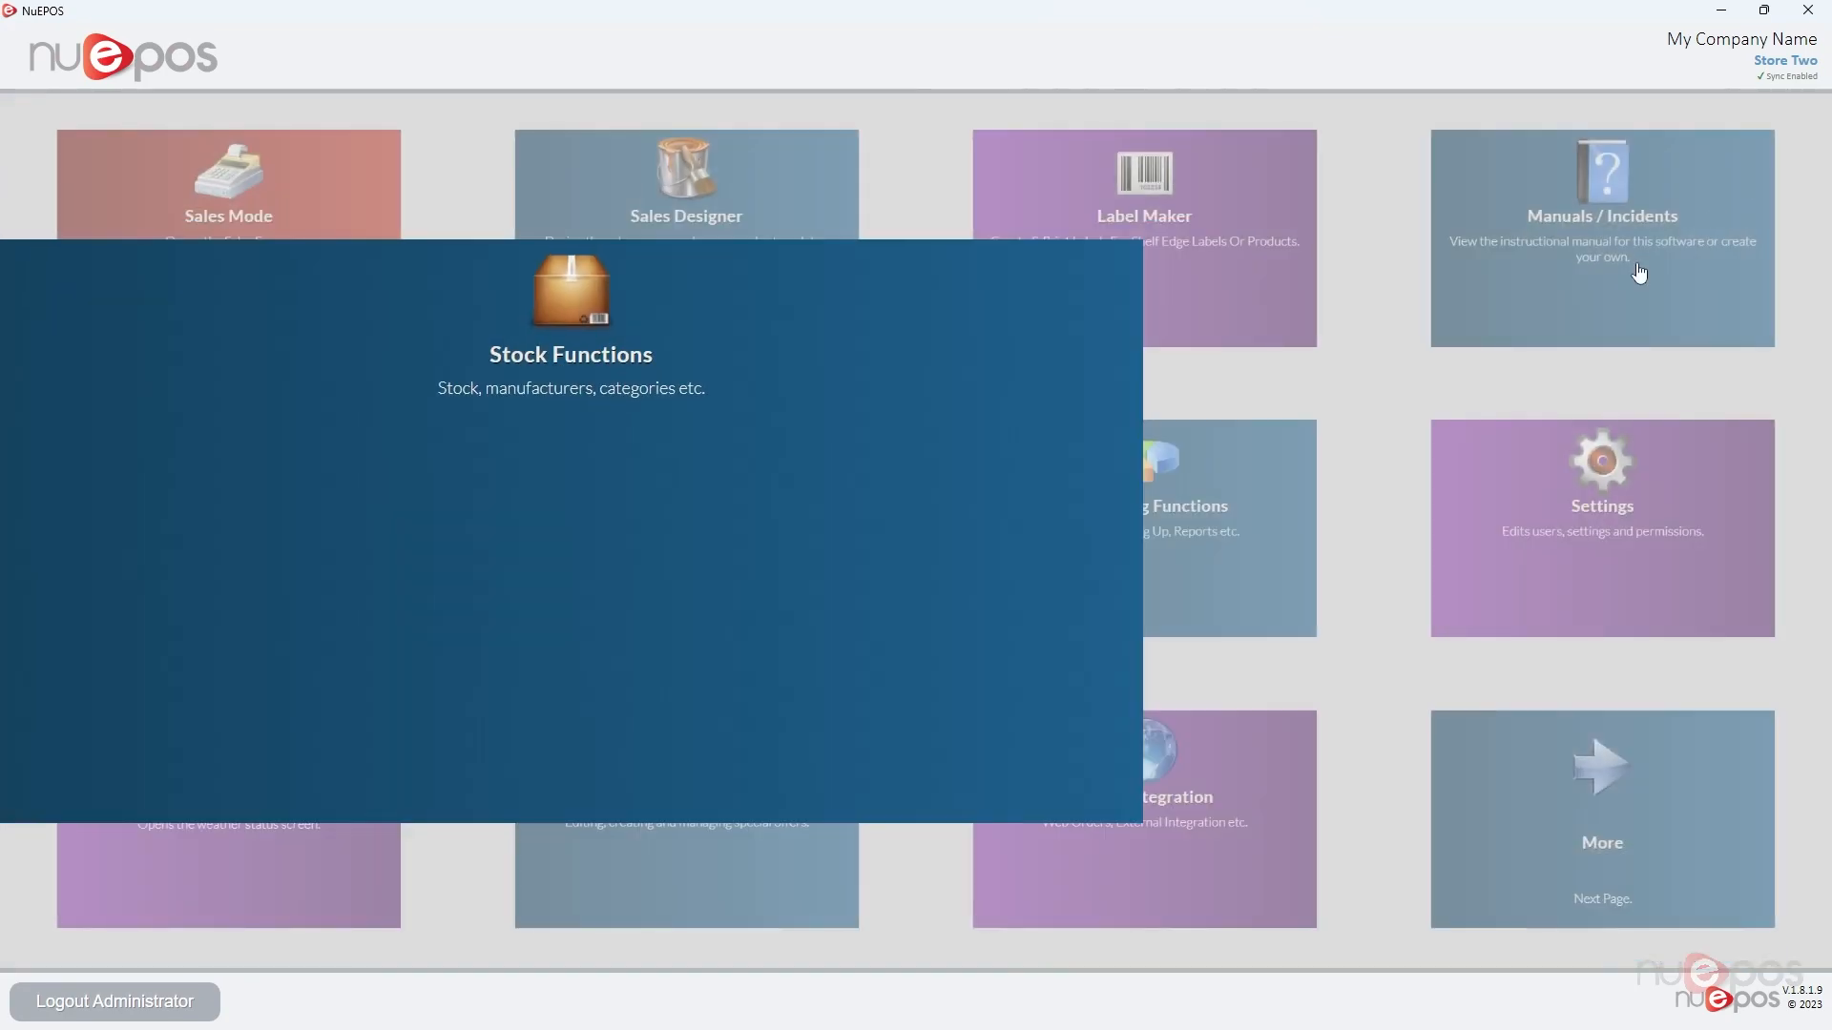